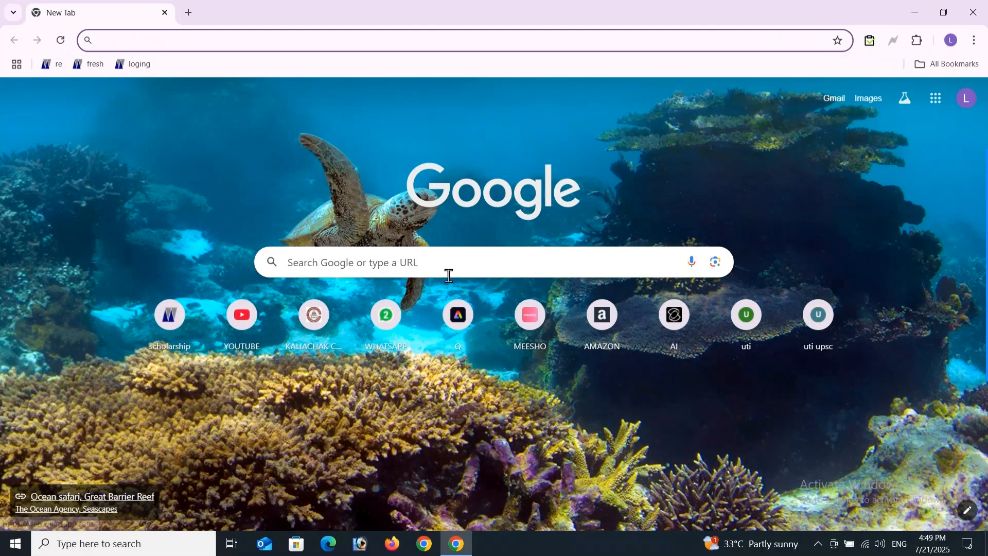
# Search the web for "voter card"
pyautogui.moveTo(948, 242)
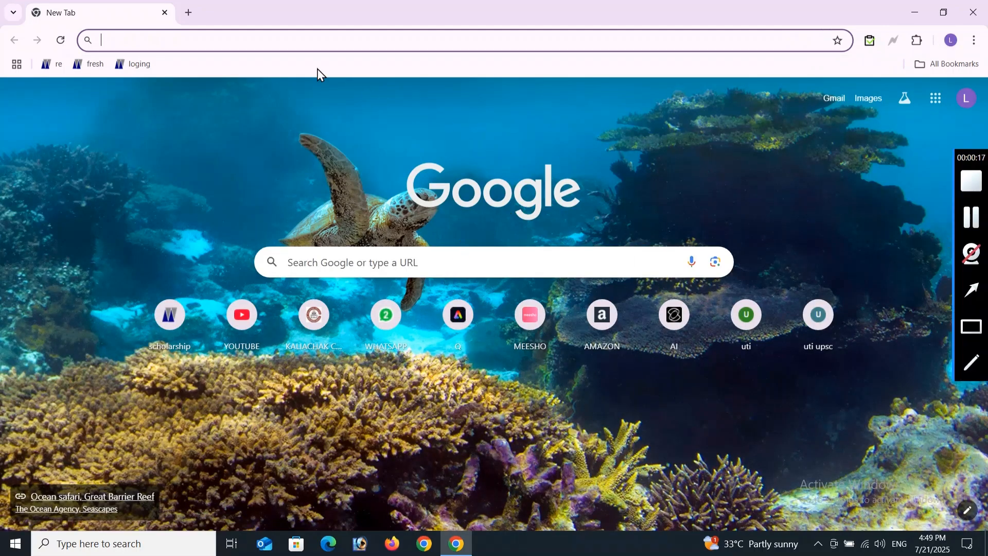
pyautogui.click(145, 40)
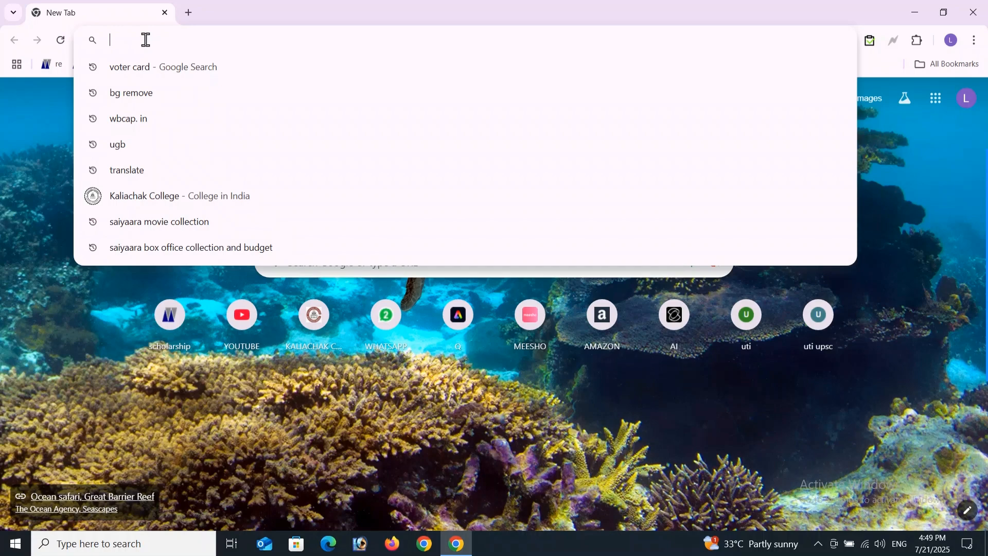
pyautogui.write('voter')
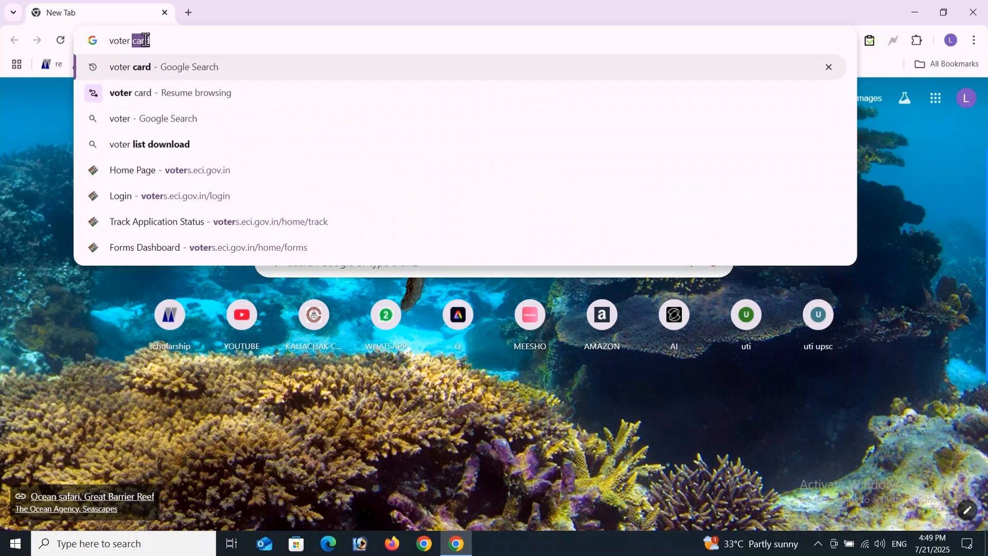
pyautogui.write(' c')
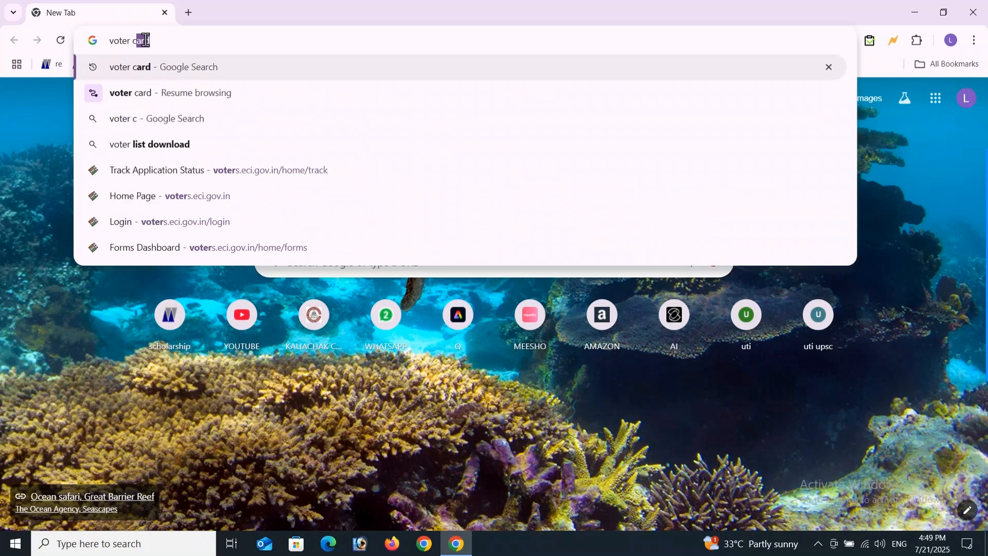
pyautogui.write('ar')
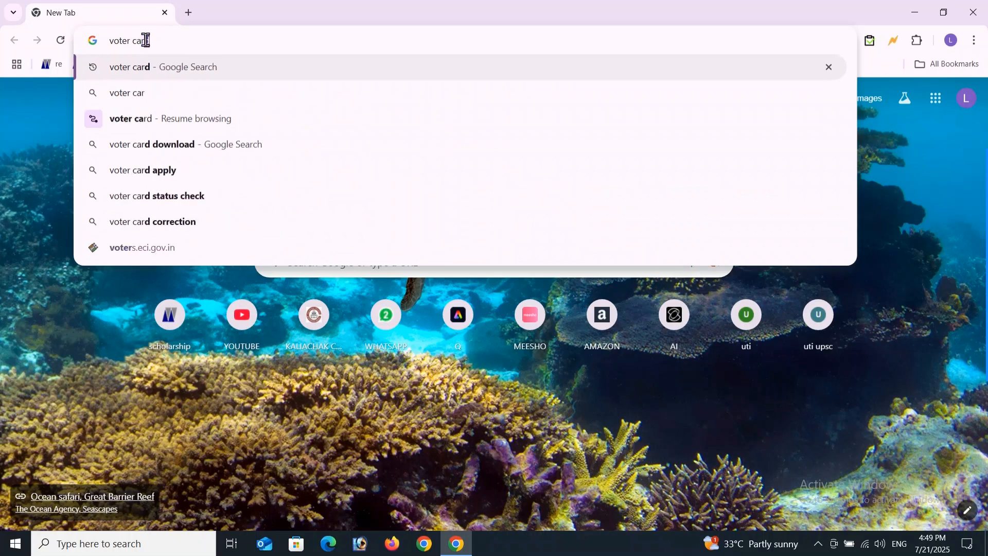
pyautogui.write('d')
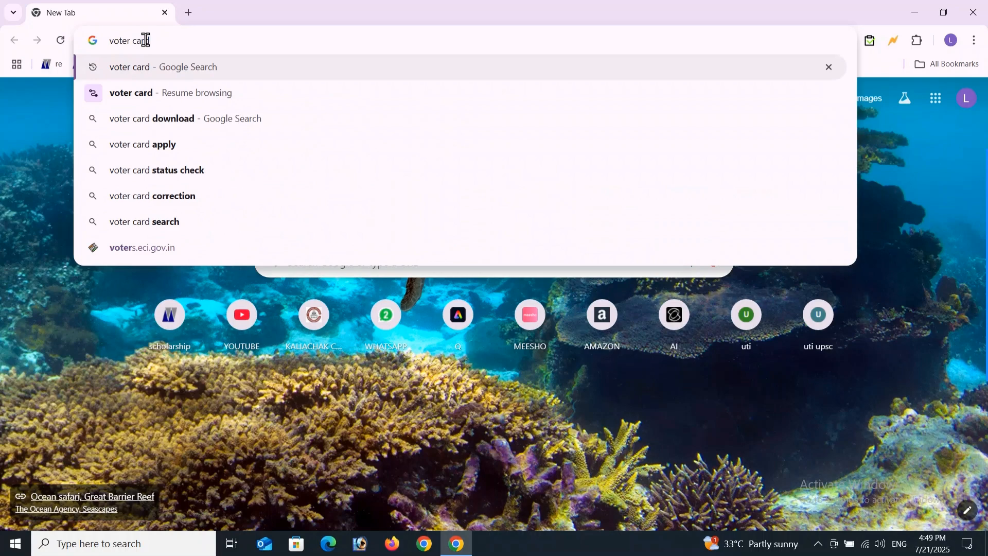
pyautogui.press('Return')
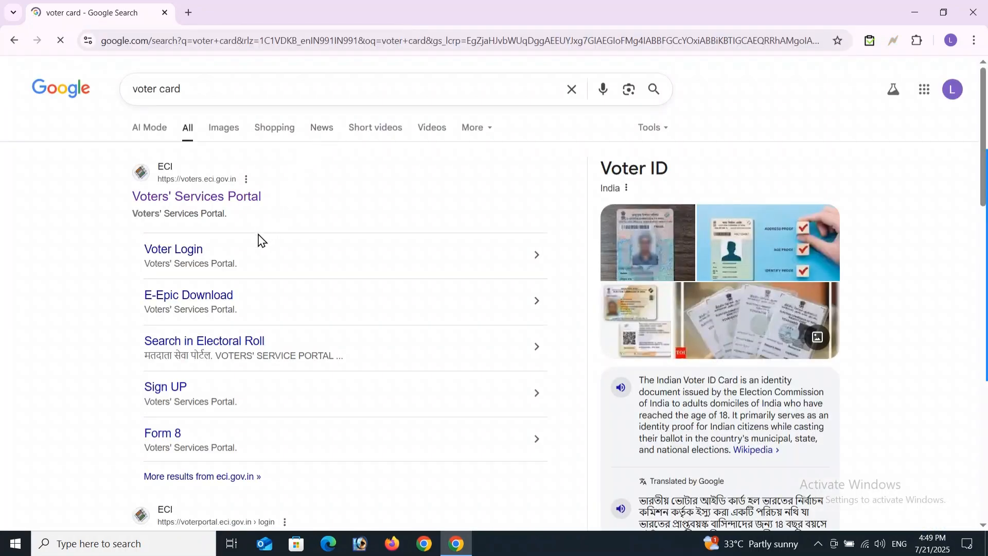
# Open the Voters' Services Portal from the search results and go to its login page
pyautogui.hotkey('ctrl', 'shift', 'd')
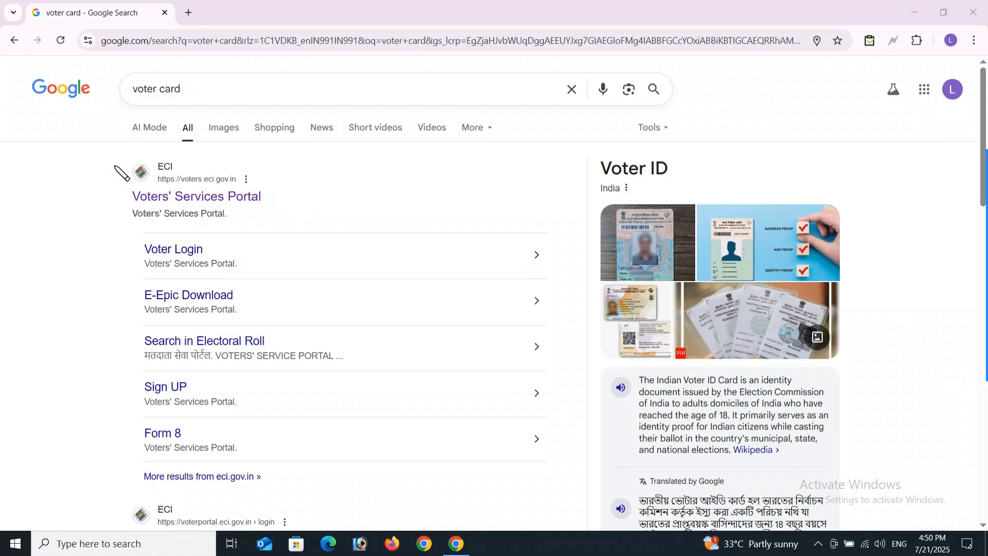
pyautogui.moveTo(115, 159)
pyautogui.mouseDown()
pyautogui.moveTo(171, 204)
pyautogui.moveTo(325, 237)
pyautogui.mouseUp()
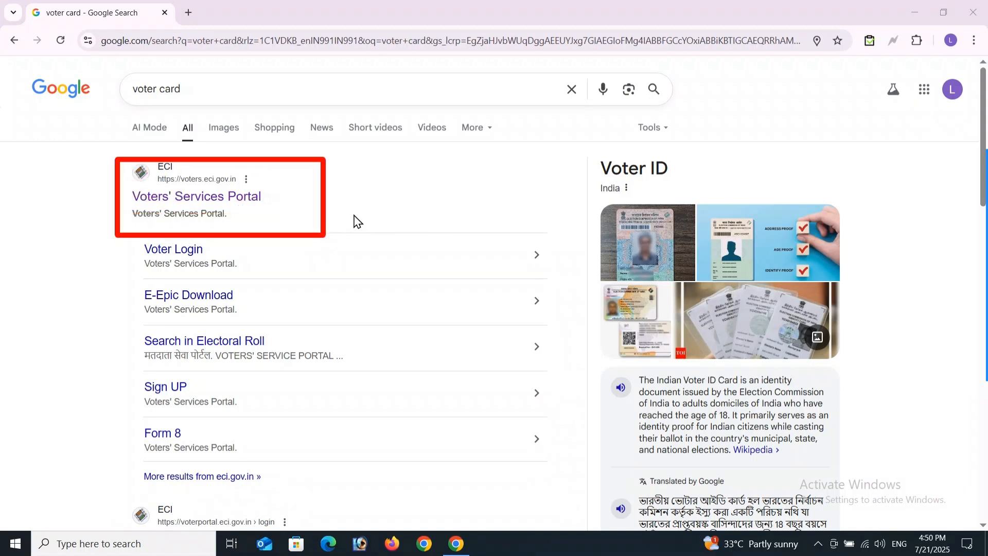
pyautogui.click(198, 203)
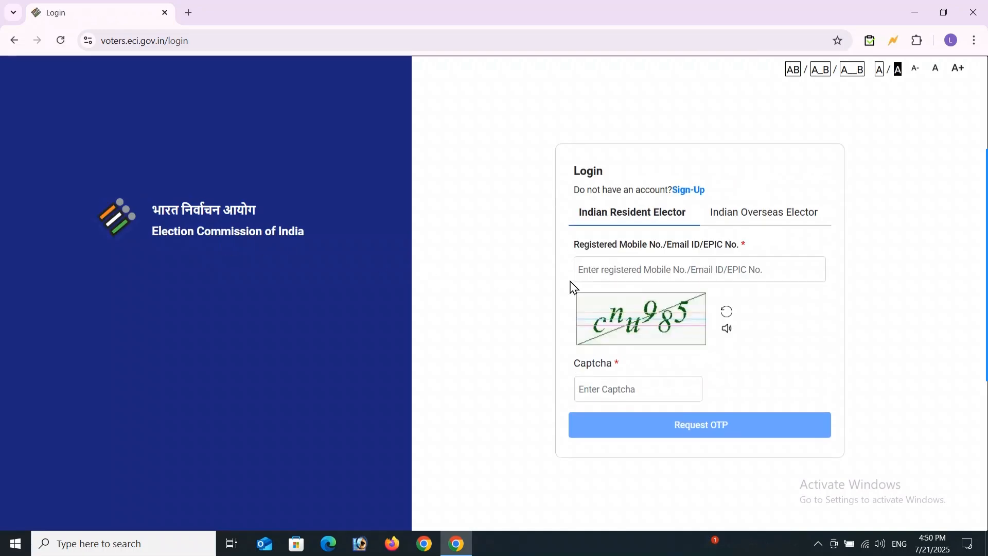
pyautogui.moveTo(984, 216)
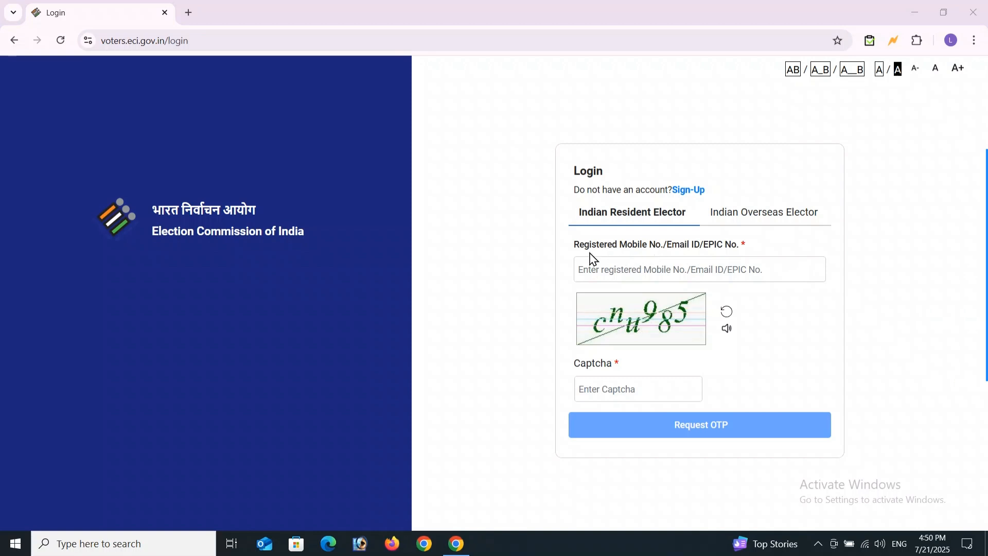
pyautogui.moveTo(559, 246); pyautogui.dragTo(834, 287)
pyautogui.moveTo(972, 309)
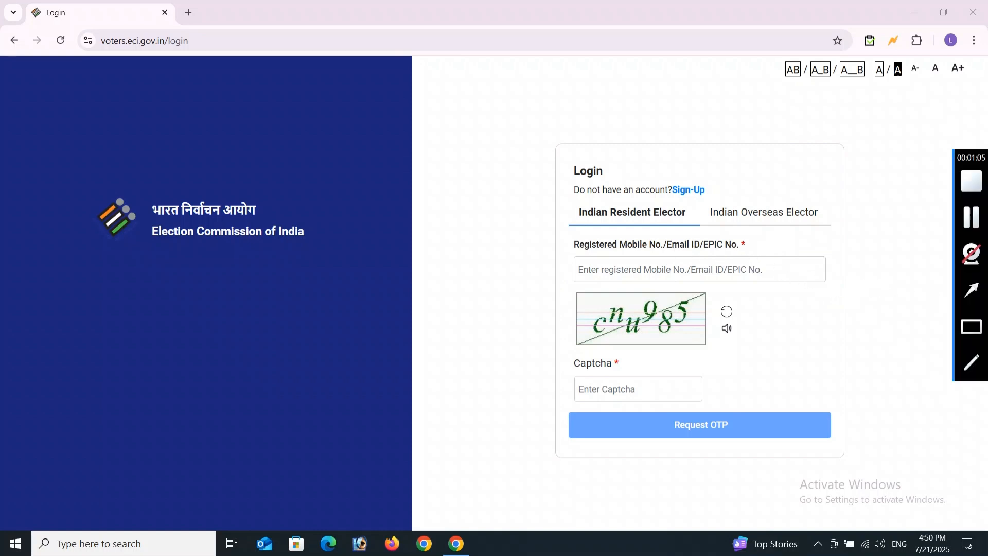
pyautogui.click(968, 329)
pyautogui.moveTo(656, 168)
pyautogui.mouseDown()
pyautogui.moveTo(689, 195)
pyautogui.moveTo(733, 206)
pyautogui.mouseUp()
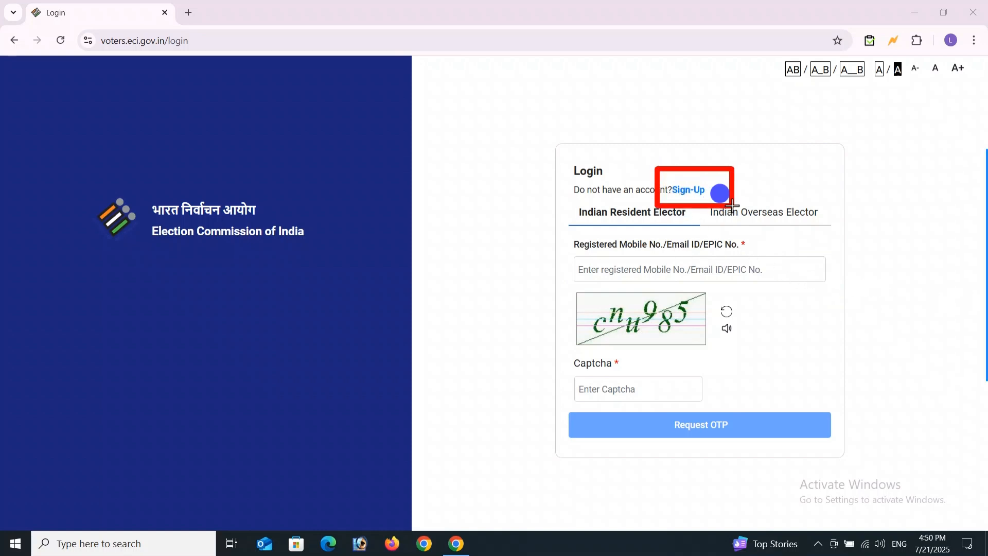
pyautogui.rightClick(731, 206)
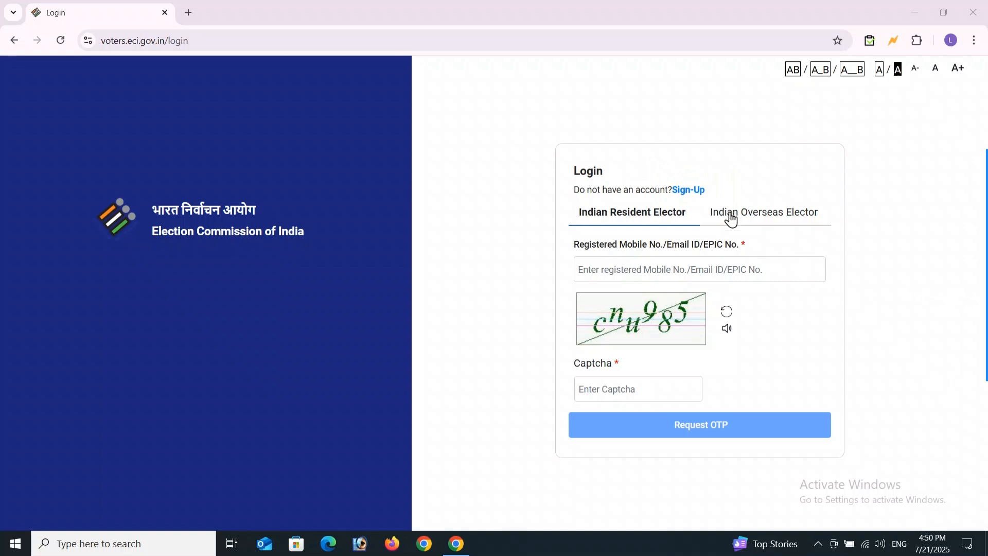
# Open the sign-up form, examine its mobile number, email and captcha fields, and return to the login page
pyautogui.click(685, 191)
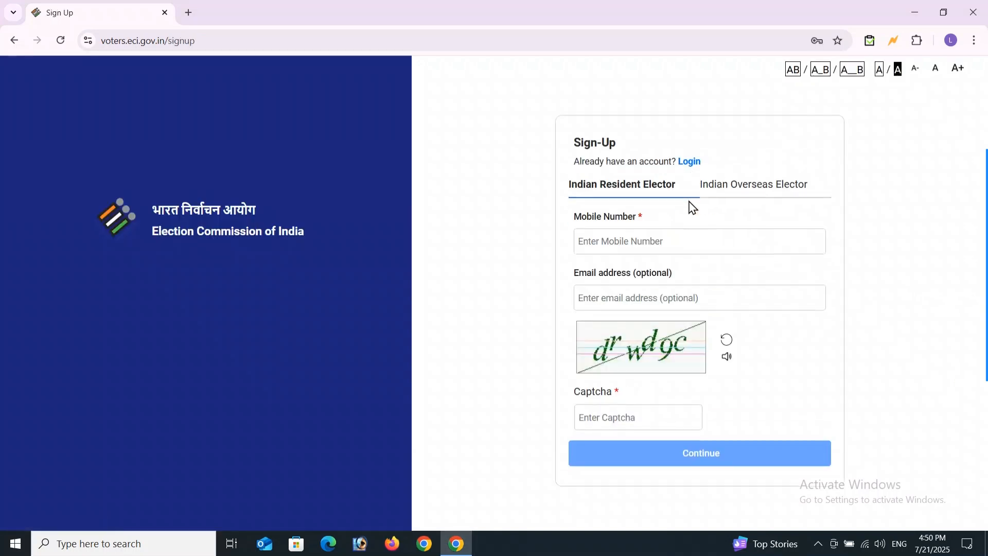
pyautogui.click(634, 242)
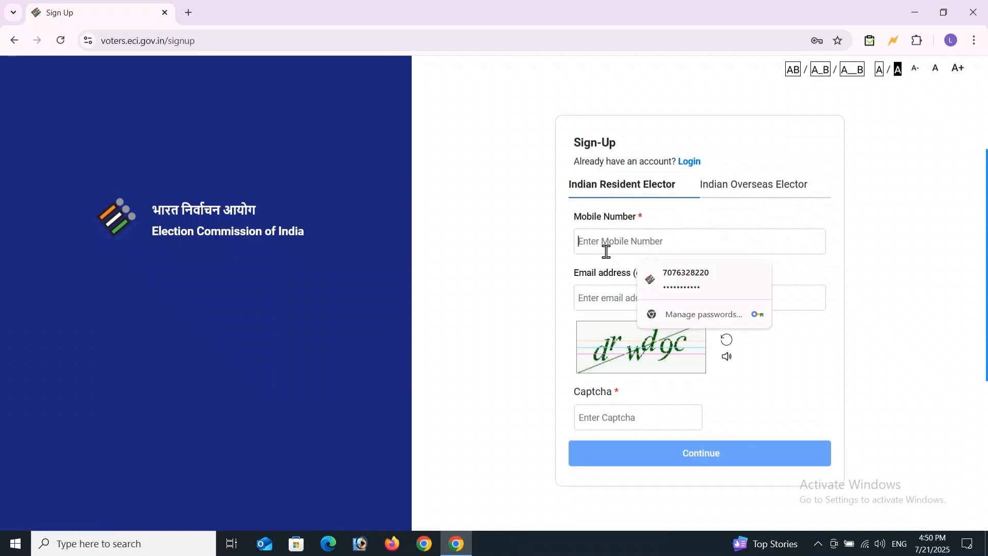
pyautogui.click(626, 299)
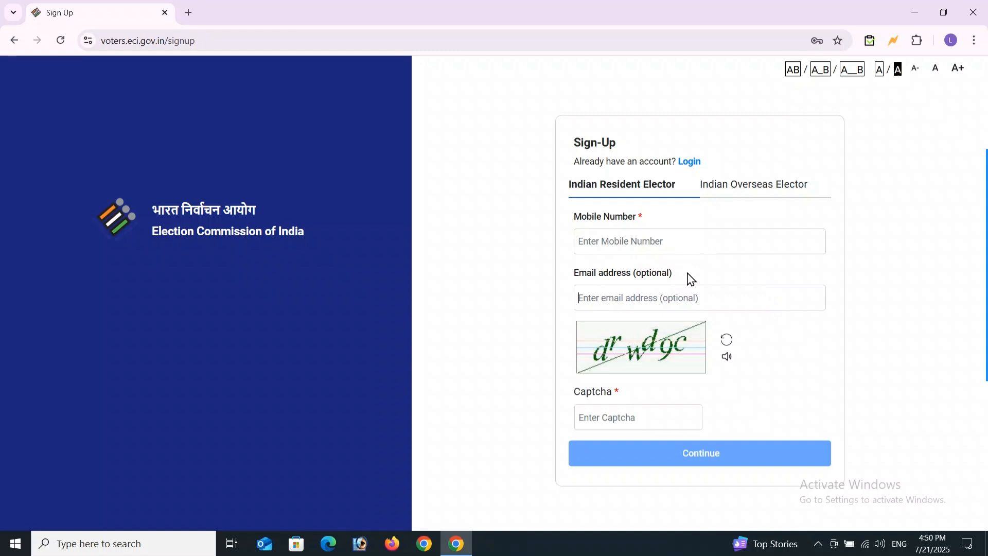
pyautogui.click(611, 408)
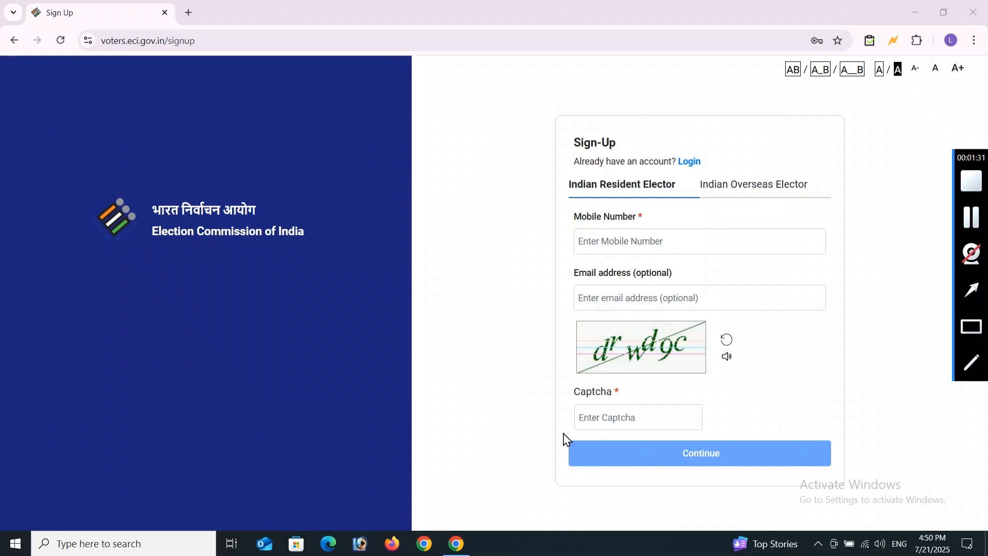
pyautogui.moveTo(566, 440)
pyautogui.mouseDown()
pyautogui.moveTo(801, 463)
pyautogui.moveTo(855, 482)
pyautogui.mouseUp()
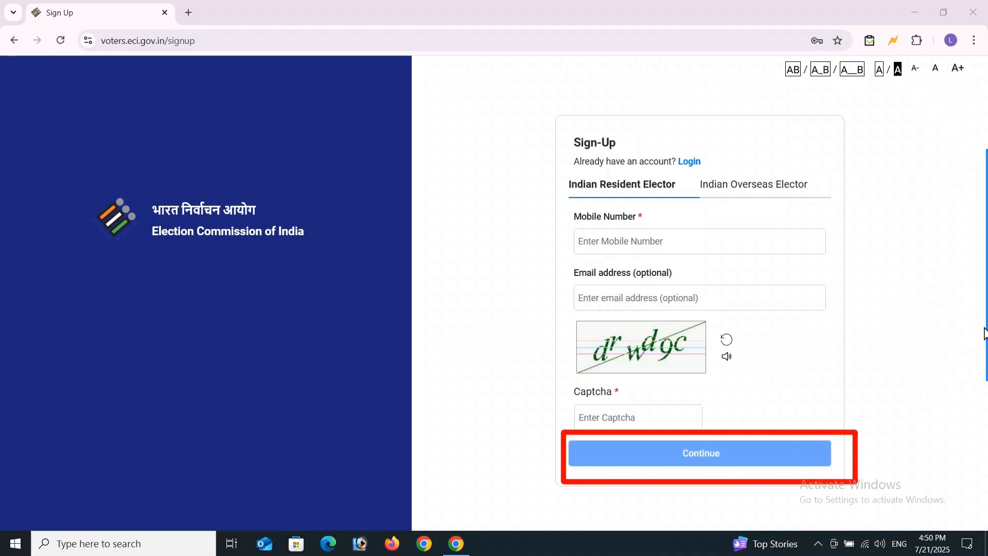
pyautogui.moveTo(985, 328)
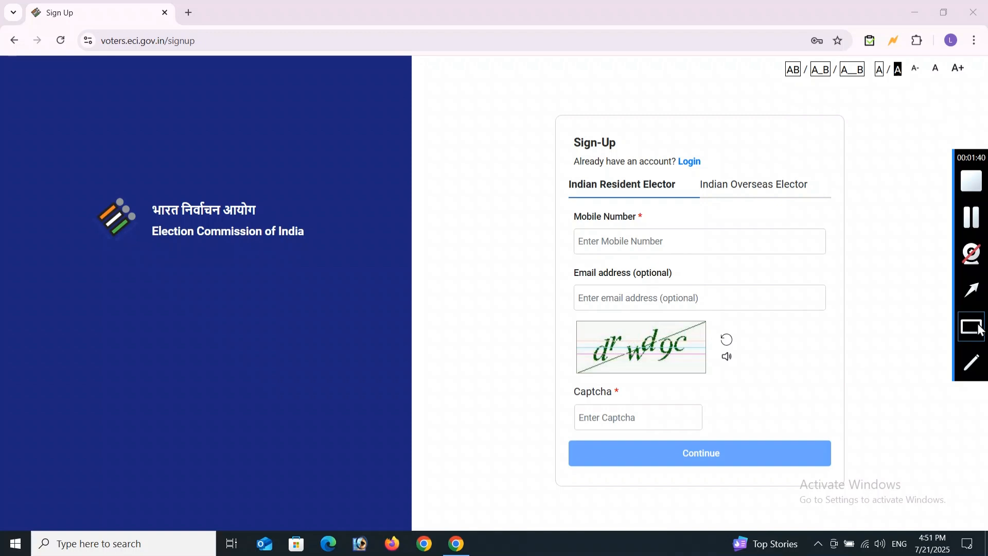
pyautogui.click(689, 161)
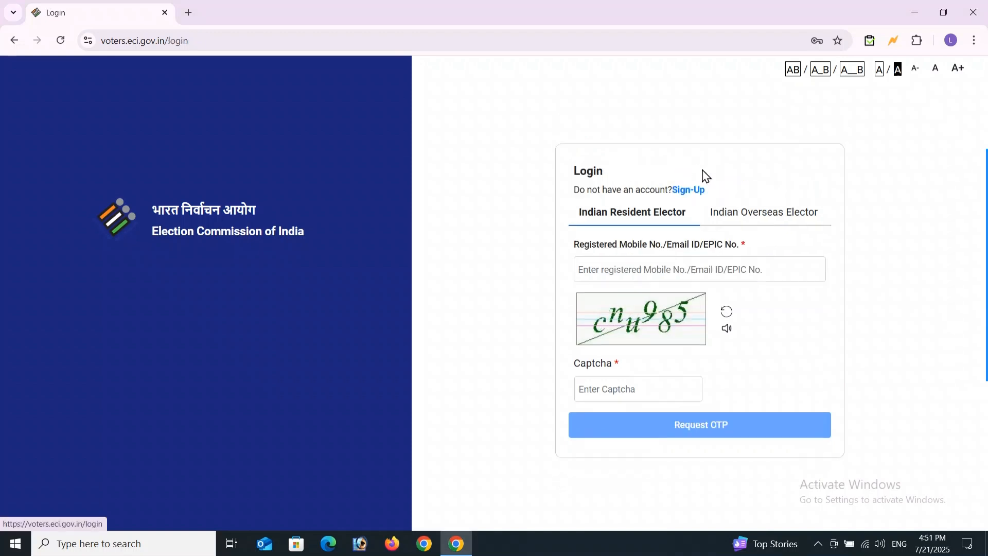
# Fill in the registered mobile number and the displayed captcha for an Indian resident elector, and request the OTP
pyautogui.click(659, 270)
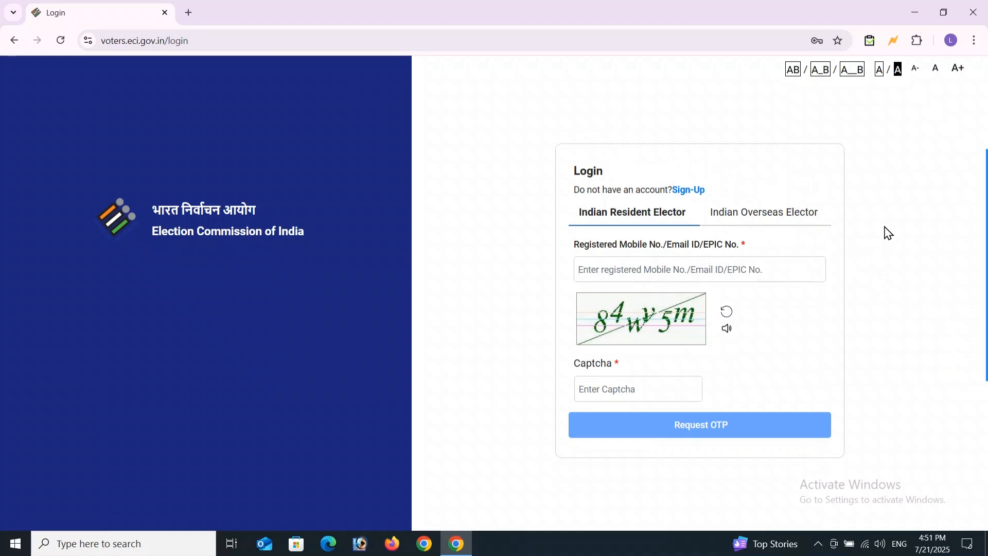
pyautogui.click(971, 329)
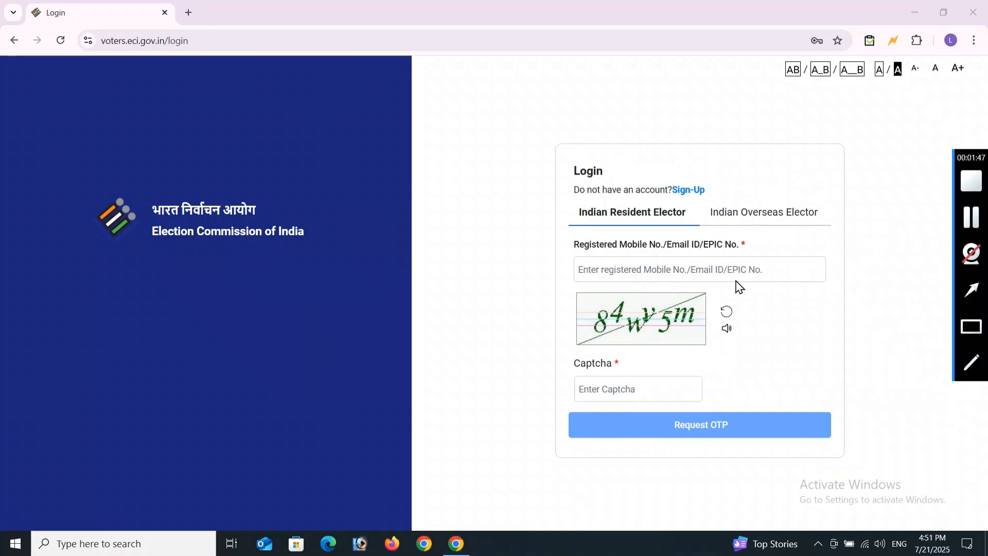
pyautogui.moveTo(561, 246); pyautogui.dragTo(773, 290)
pyautogui.click(689, 269)
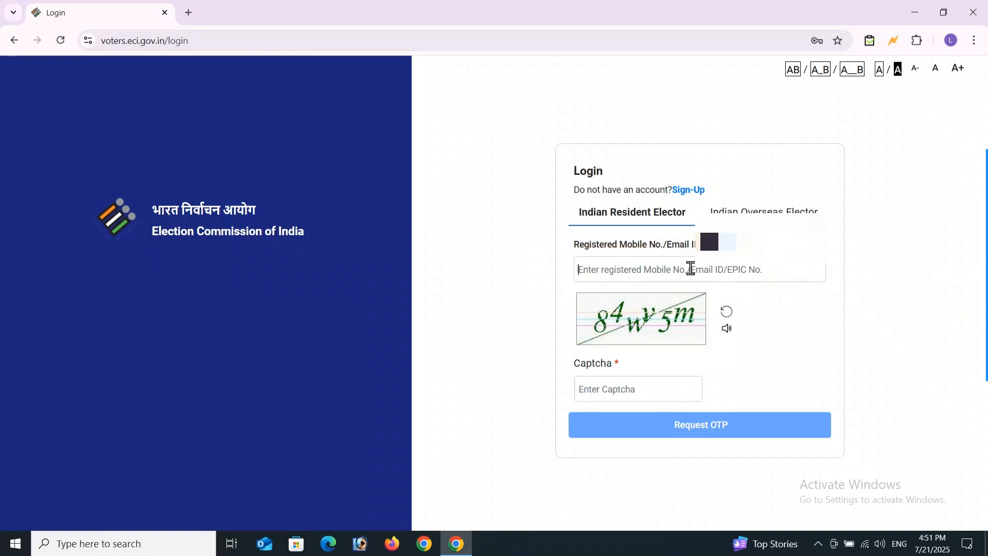
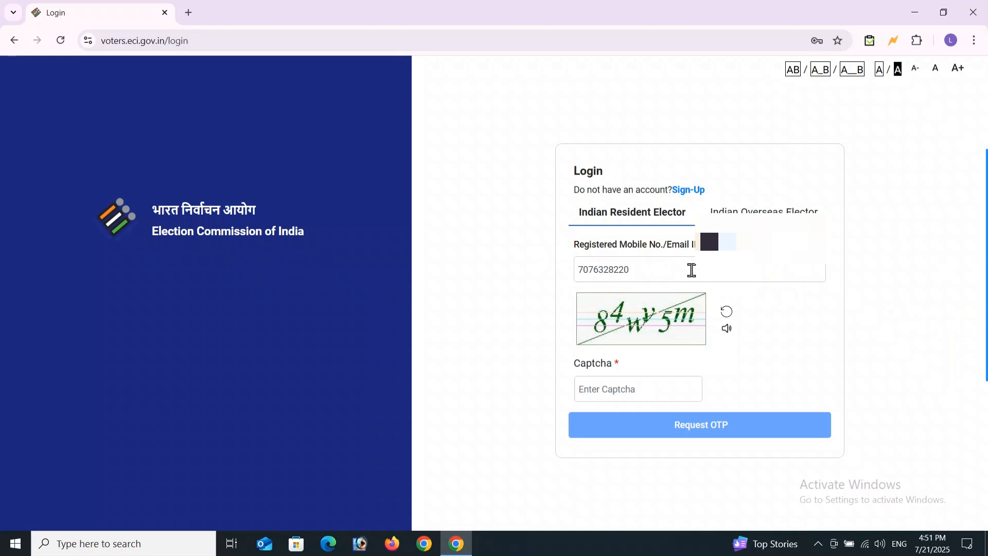
pyautogui.click(629, 389)
pyautogui.write('84wv5m')
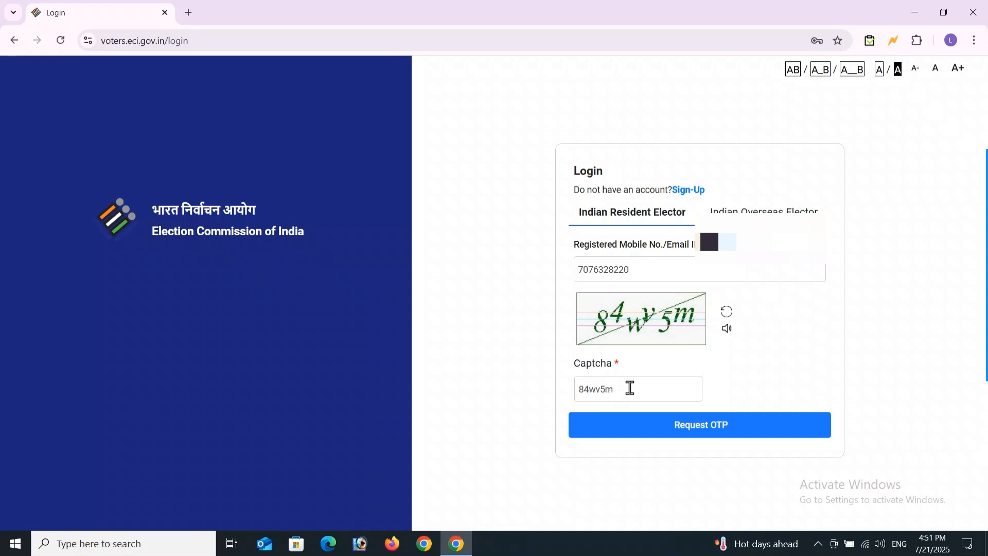
pyautogui.click(677, 426)
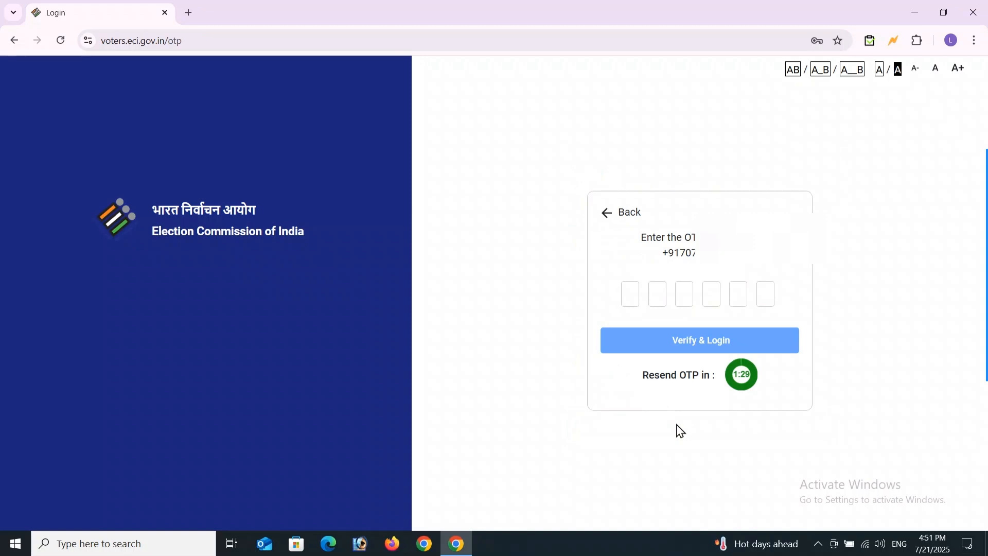
# Enter the six-digit OTP received on the registered mobile number, and verify it to log in
pyautogui.click(627, 287)
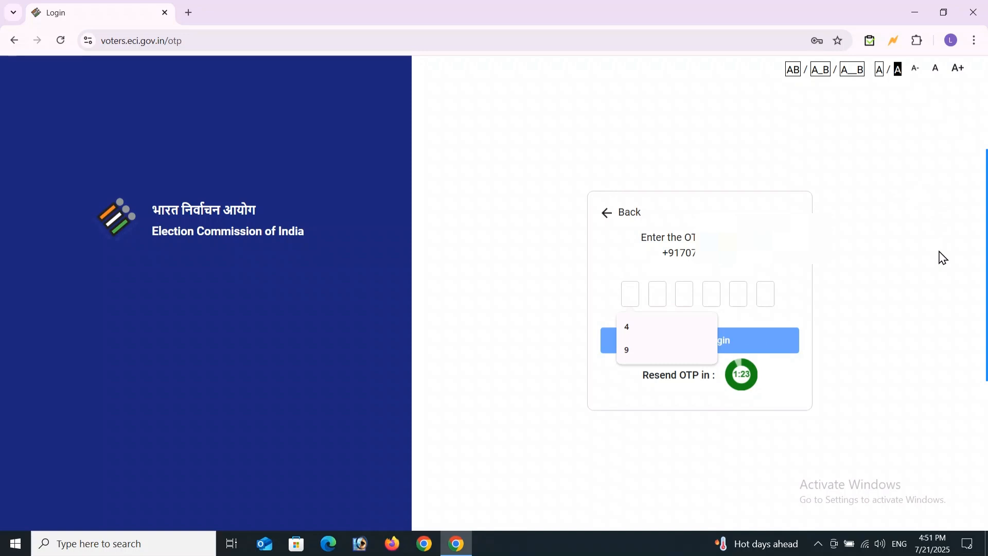
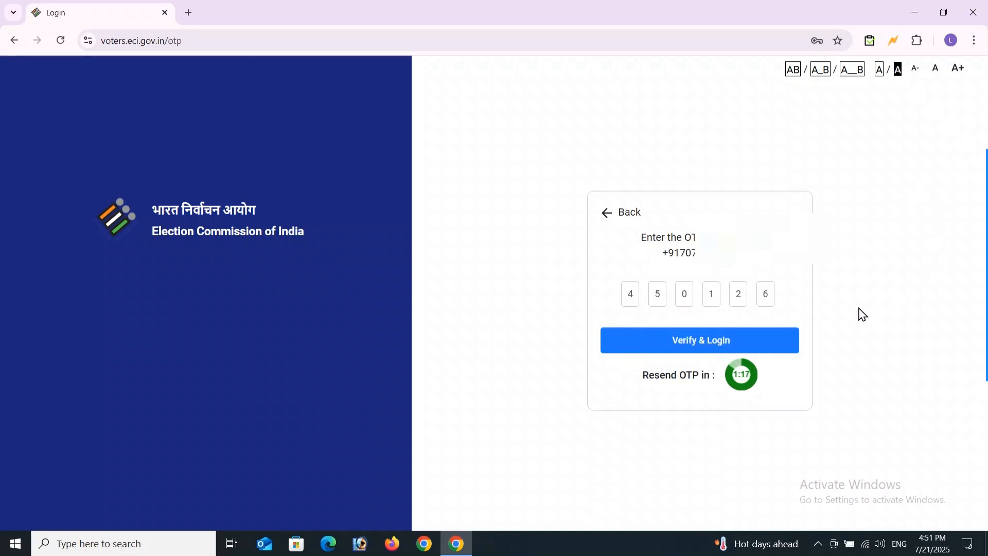
pyautogui.click(739, 346)
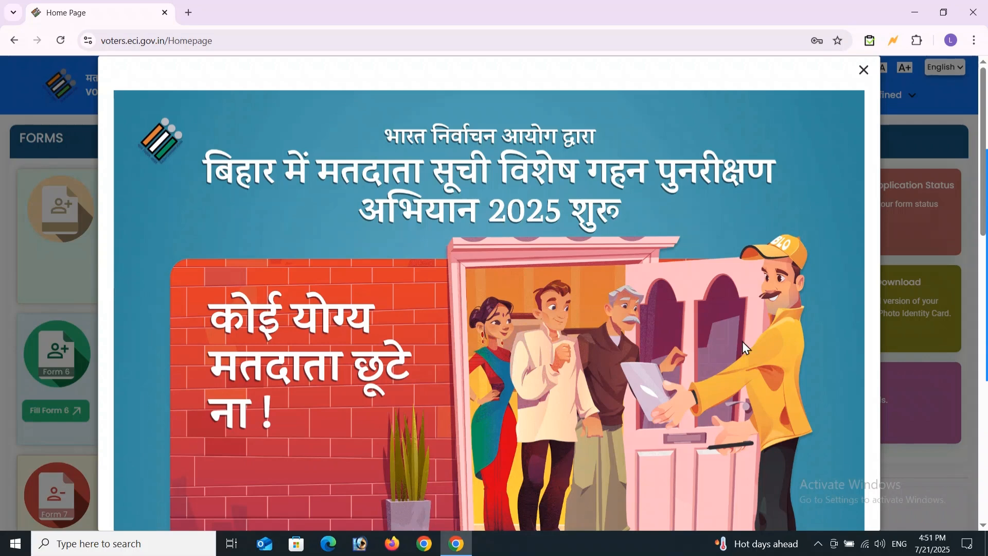
# Dismiss the announcement pop-up and start filling Form 6 for new registration of general electors
pyautogui.click(863, 70)
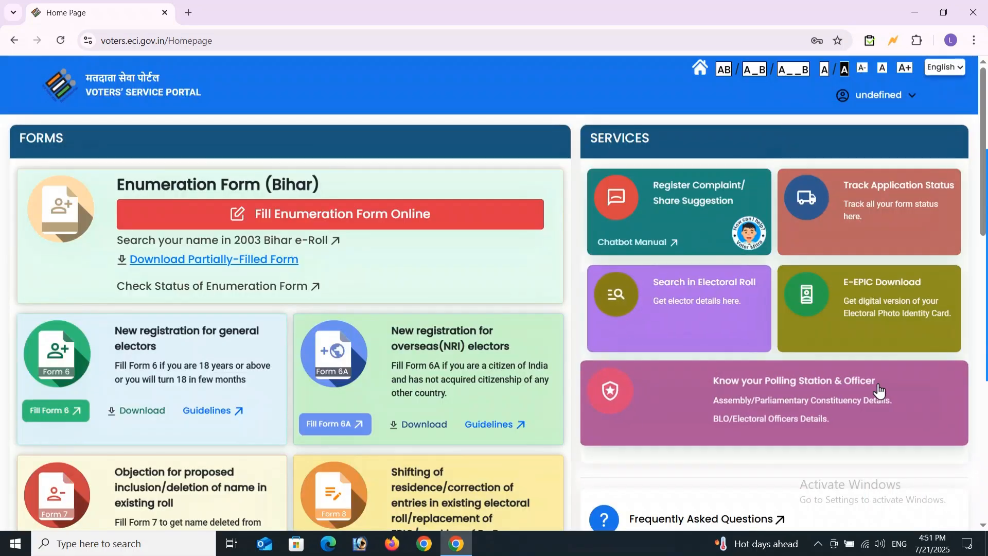
pyautogui.click(980, 296)
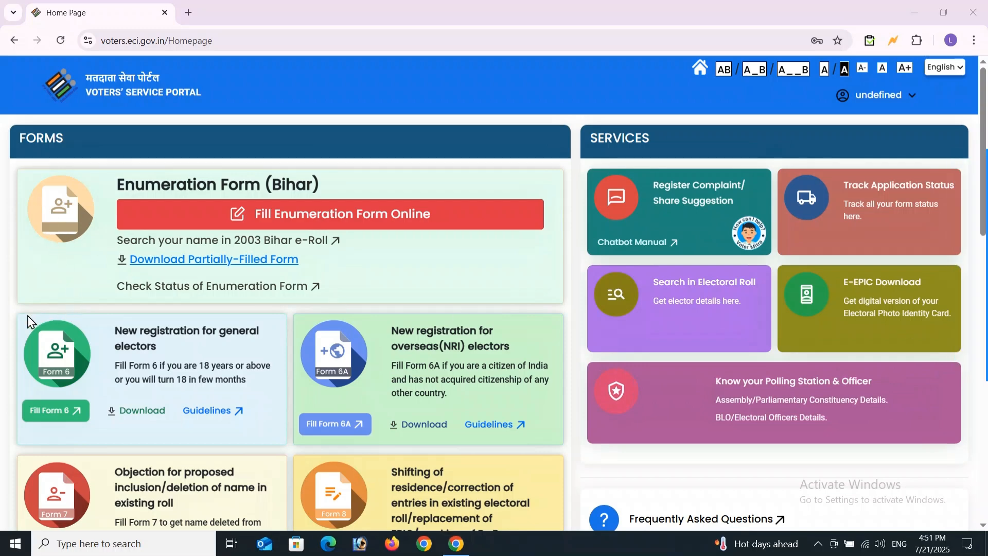
pyautogui.moveTo(26, 314)
pyautogui.mouseDown()
pyautogui.moveTo(198, 381)
pyautogui.moveTo(278, 440)
pyautogui.mouseUp()
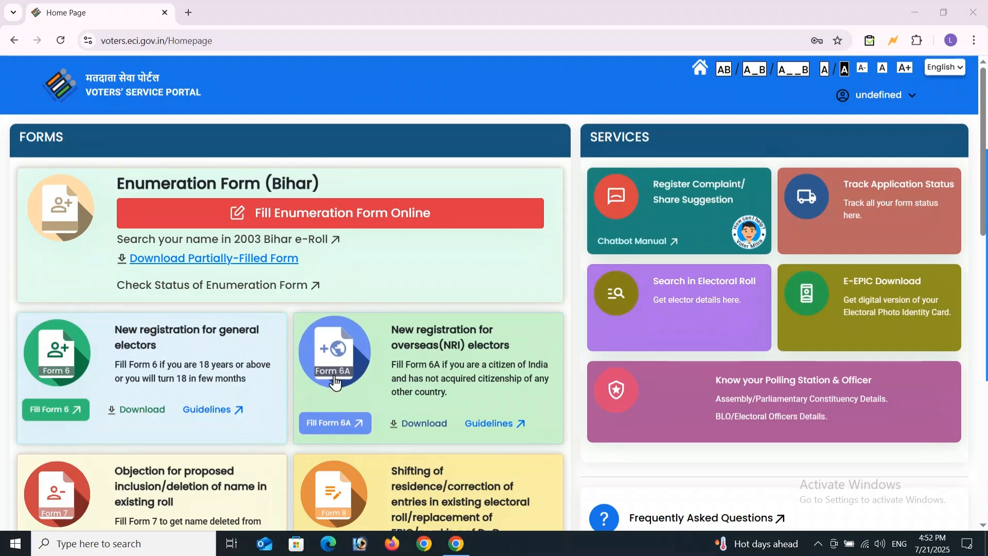
pyautogui.scroll(-4, 308, 412)
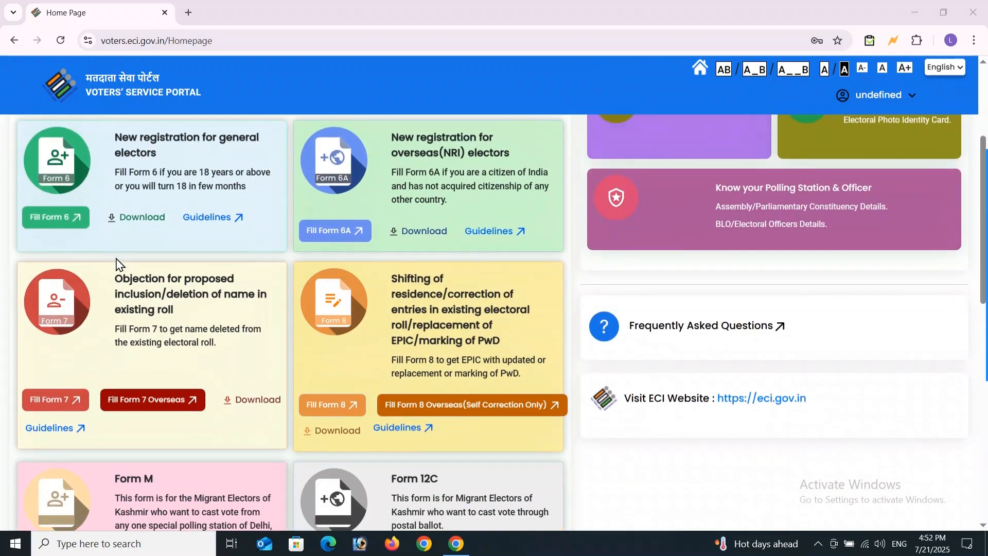
pyautogui.scroll(1, 117, 260)
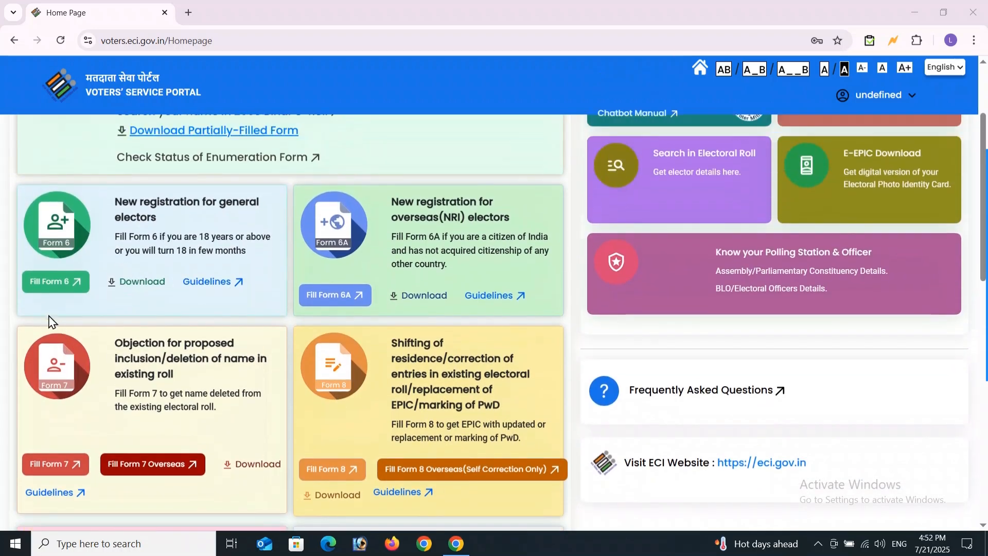
pyautogui.click(67, 282)
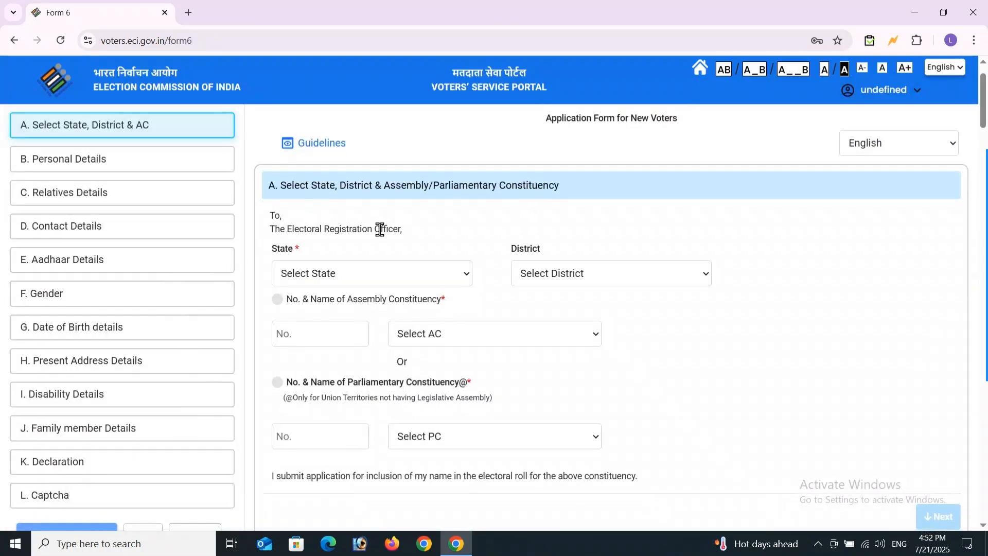
# Select West Bengal as the state for the new voter application
pyautogui.scroll(-1, 379, 232)
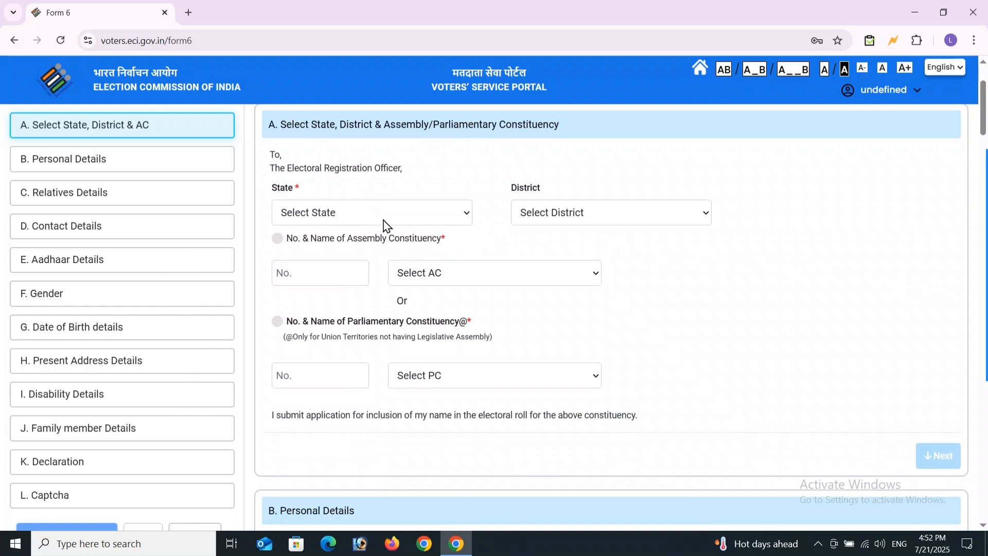
pyautogui.click(975, 328)
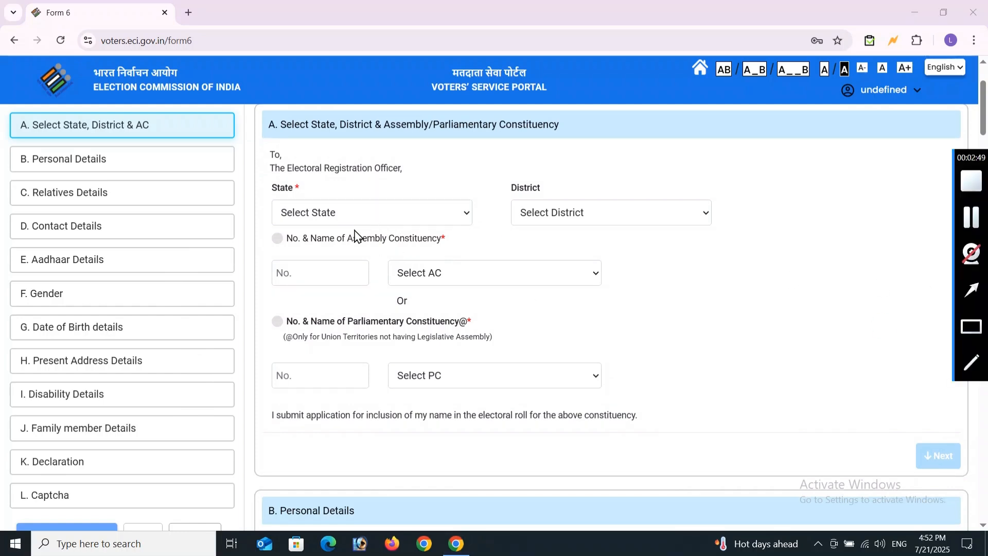
pyautogui.moveTo(279, 193); pyautogui.dragTo(478, 240)
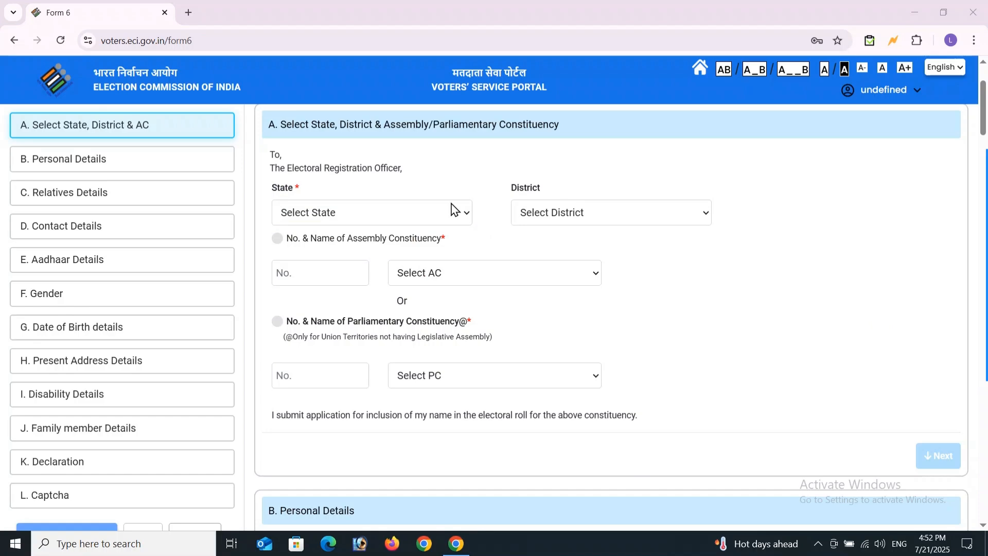
pyautogui.click(308, 212)
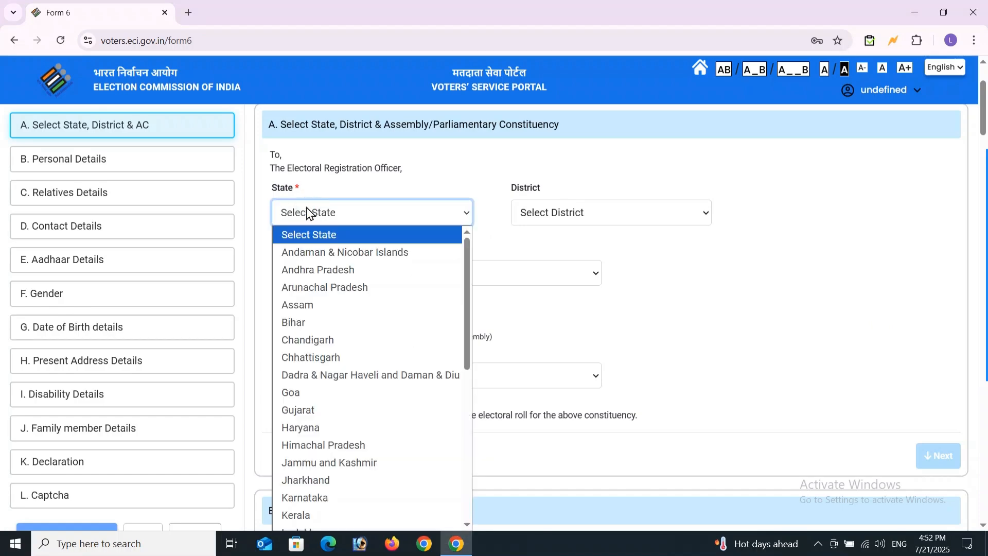
pyautogui.press('w')
pyautogui.press('Return')
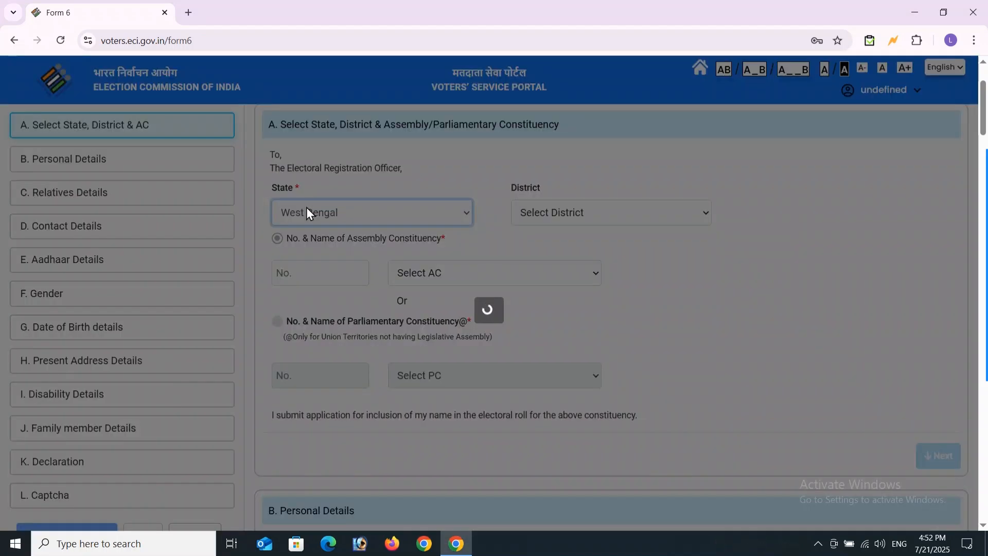
# Choose MALDA as the district and Mothabari as the assembly constituency in section A
pyautogui.scroll(-1, 494, 206)
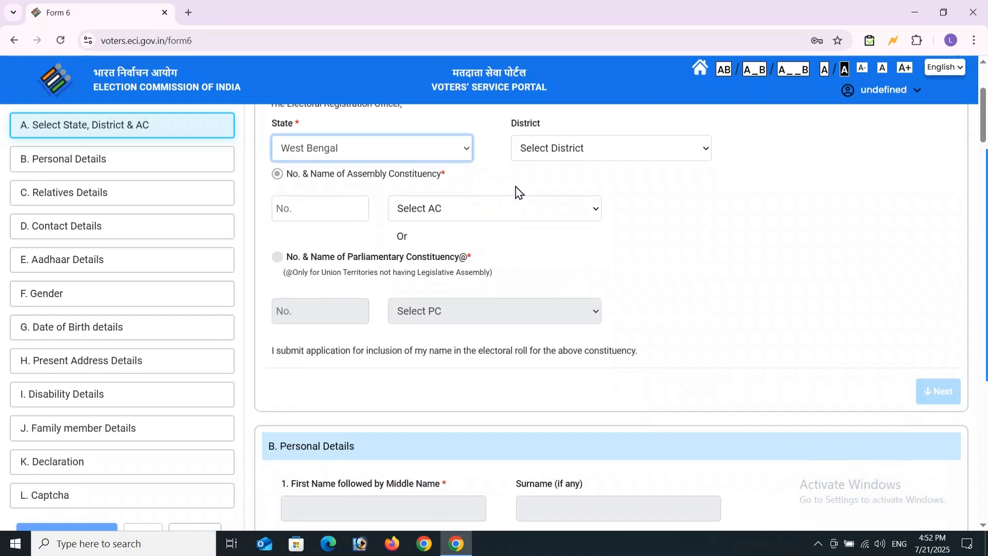
pyautogui.click(544, 149)
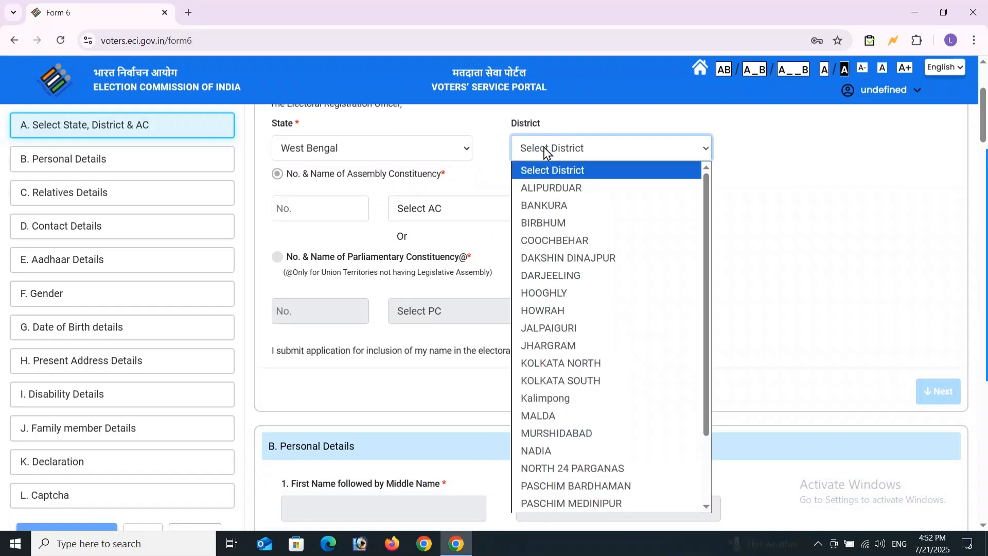
pyautogui.press('m')
pyautogui.press('Return')
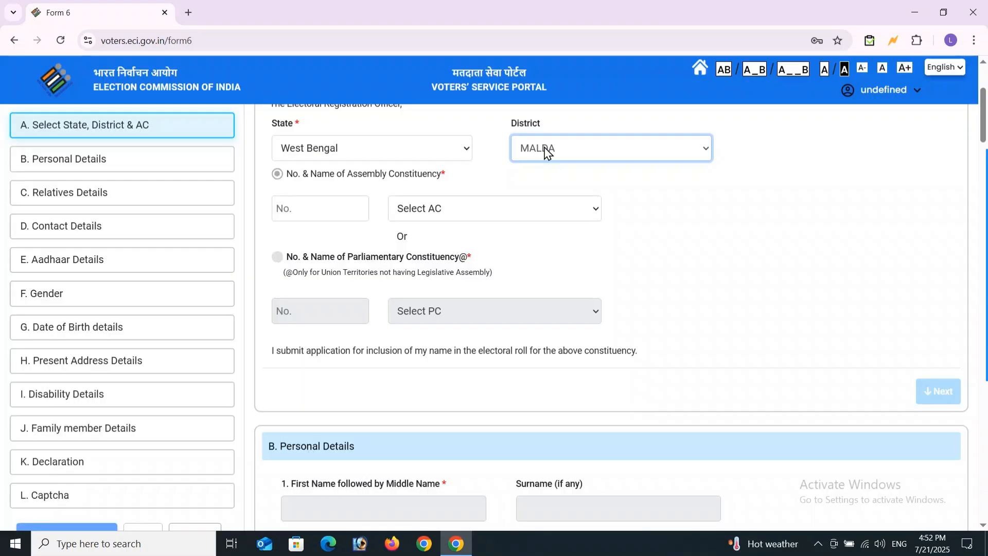
pyautogui.click(426, 211)
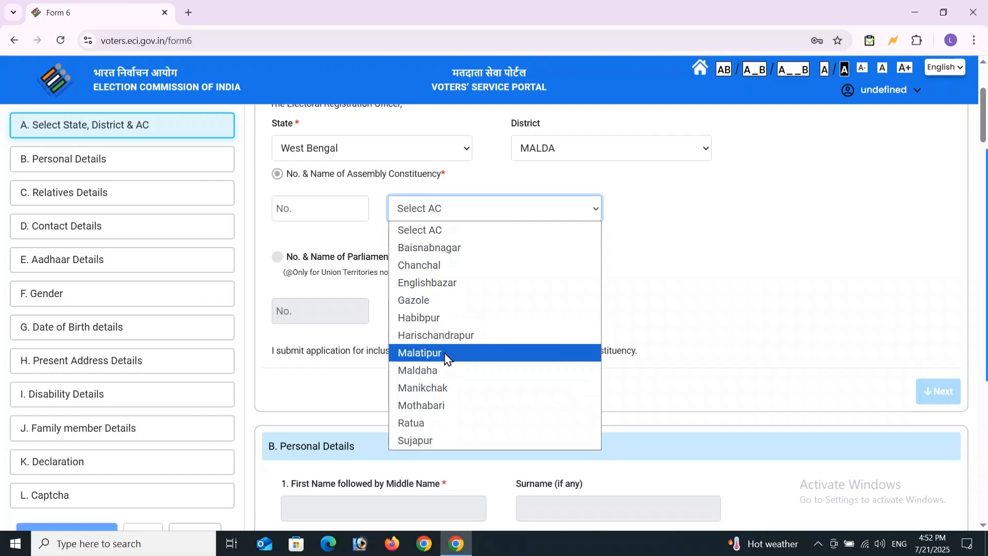
pyautogui.click(420, 405)
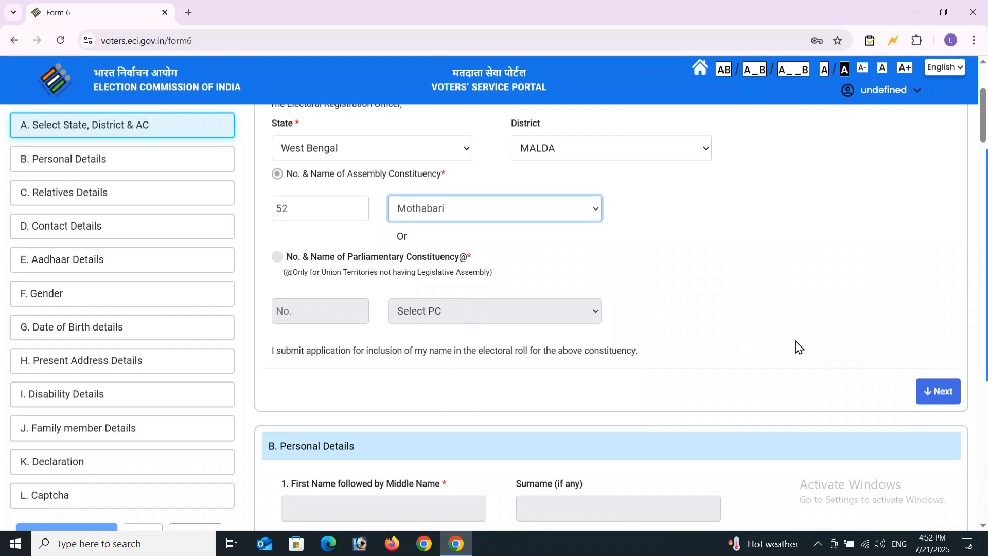
pyautogui.moveTo(978, 367)
pyautogui.click(971, 331)
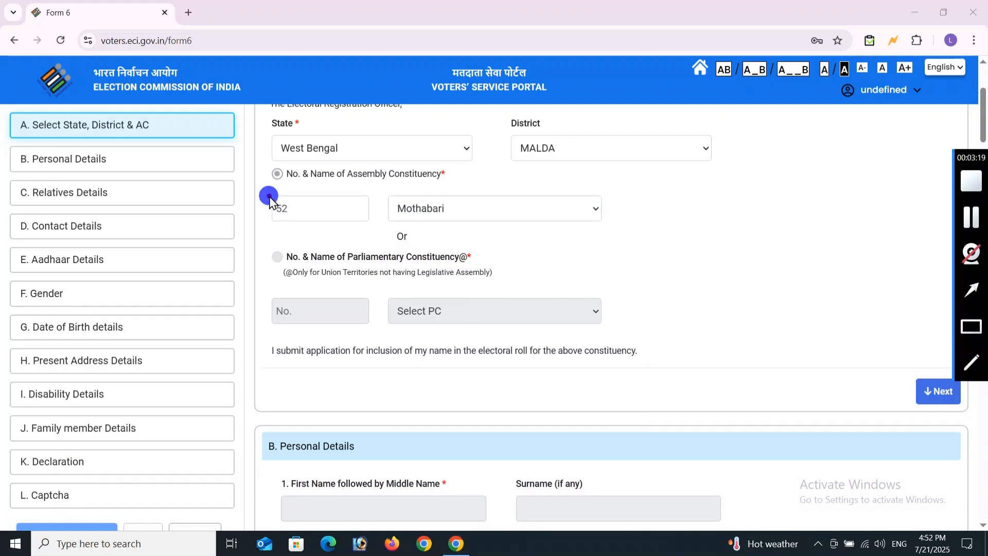
pyautogui.moveTo(267, 194)
pyautogui.mouseDown()
pyautogui.moveTo(322, 221)
pyautogui.moveTo(332, 210)
pyautogui.moveTo(347, 225)
pyautogui.mouseUp()
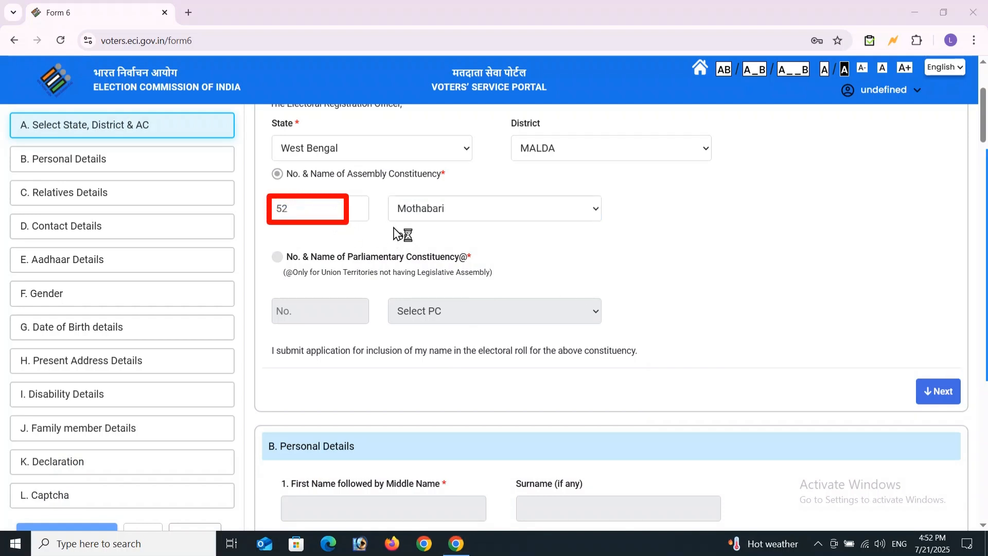
# Complete the state, district and constituency section and proceed to Personal Details
pyautogui.scroll(-1, 514, 226)
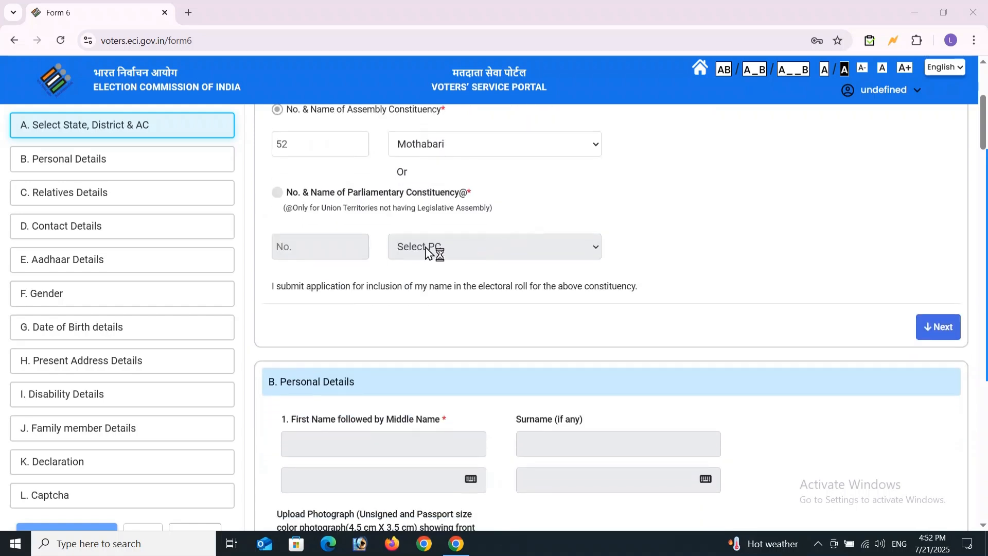
pyautogui.scroll(-1, 566, 240)
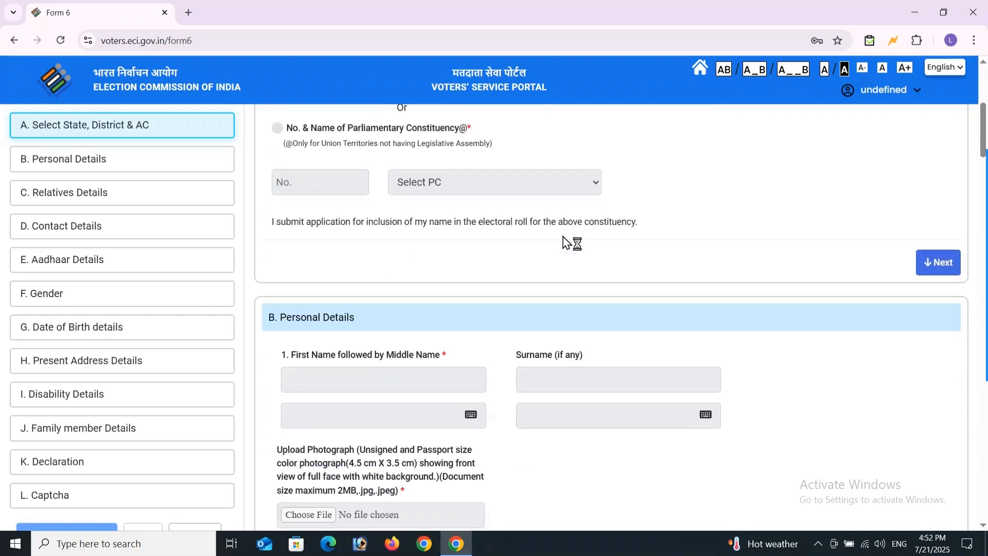
pyautogui.scroll(-1, 566, 241)
pyautogui.scroll(-2, 562, 242)
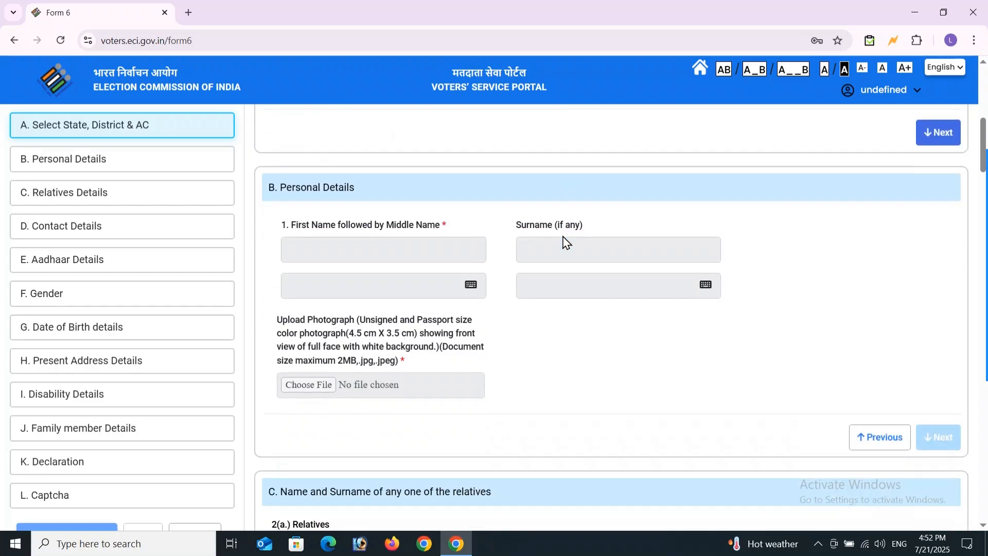
pyautogui.scroll(6, 554, 246)
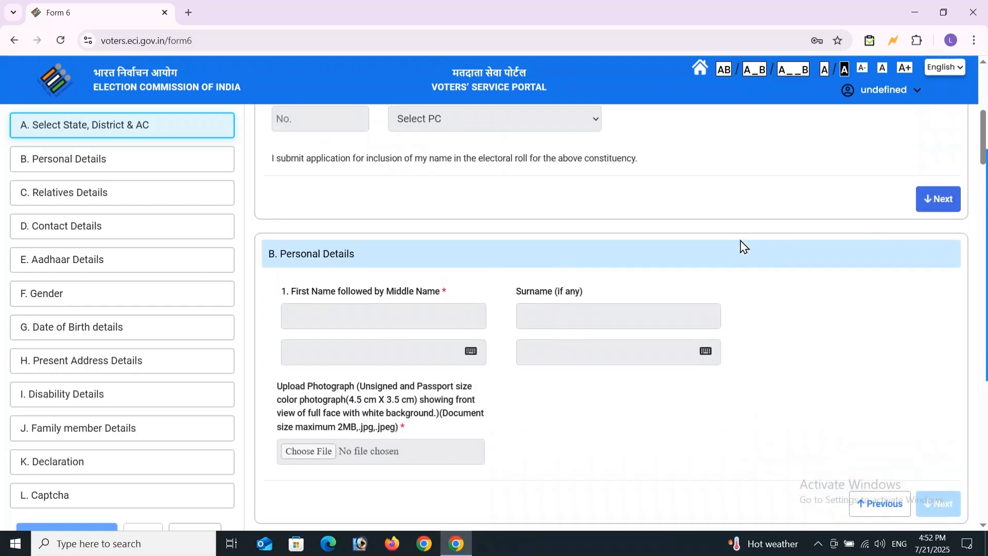
pyautogui.scroll(1, 739, 241)
pyautogui.scroll(-1, 733, 246)
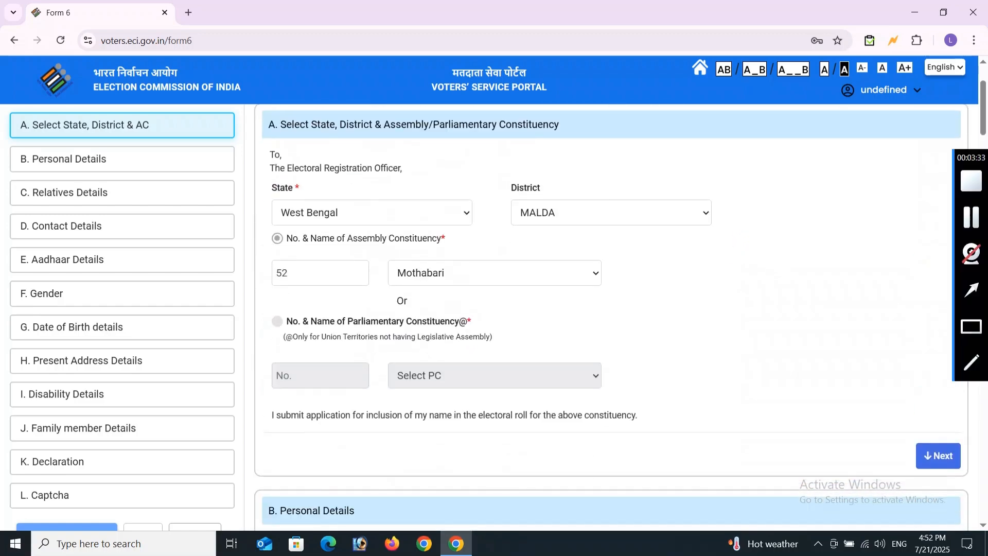
pyautogui.click(975, 338)
pyautogui.moveTo(894, 425); pyautogui.dragTo(975, 474)
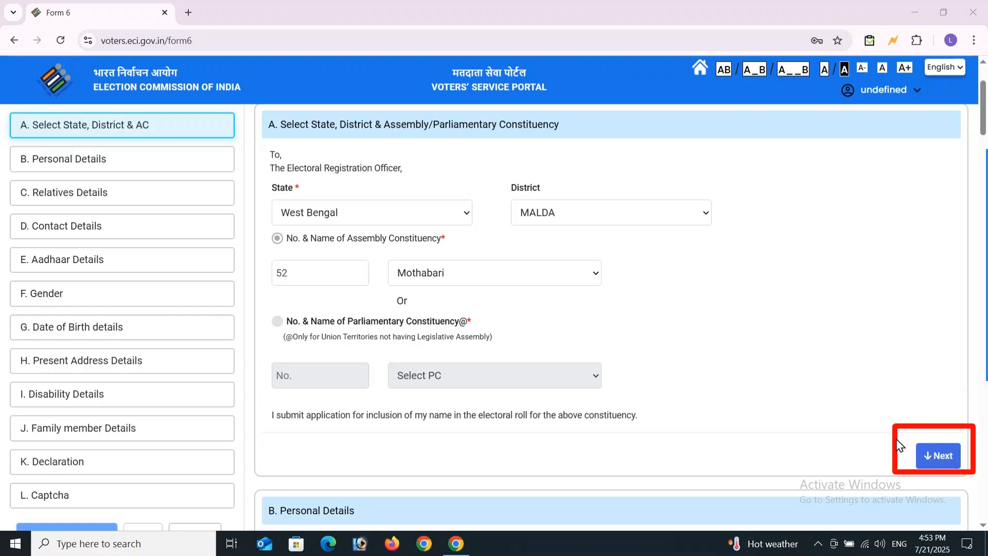
pyautogui.click(939, 456)
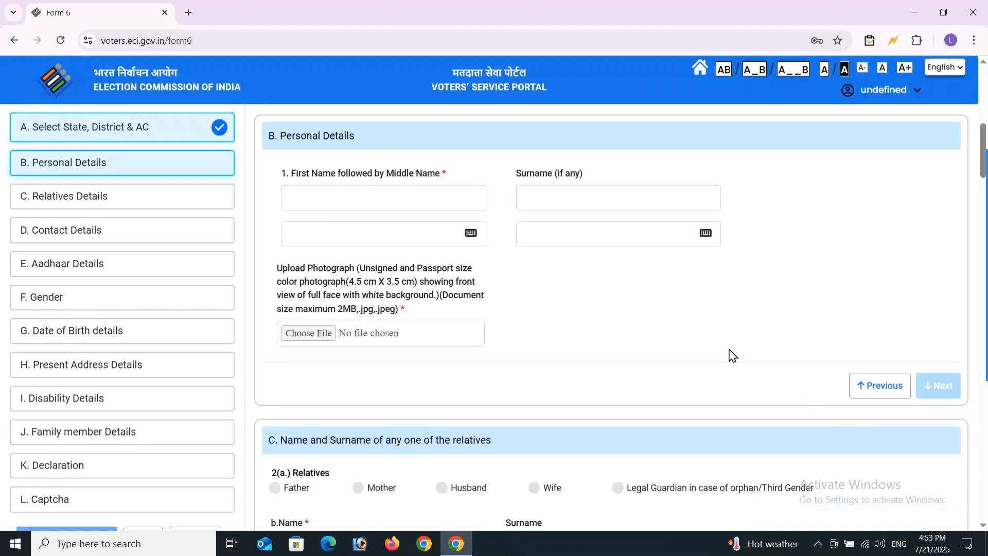
# Enter the applicant's first name and surname in English, letting the Bengali fields fill in from them
pyautogui.scroll(-4, 719, 347)
pyautogui.scroll(4, 719, 347)
pyautogui.click(367, 193)
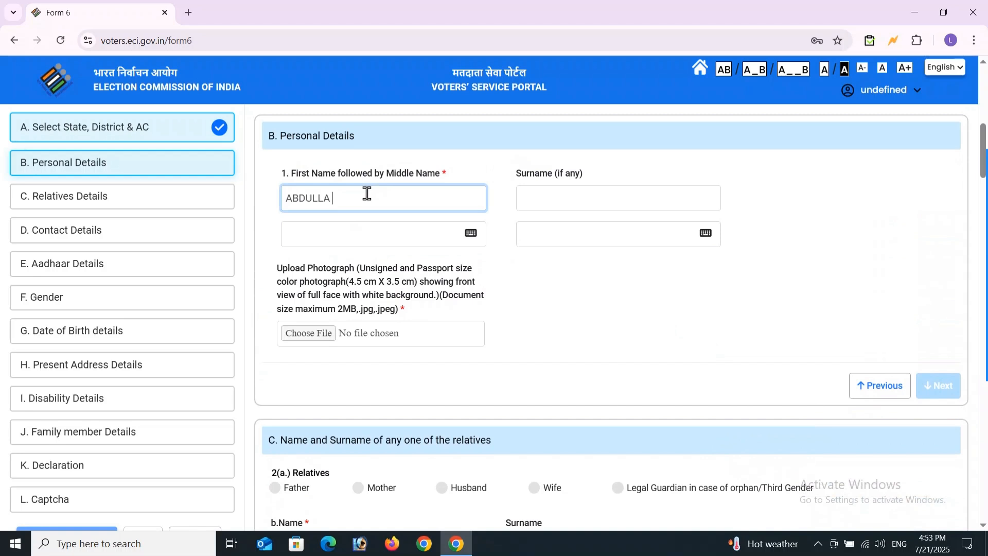
pyautogui.press('Tab')
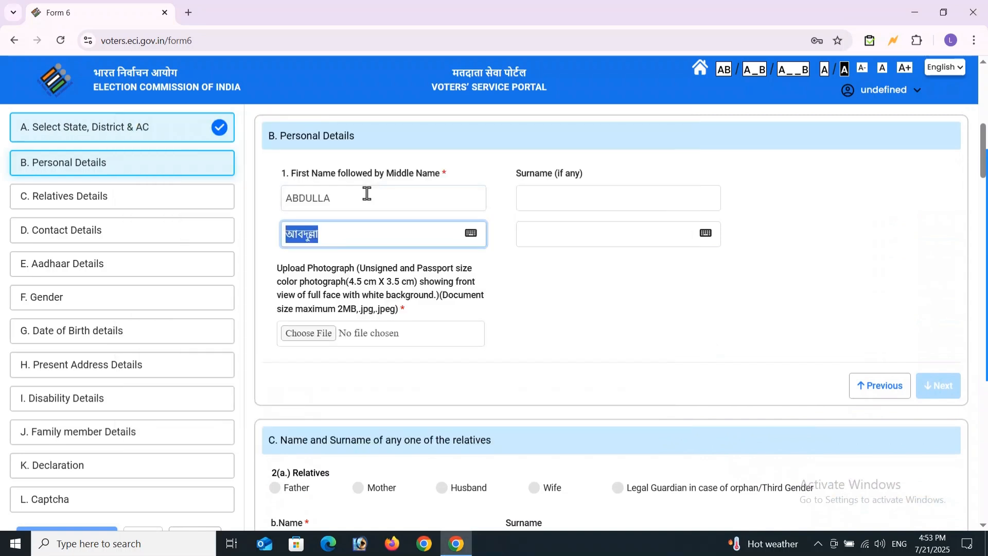
pyautogui.press('Tab')
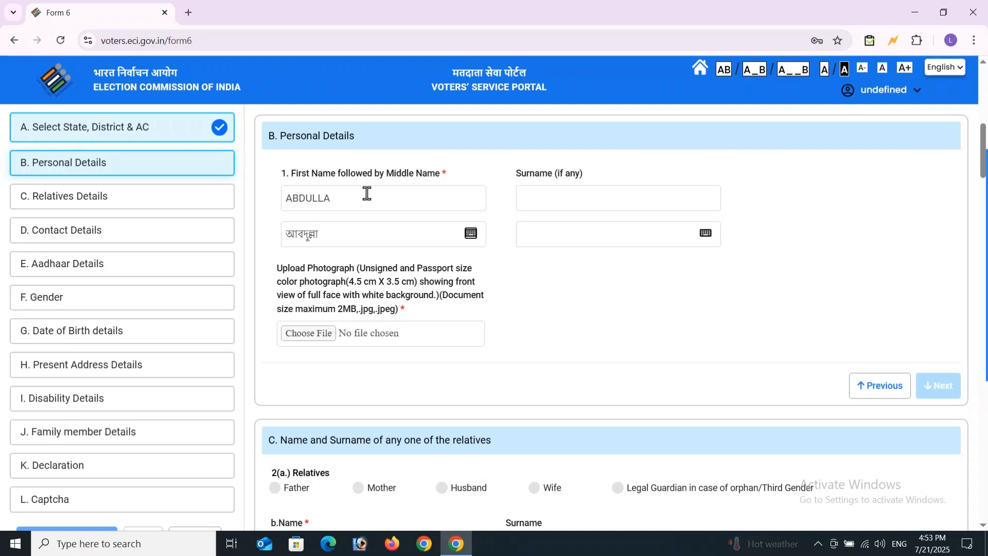
pyautogui.click(584, 198)
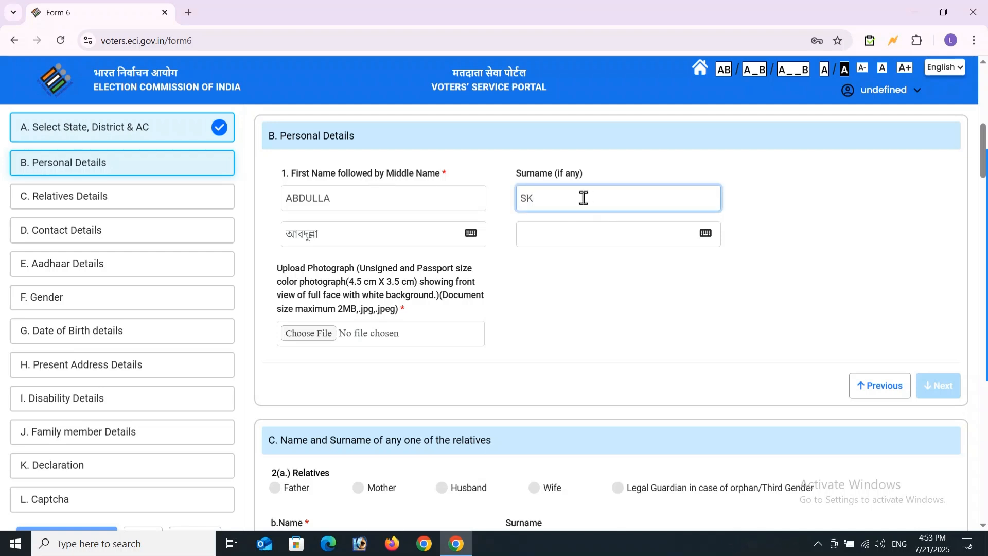
pyautogui.press('Tab')
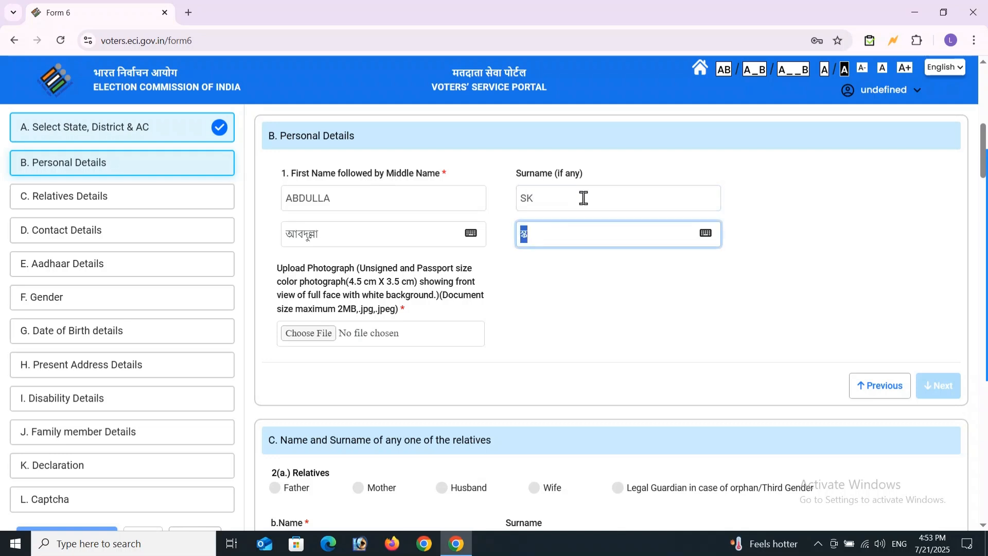
# Replace the automatically transliterated Bengali surname with the correct spelling using the on-screen Inscript keyboard, and close the keyboard
pyautogui.click(707, 233)
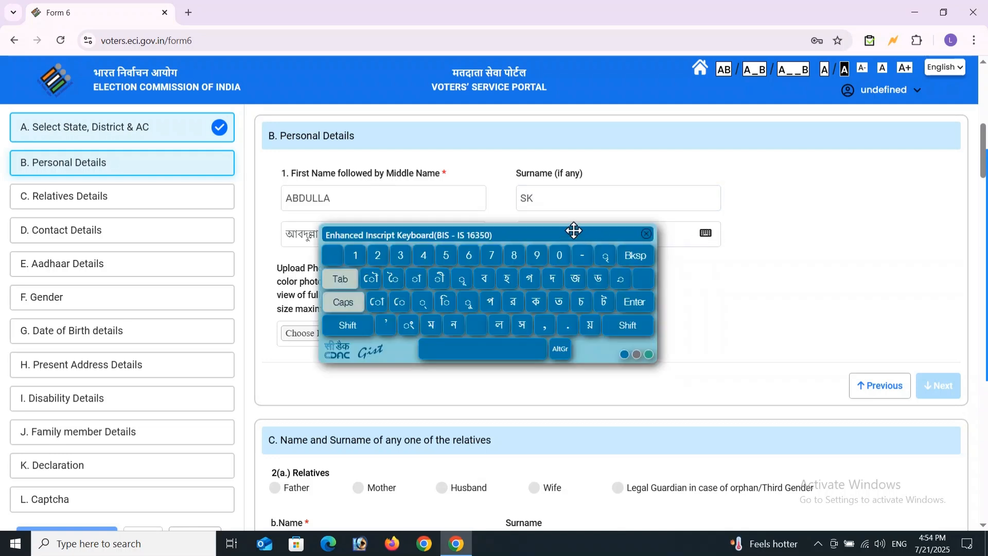
pyautogui.moveTo(572, 232); pyautogui.dragTo(577, 265)
pyautogui.click(538, 236)
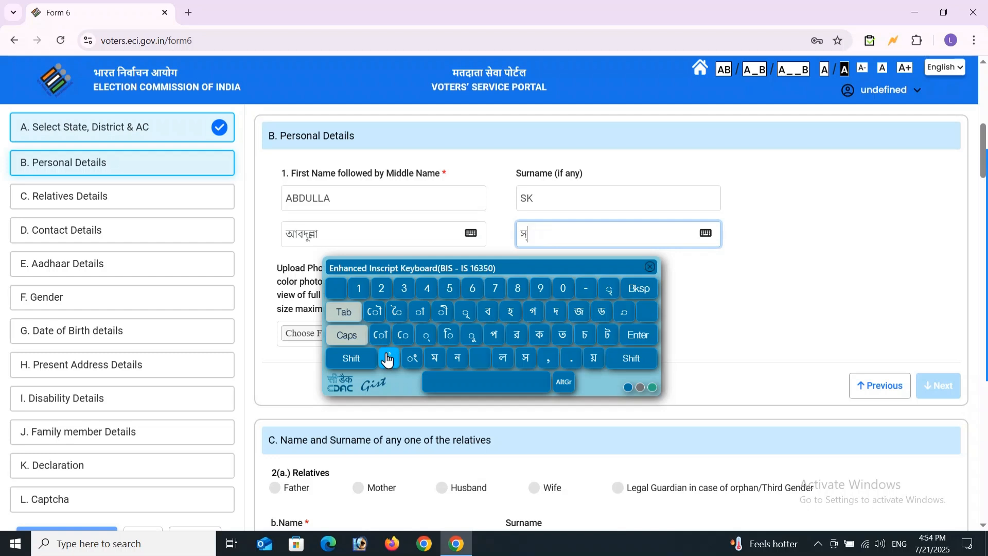
pyautogui.press('BackSpace')
pyautogui.press('BackSpace')
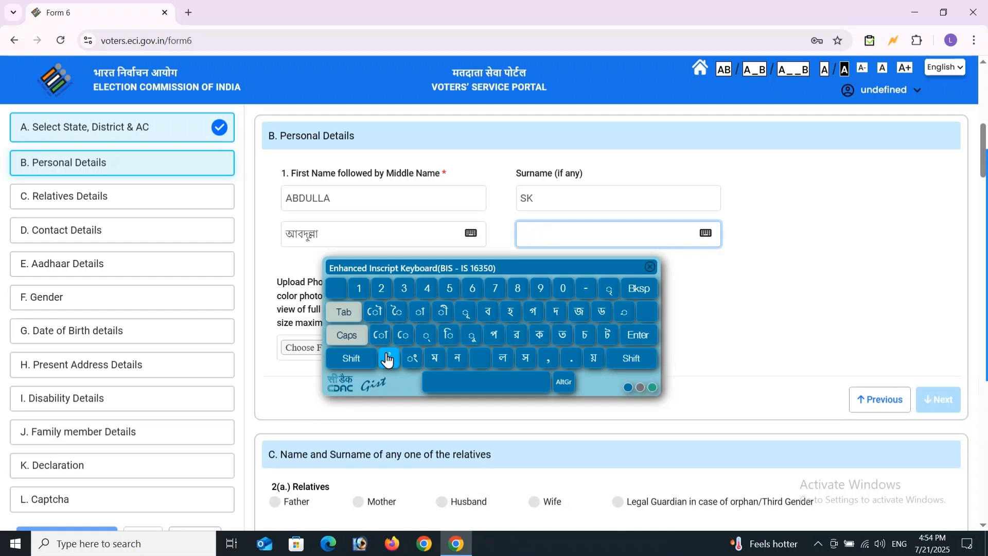
pyautogui.click(526, 361)
pyautogui.click(403, 336)
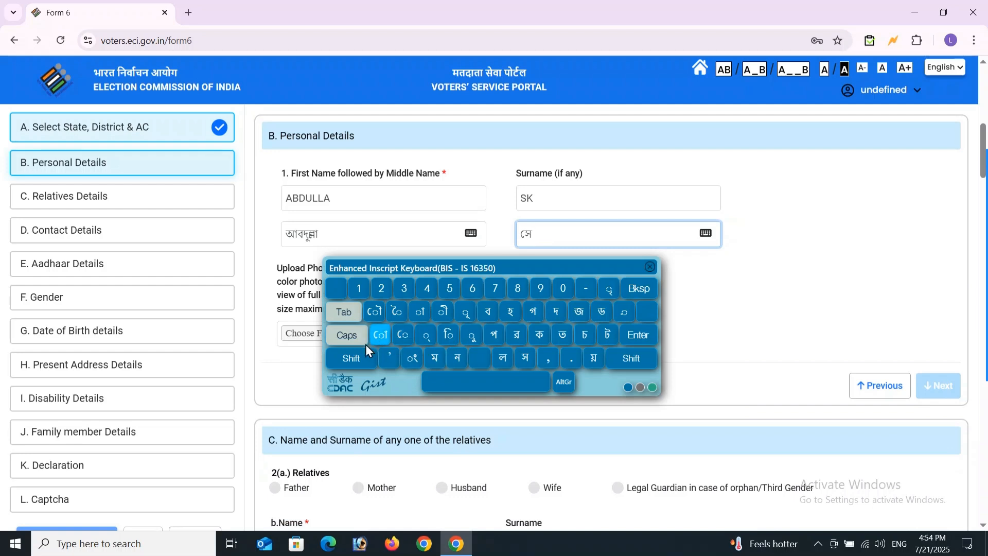
pyautogui.click(351, 358)
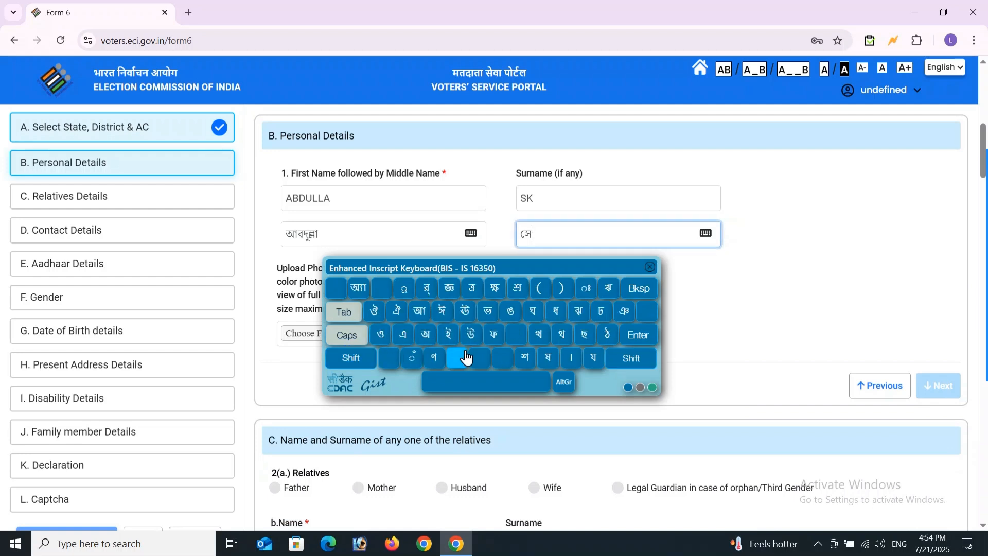
pyautogui.click(539, 337)
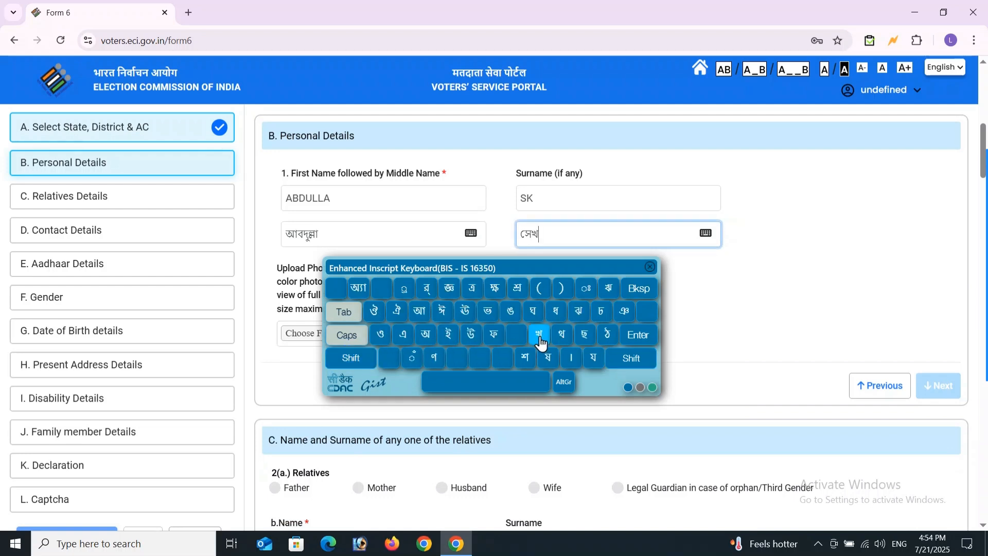
pyautogui.click(648, 269)
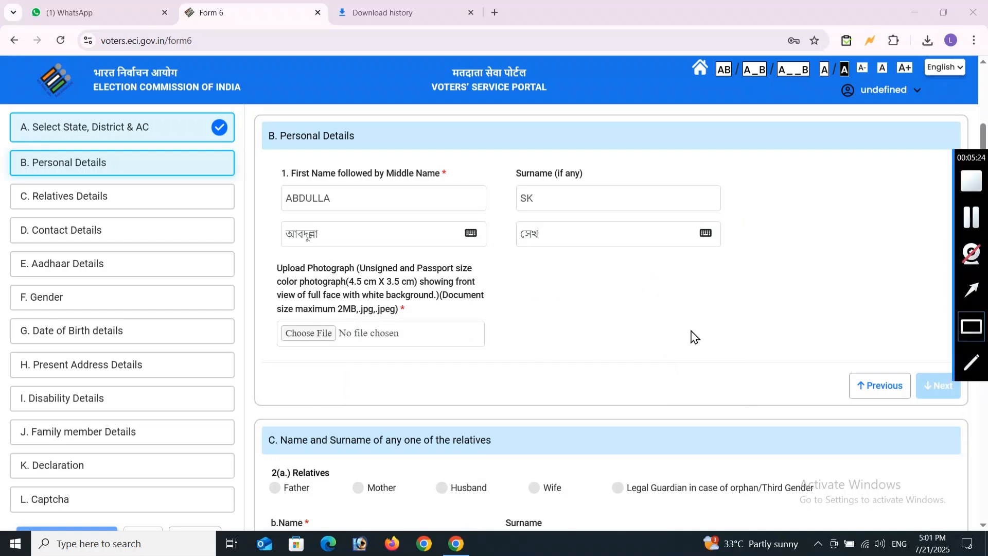
# Upload the applicant's passport-size photograph from the computer and save the crop as displayed
pyautogui.moveTo(270, 308)
pyautogui.mouseDown()
pyautogui.moveTo(404, 337)
pyautogui.moveTo(457, 362)
pyautogui.mouseUp()
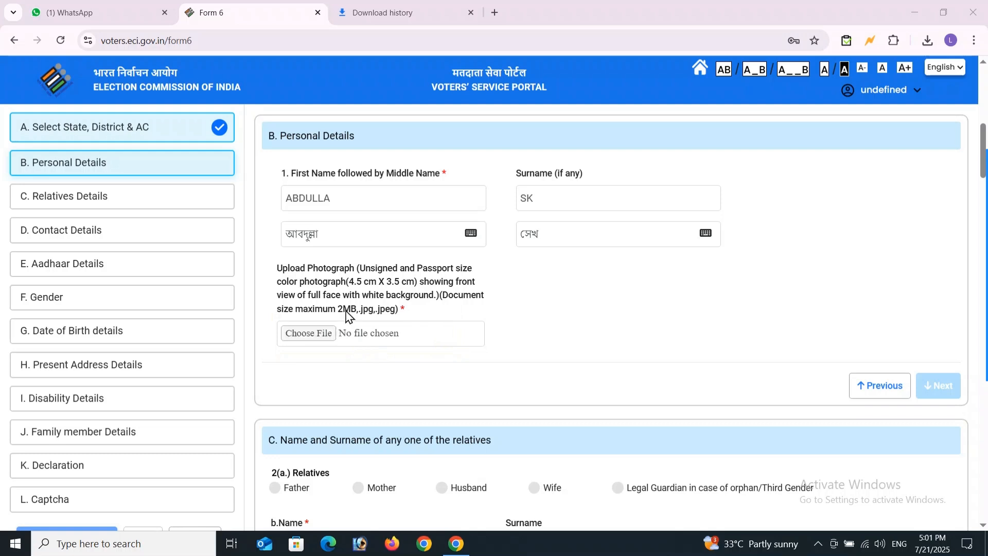
pyautogui.scroll(-1, 527, 335)
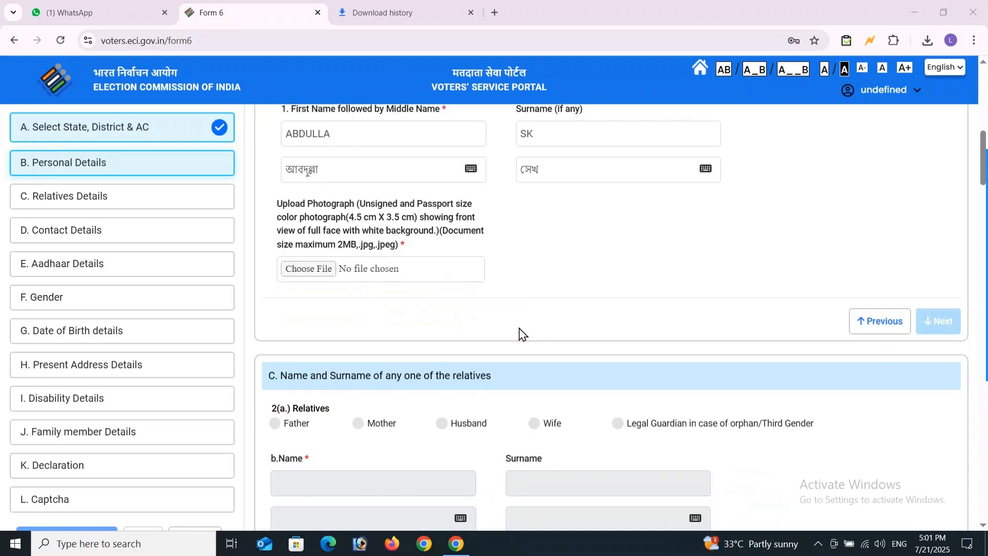
pyautogui.click(321, 270)
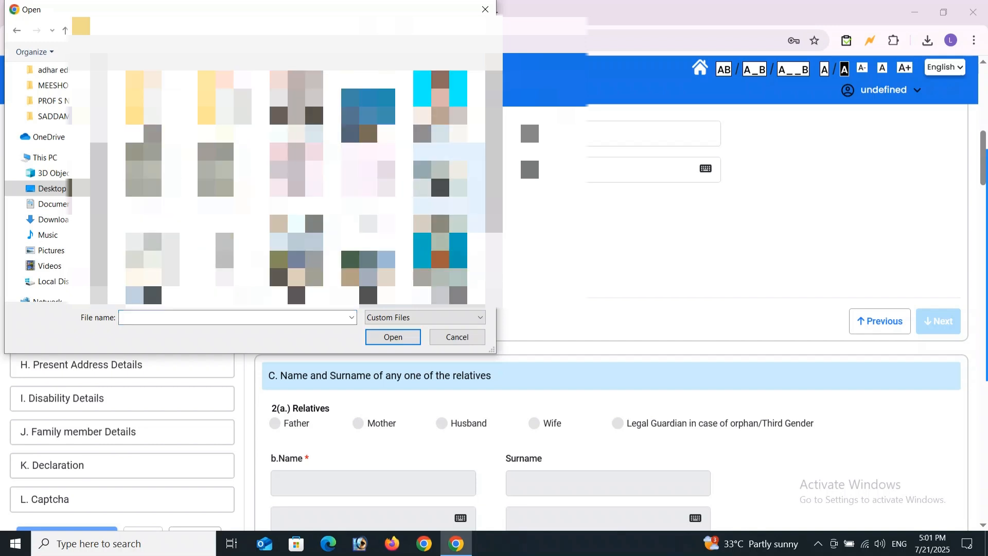
pyautogui.click(447, 106)
pyautogui.click(392, 336)
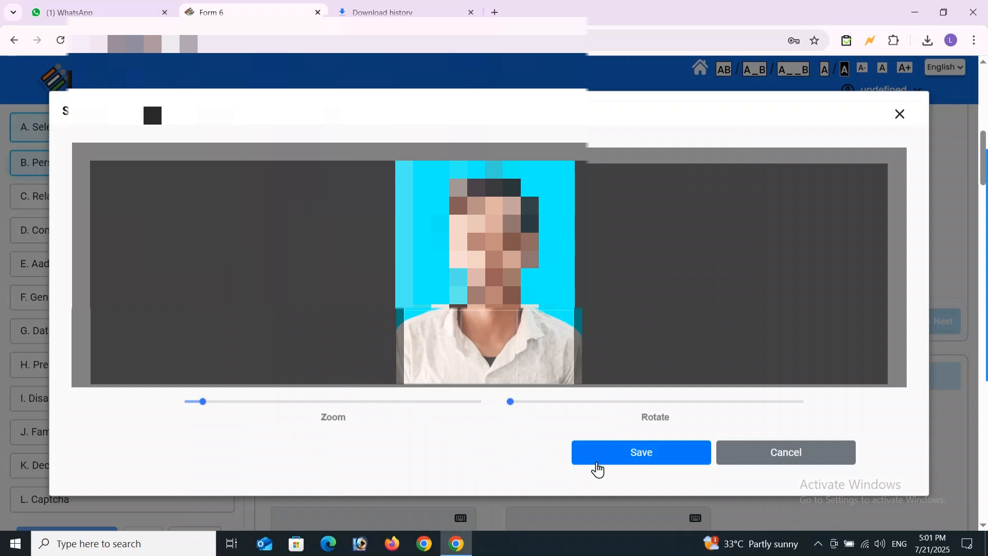
pyautogui.click(643, 457)
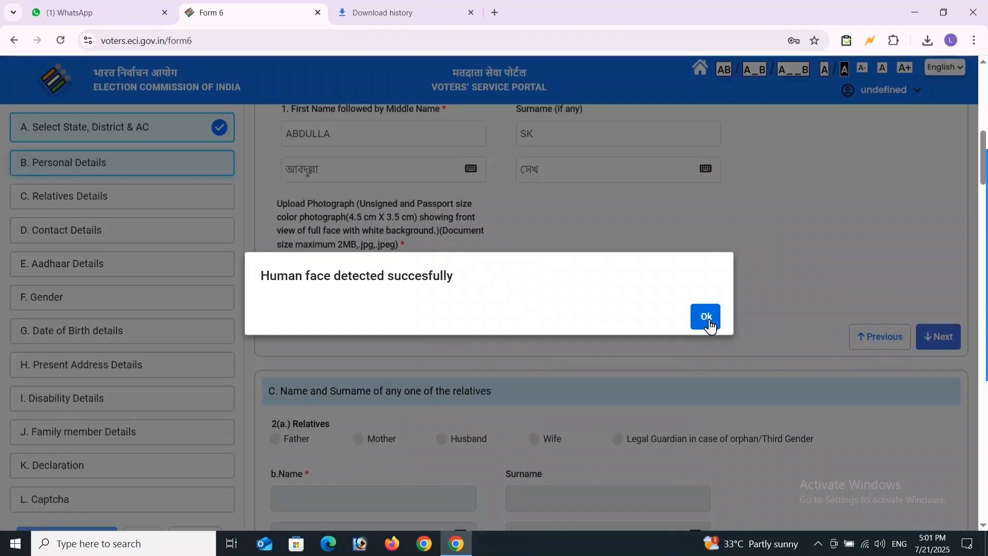
# Acknowledge the face detection result for the uploaded photograph and proceed to the Relatives Details section
pyautogui.click(709, 324)
pyautogui.scroll(-1, 653, 332)
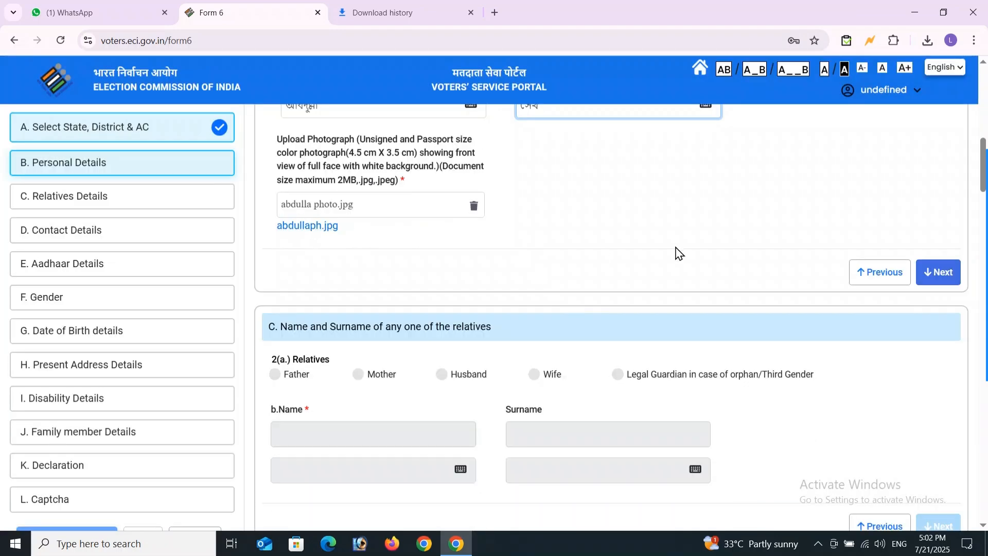
pyautogui.click(944, 280)
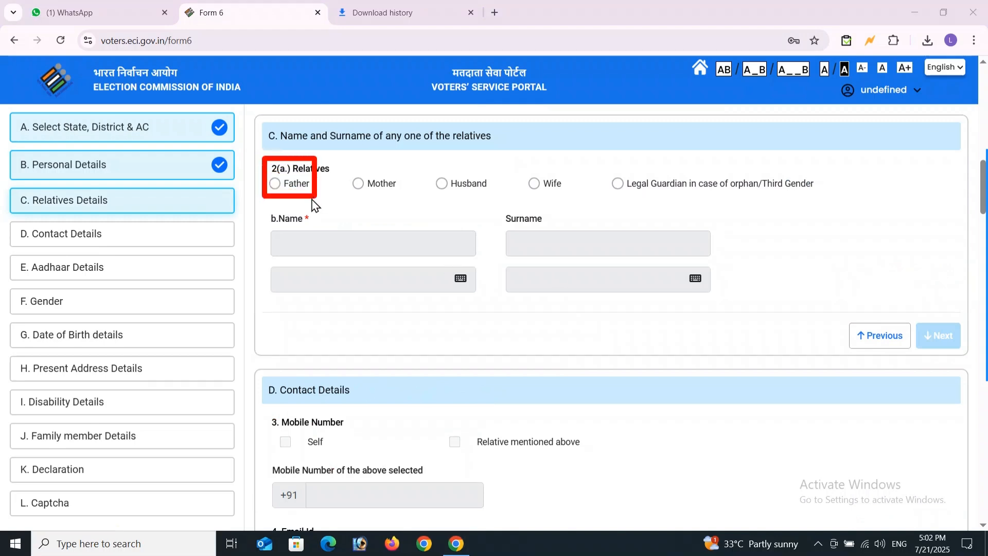
# Select Father as the relative and enter the father's name and surname in English
pyautogui.click(275, 183)
pyautogui.click(308, 242)
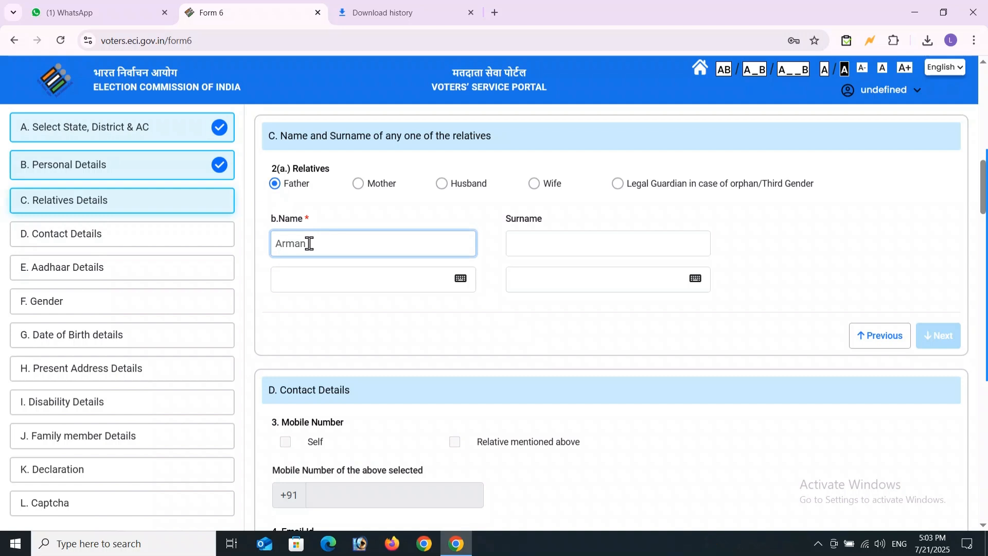
pyautogui.press('Tab')
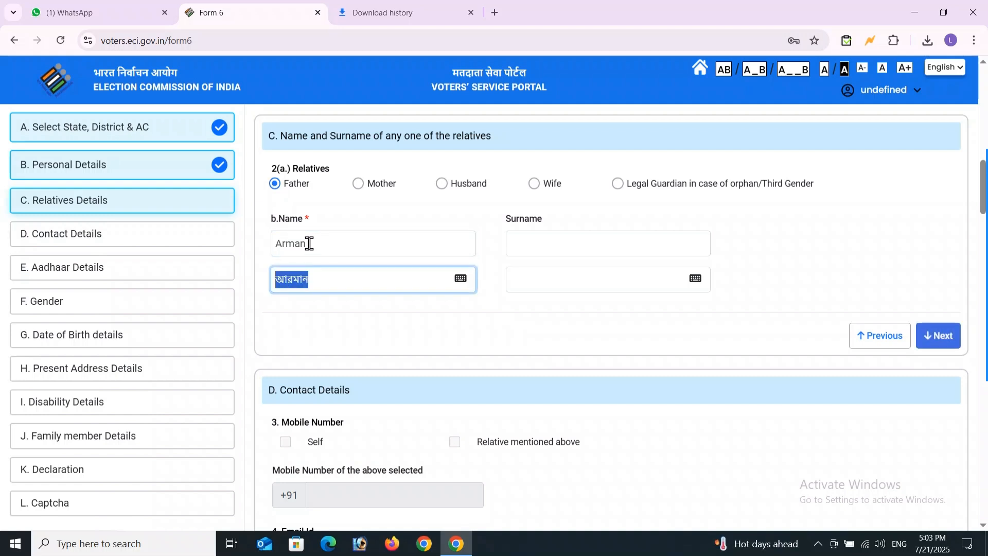
pyautogui.click(591, 243)
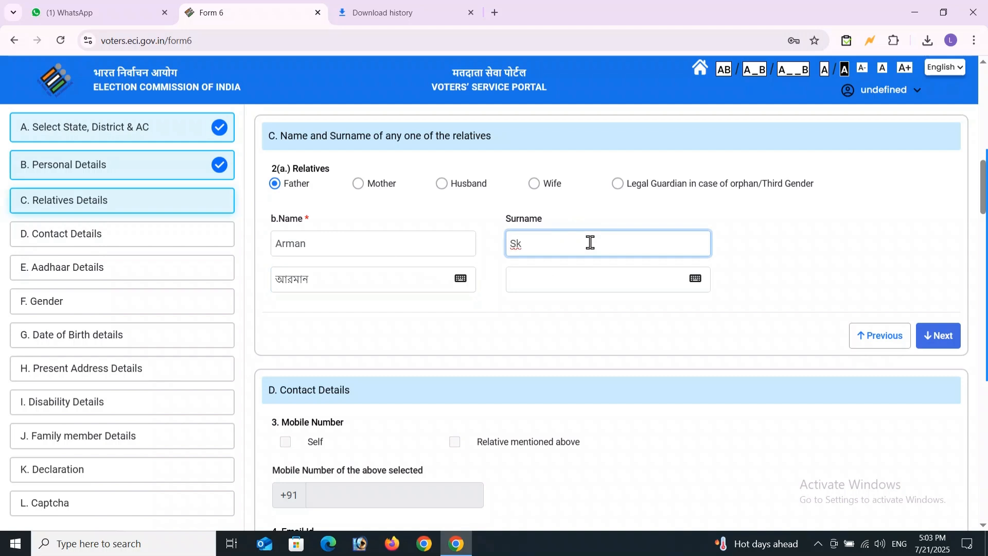
# Enter the father's surname in Bengali using the on-screen Inscript keyboard, and close the keyboard
pyautogui.click(585, 280)
pyautogui.click(695, 279)
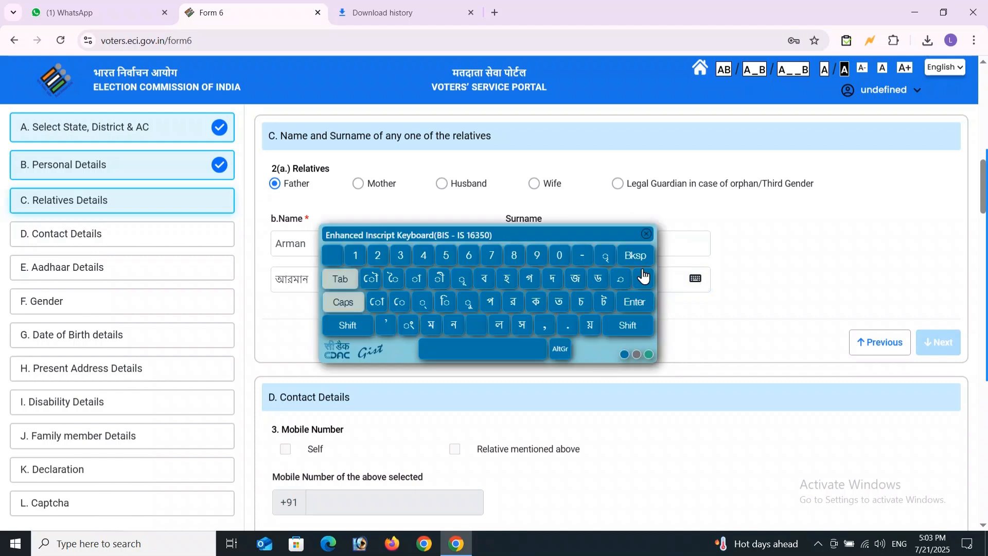
pyautogui.moveTo(570, 235); pyautogui.dragTo(575, 305)
pyautogui.click(555, 277)
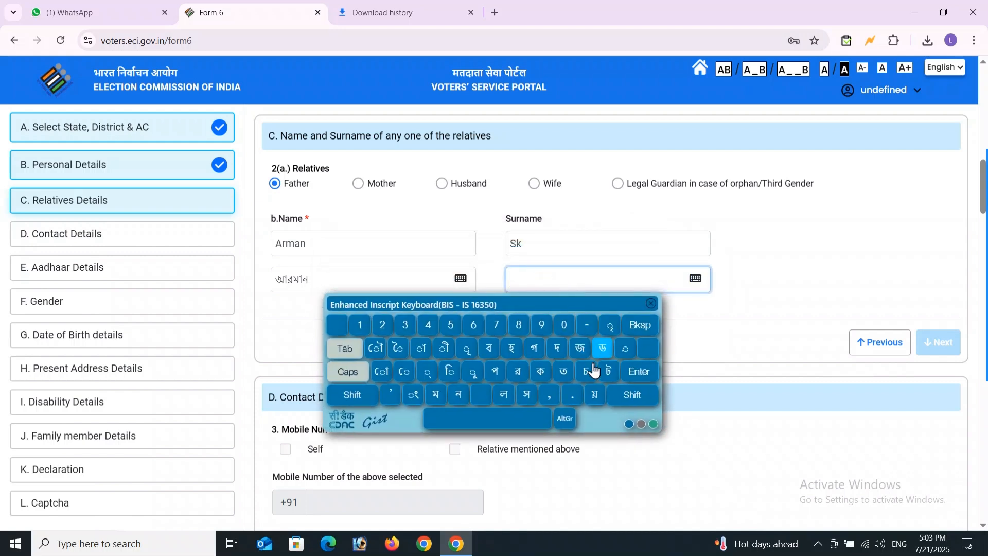
pyautogui.click(527, 399)
pyautogui.click(404, 371)
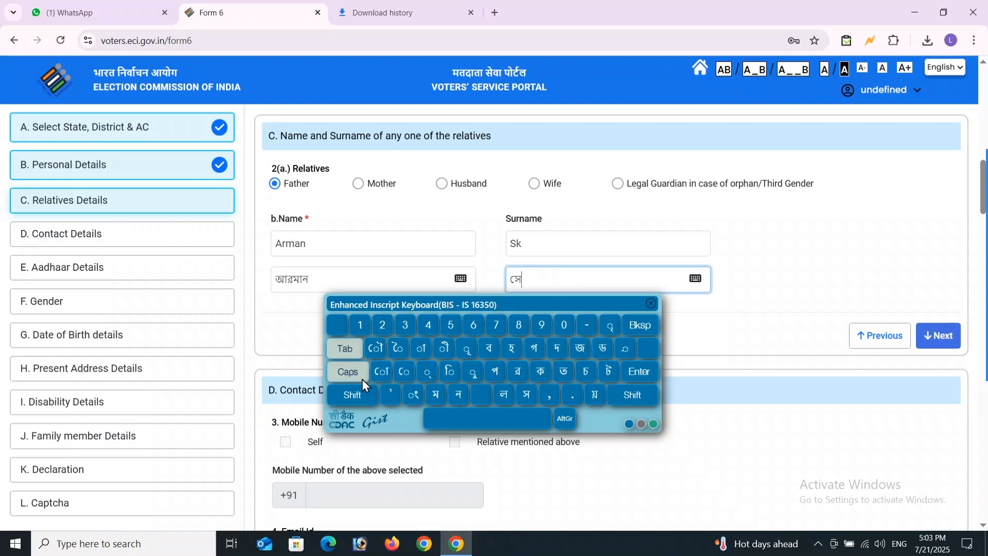
pyautogui.click(352, 395)
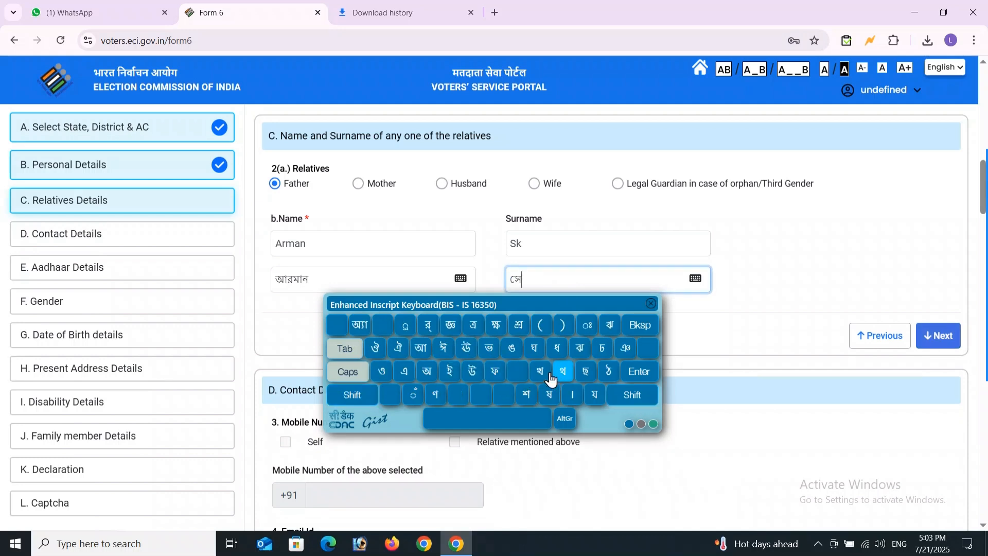
pyautogui.click(538, 371)
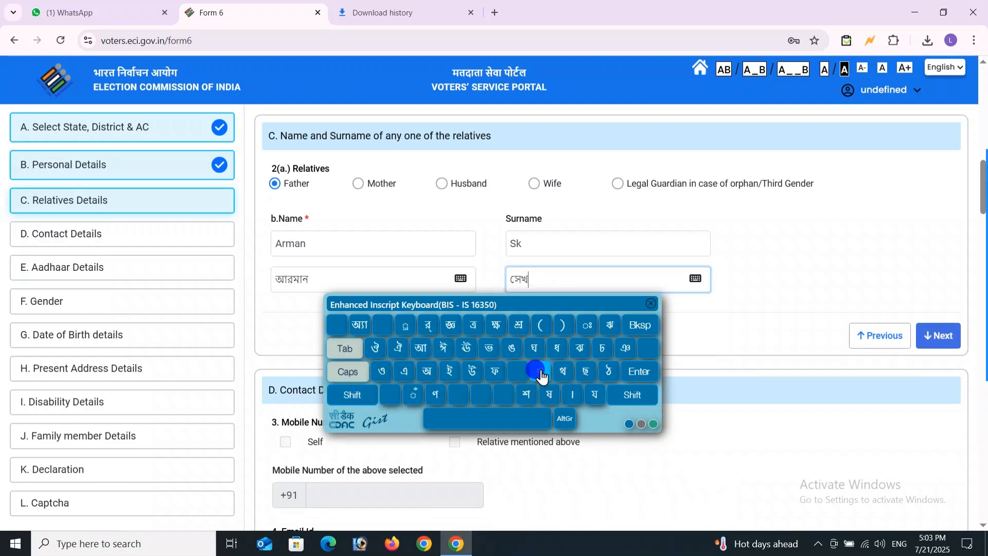
pyautogui.click(652, 305)
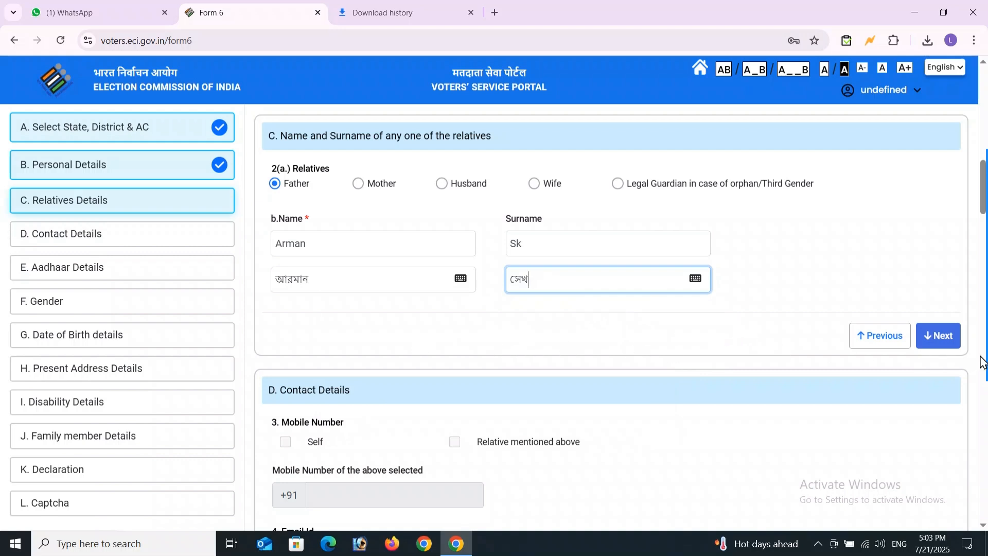
pyautogui.click(969, 340)
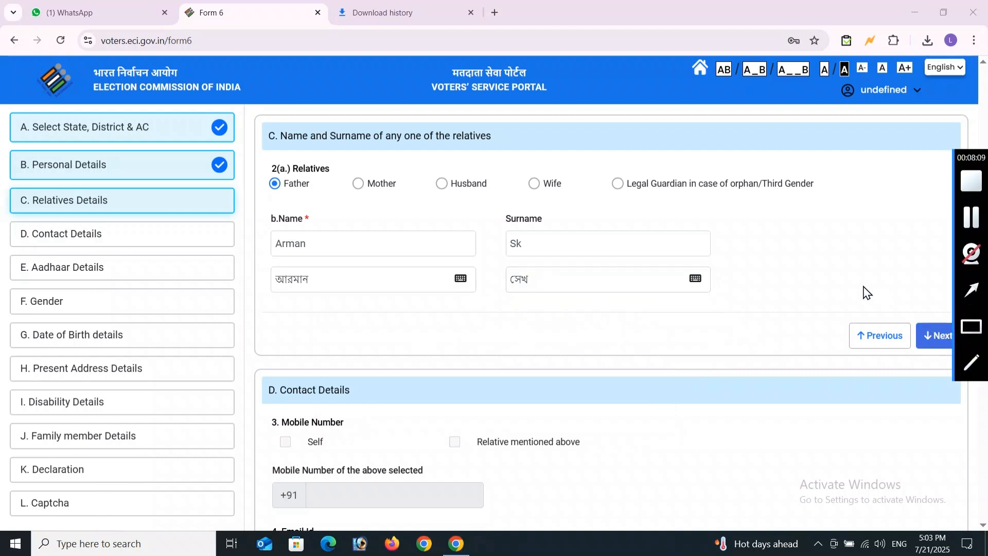
pyautogui.moveTo(893, 293); pyautogui.dragTo(957, 352)
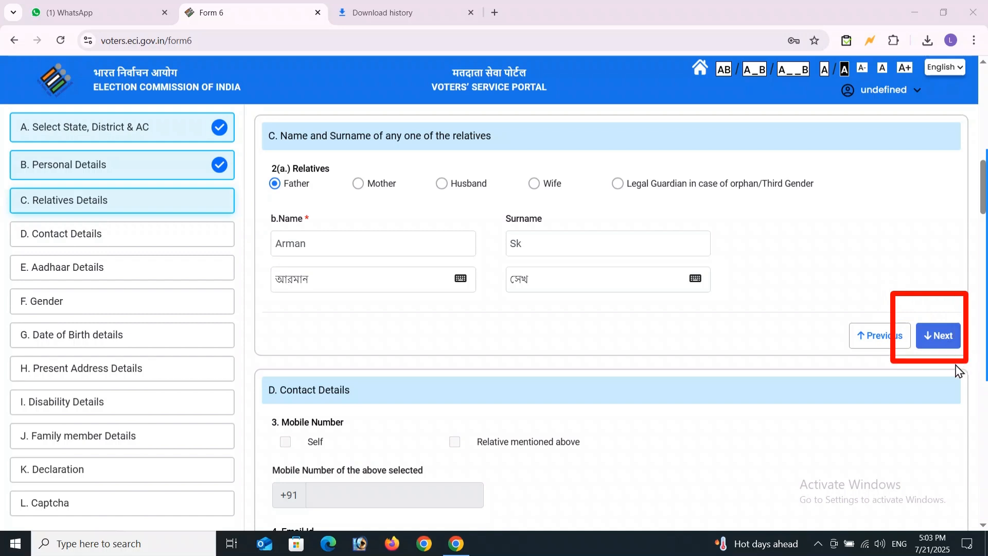
# Proceed to Contact Details and enter the applicant's mobile number, marked as Self
pyautogui.click(940, 340)
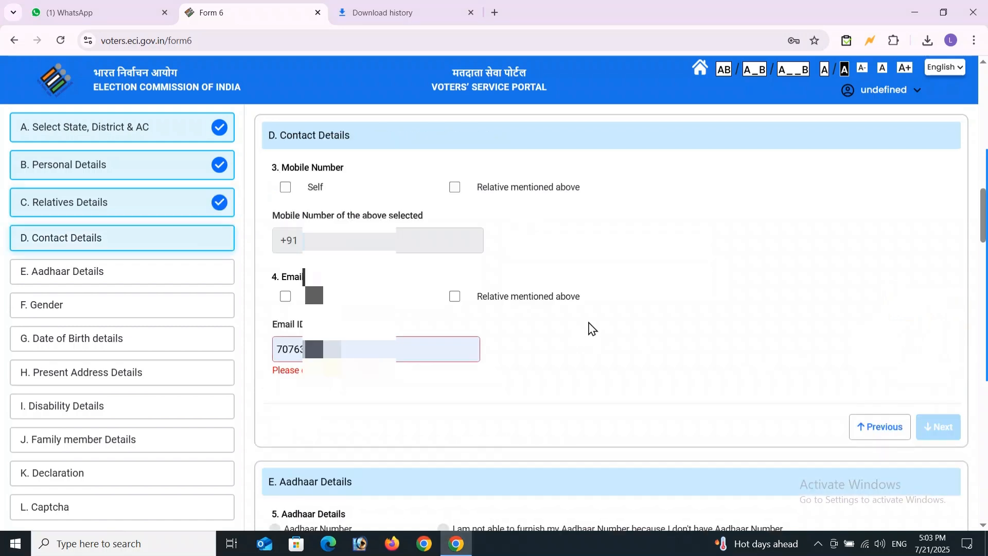
pyautogui.click(286, 189)
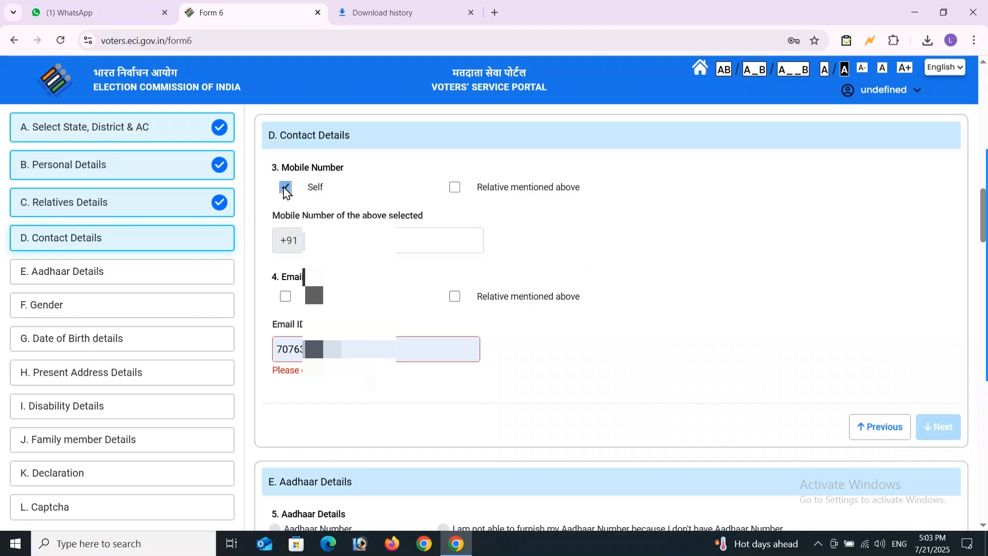
pyautogui.click(314, 240)
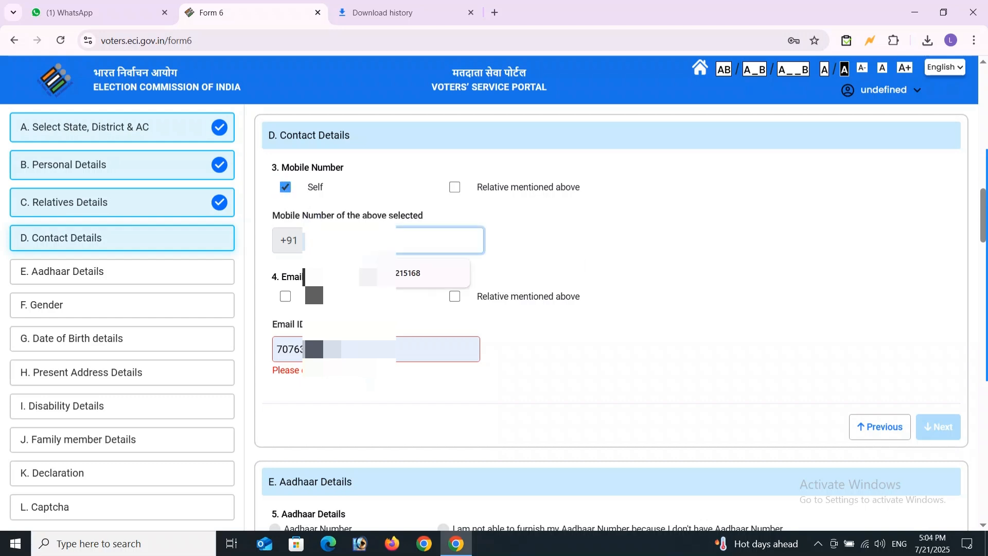
pyautogui.write('7')
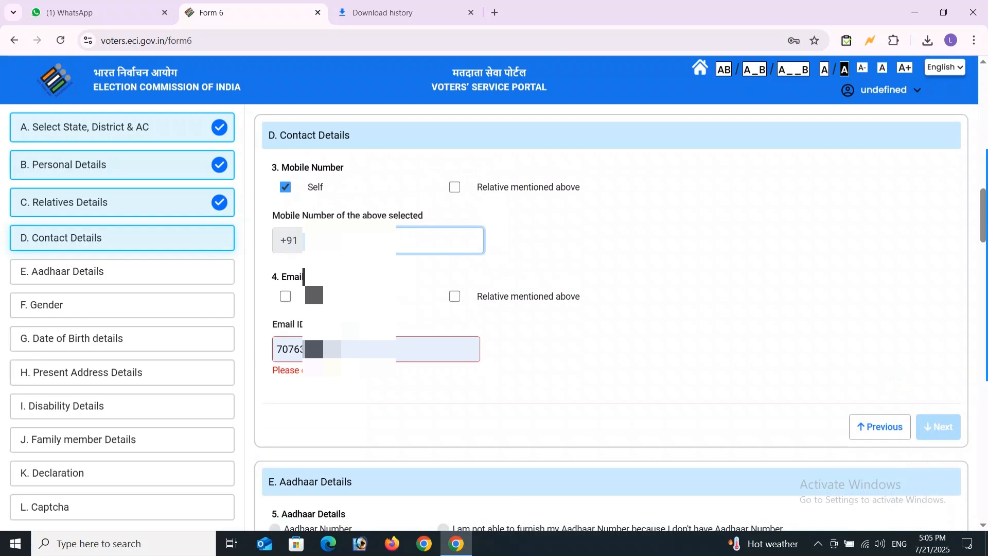
pyautogui.write('7')
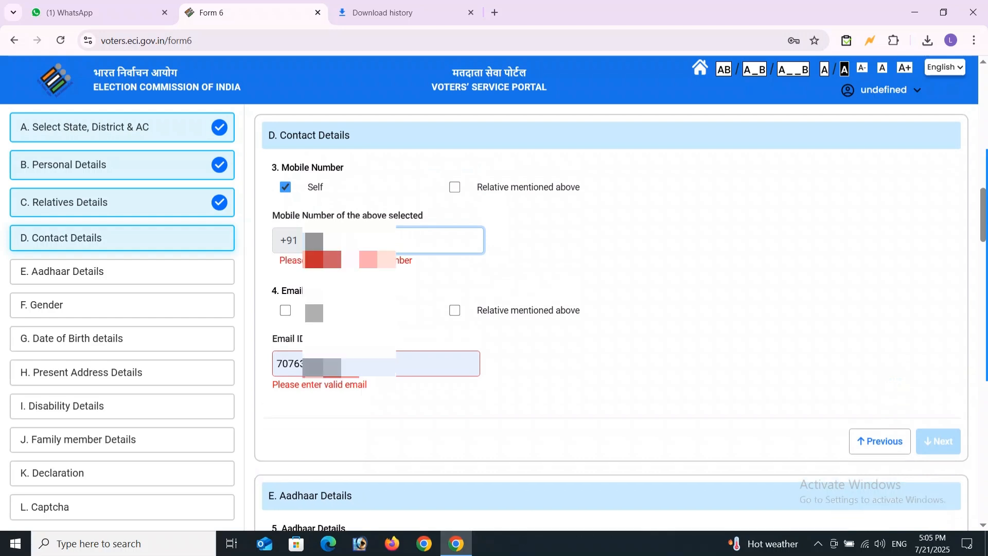
pyautogui.write('6')
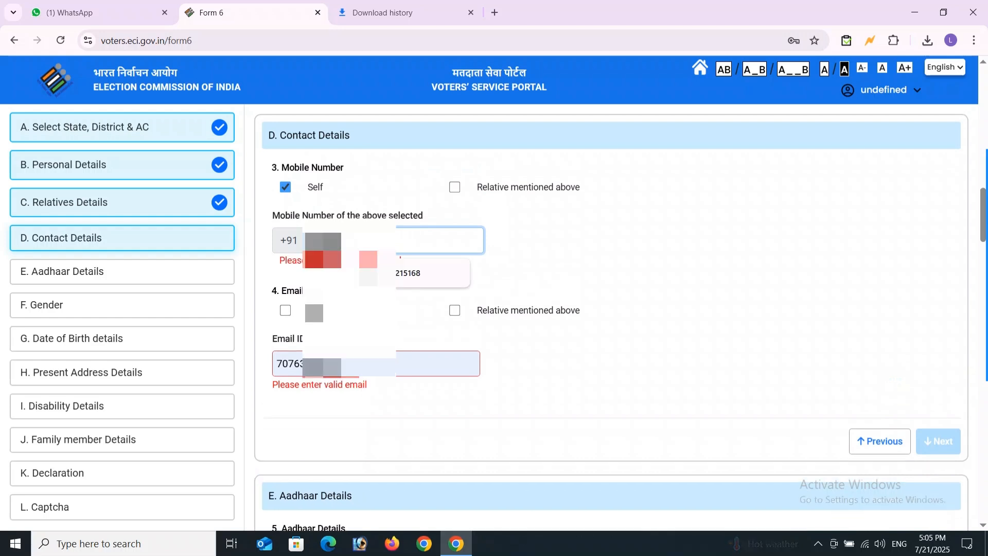
pyautogui.click(406, 275)
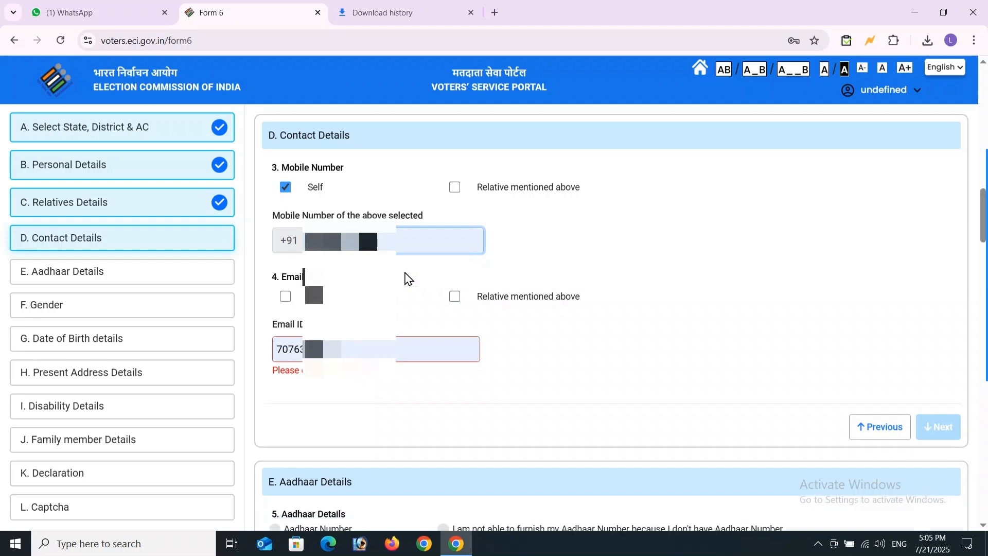
# Mark the email as belonging to Self and replace the prefilled entry with the applicant's email address
pyautogui.click(285, 296)
pyautogui.click(294, 341)
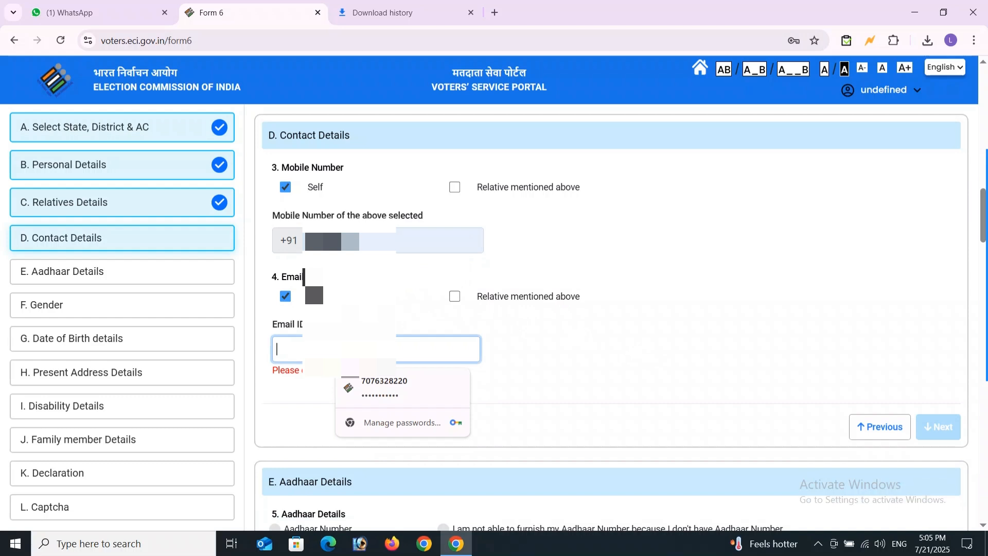
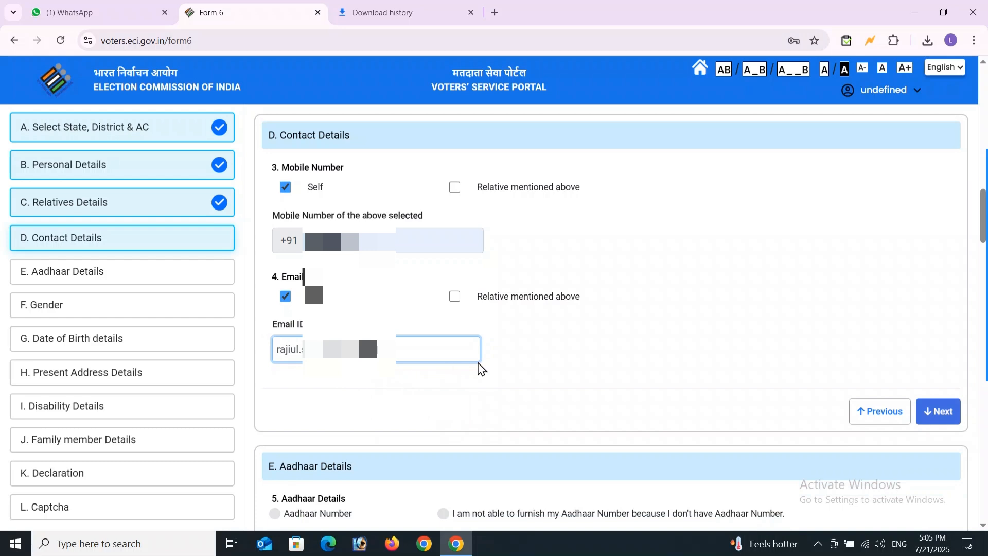
pyautogui.click(972, 326)
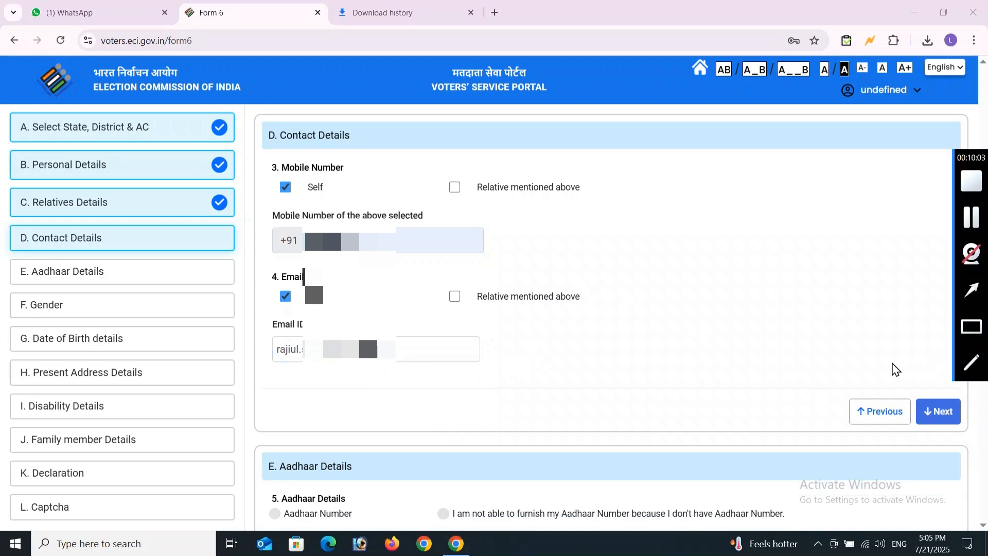
pyautogui.moveTo(891, 362); pyautogui.dragTo(937, 423)
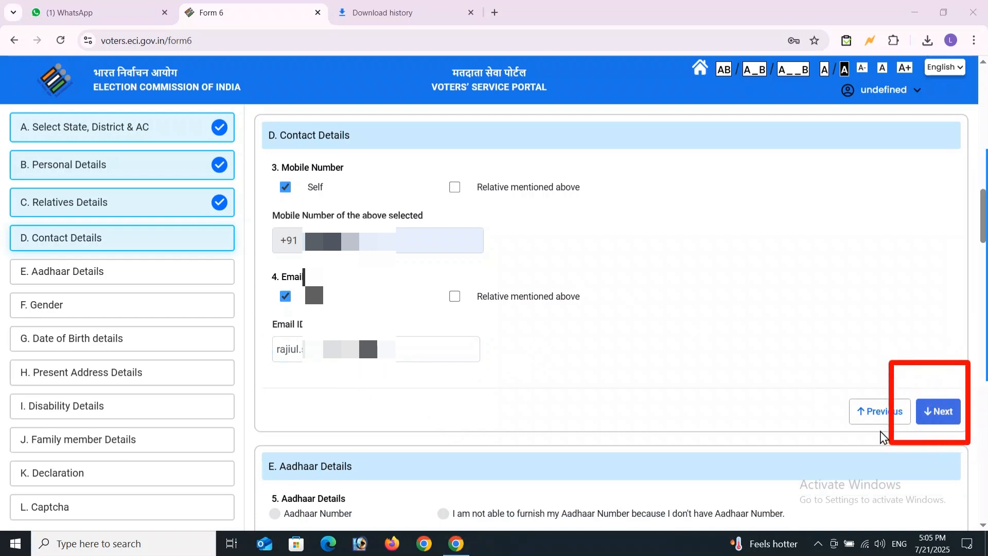
# Proceed to Aadhaar Details, choose to furnish the Aadhaar number, and enter the applicant's Aadhaar number
pyautogui.click(942, 411)
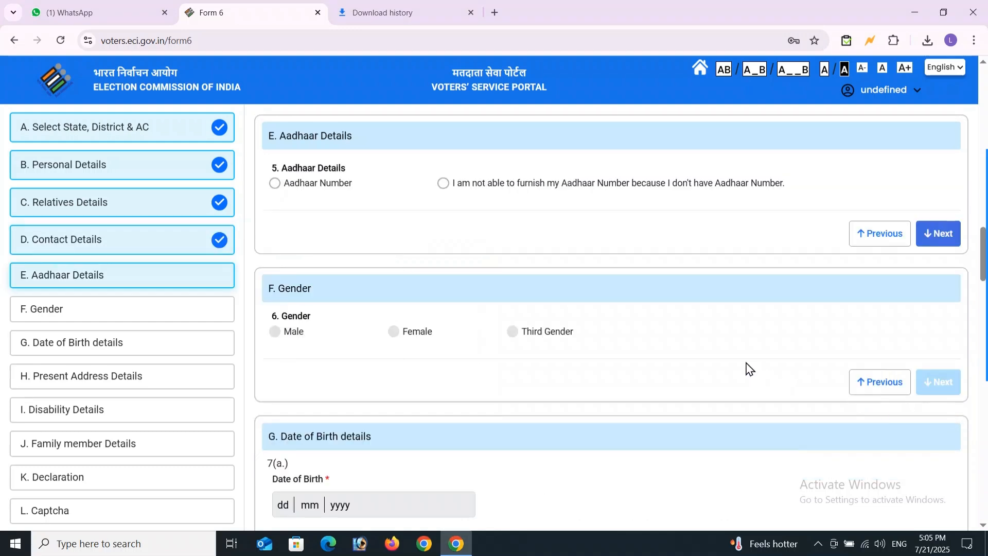
pyautogui.click(275, 184)
pyautogui.click(287, 226)
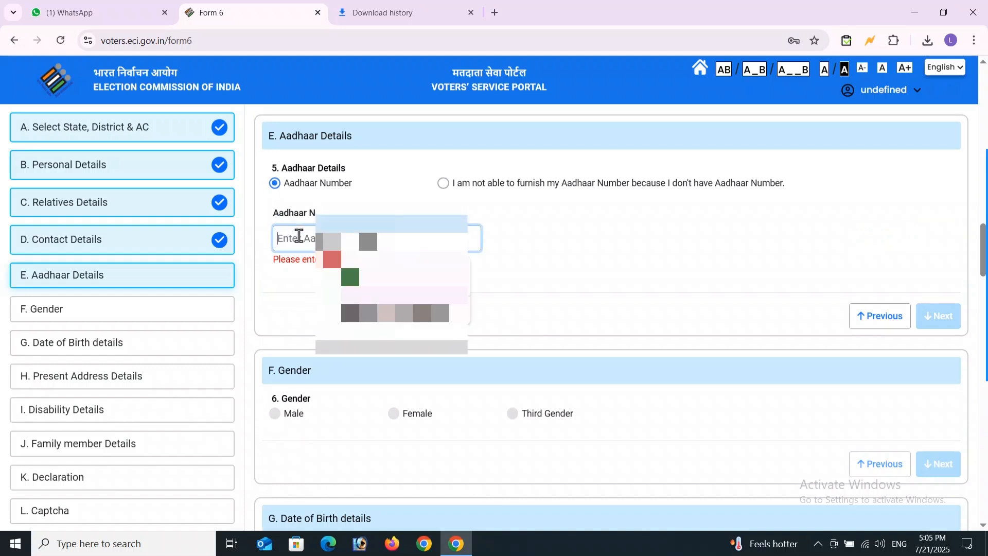
pyautogui.write('•••••••••')
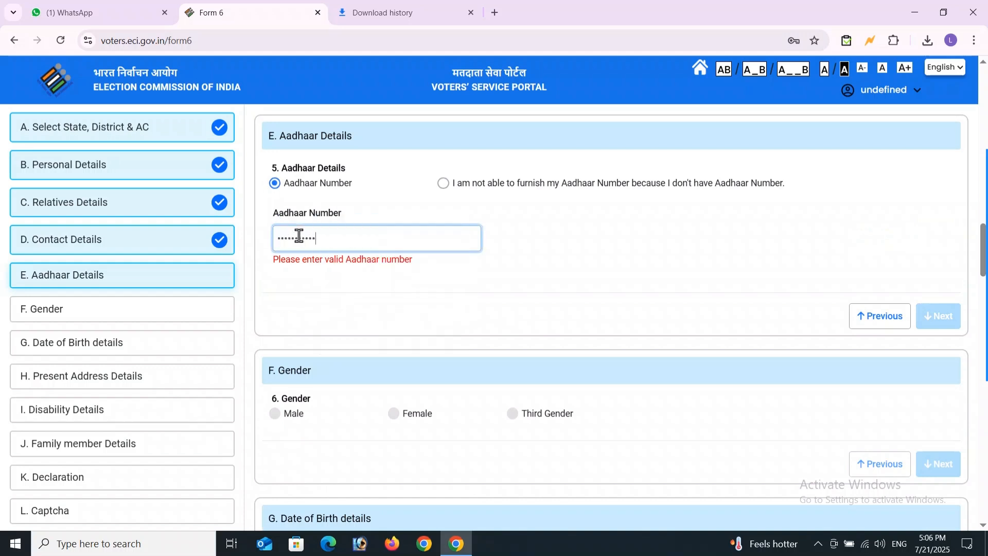
pyautogui.write('•••')
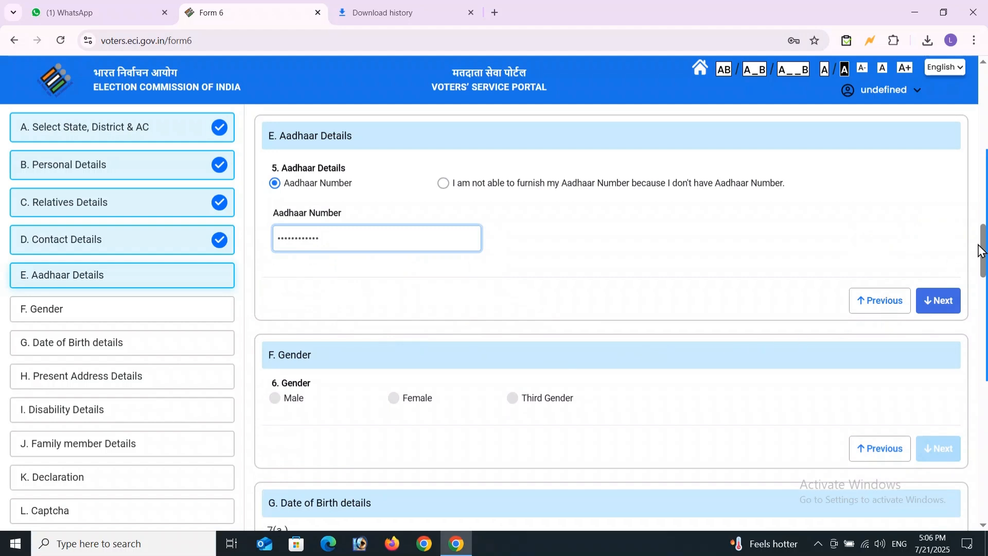
pyautogui.moveTo(985, 312)
pyautogui.click(965, 334)
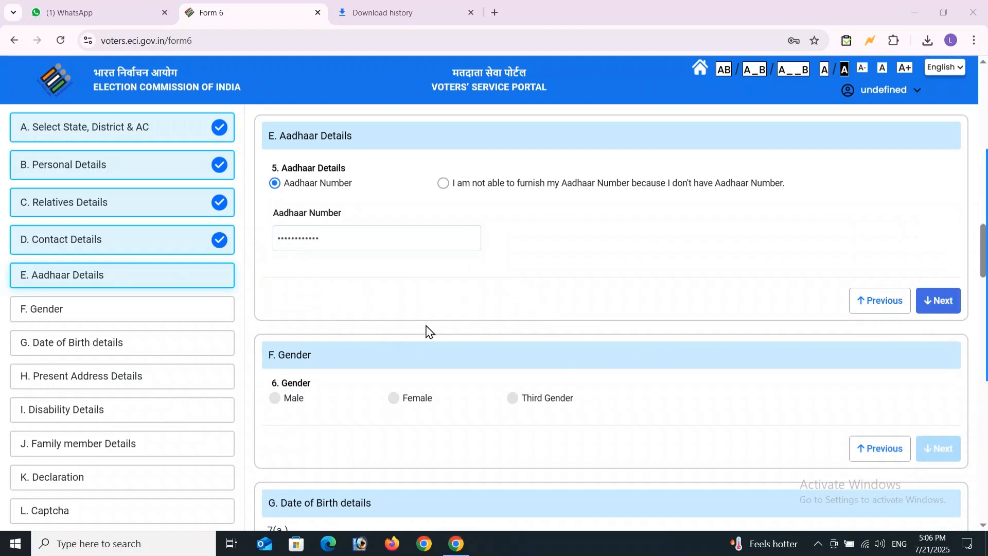
pyautogui.moveTo(842, 253); pyautogui.dragTo(957, 335)
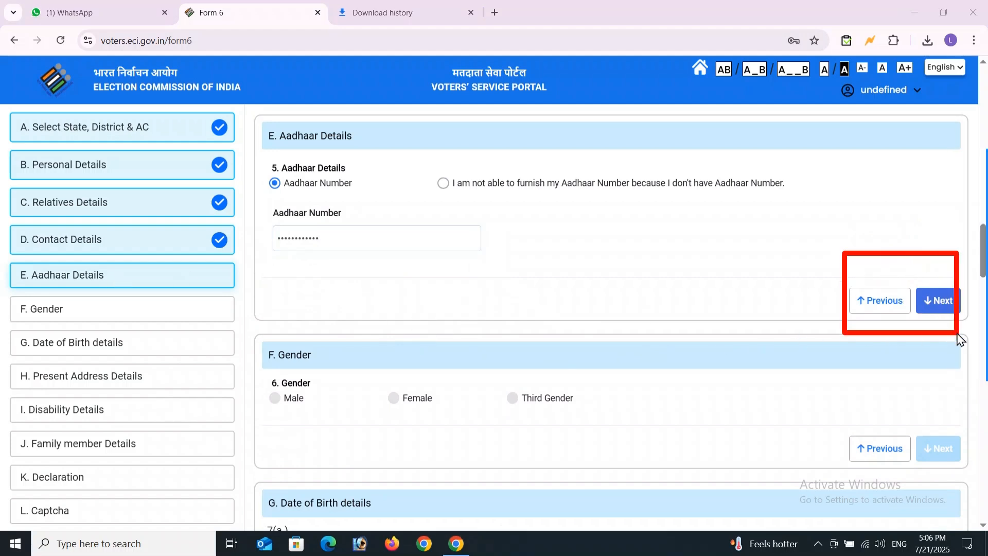
# Proceed to the Gender section and set the applicant's gender to Male
pyautogui.click(939, 301)
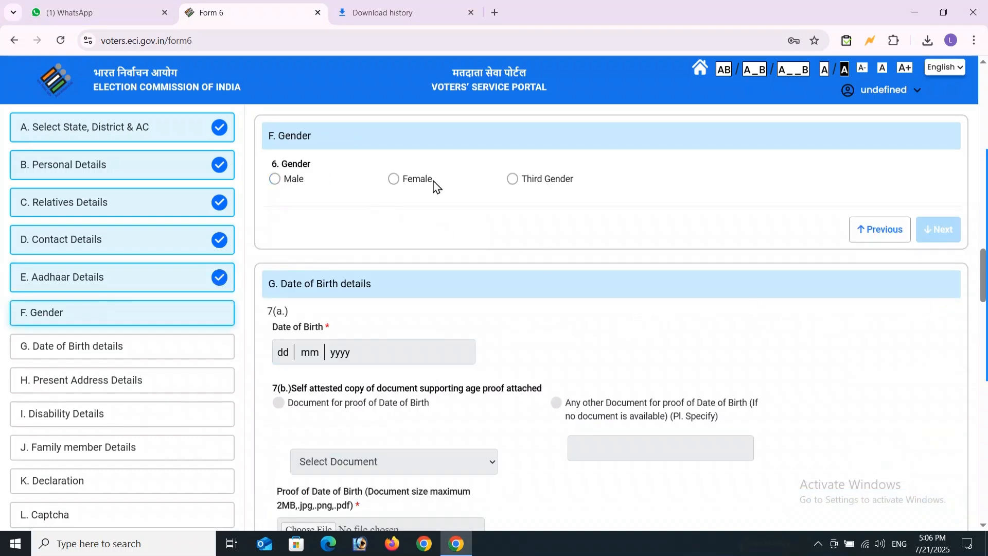
pyautogui.click(274, 179)
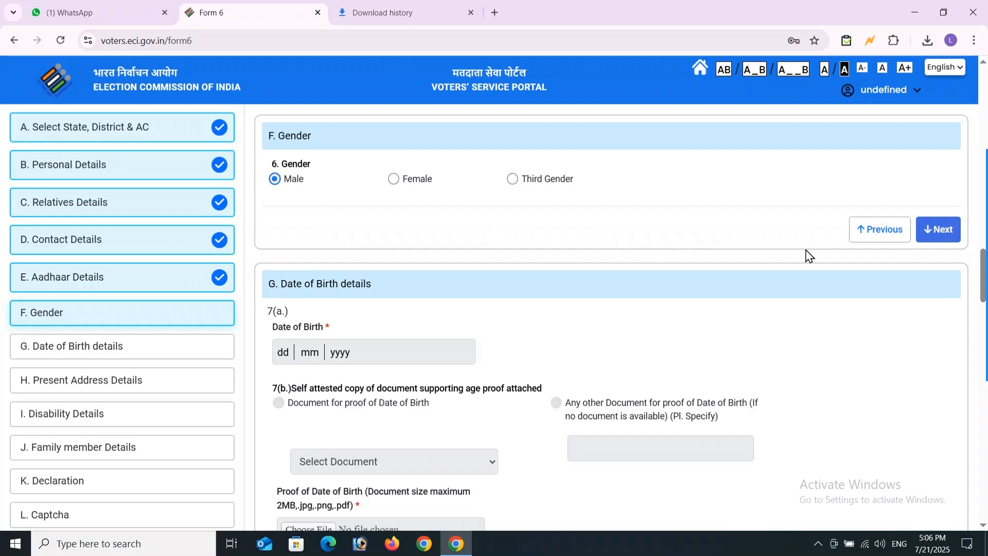
pyautogui.moveTo(985, 288)
pyautogui.click(974, 325)
pyautogui.moveTo(827, 188); pyautogui.dragTo(982, 271)
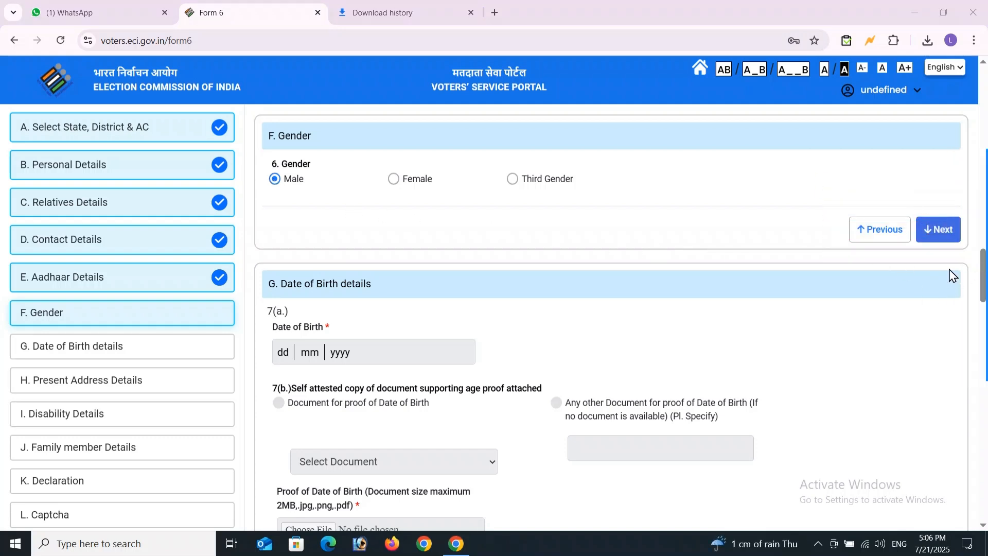
# Proceed from the Gender section to the Date of Birth details section
pyautogui.click(932, 228)
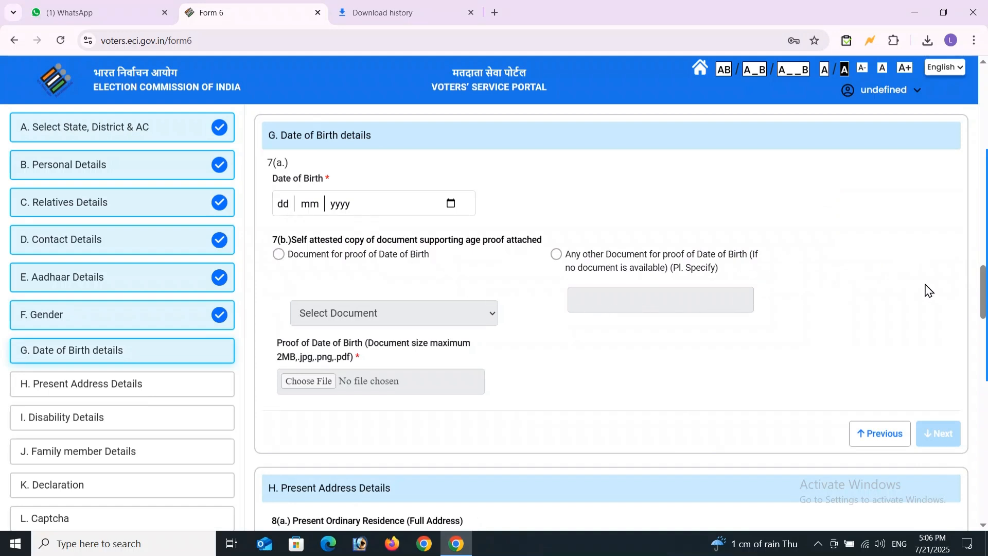
pyautogui.click(971, 328)
pyautogui.moveTo(264, 169); pyautogui.dragTo(551, 247)
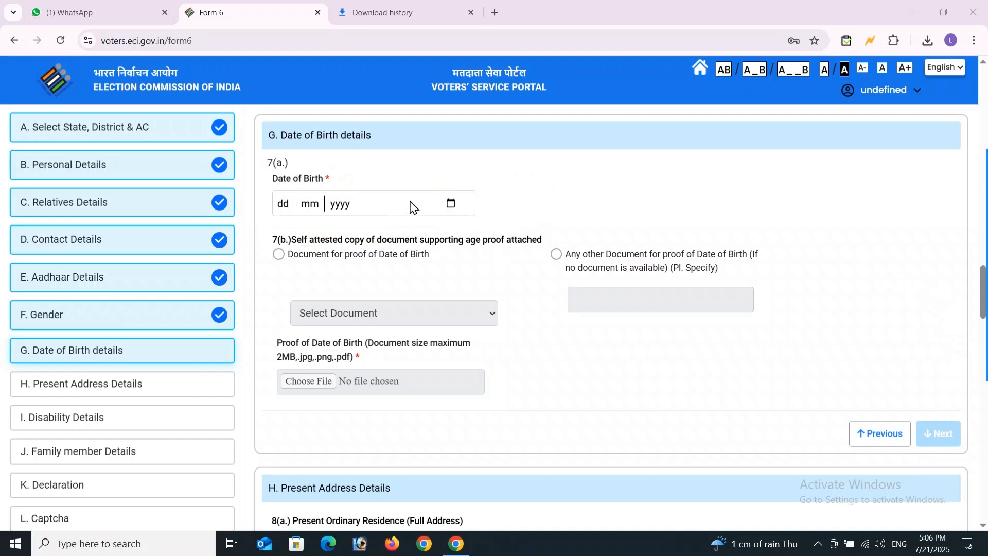
# Set the applicant's date of birth, choosing its year, month and day from the calendar
pyautogui.click(451, 203)
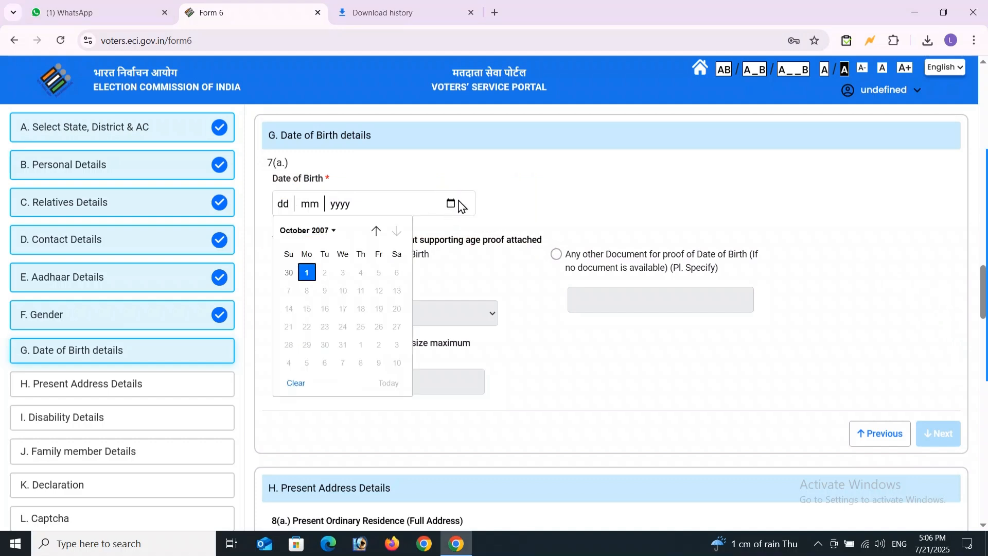
pyautogui.click(332, 231)
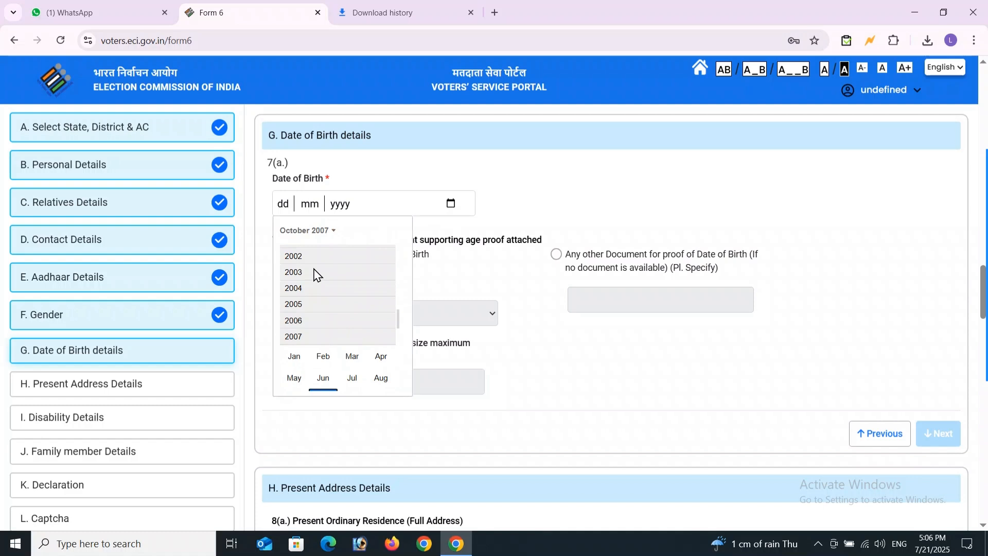
pyautogui.click(315, 273)
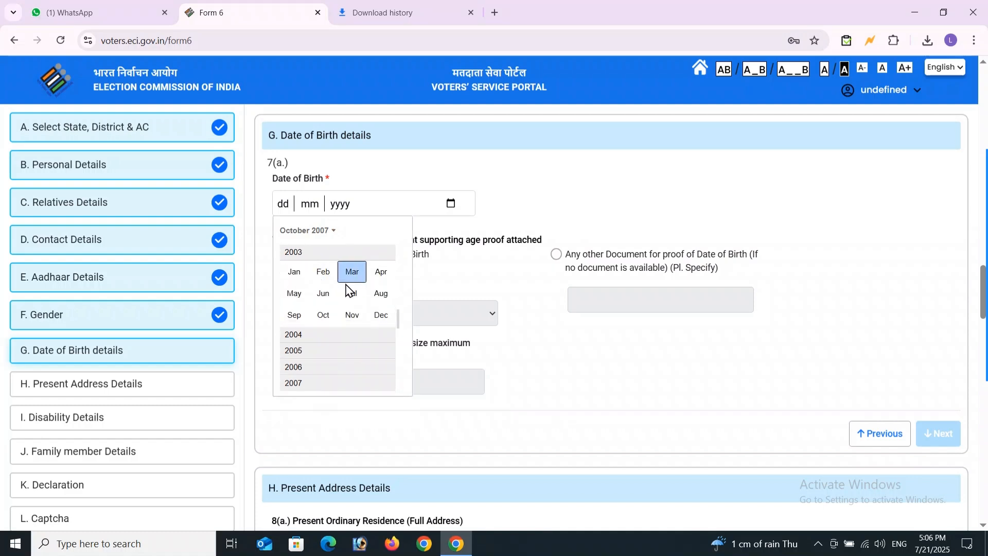
pyautogui.click(304, 320)
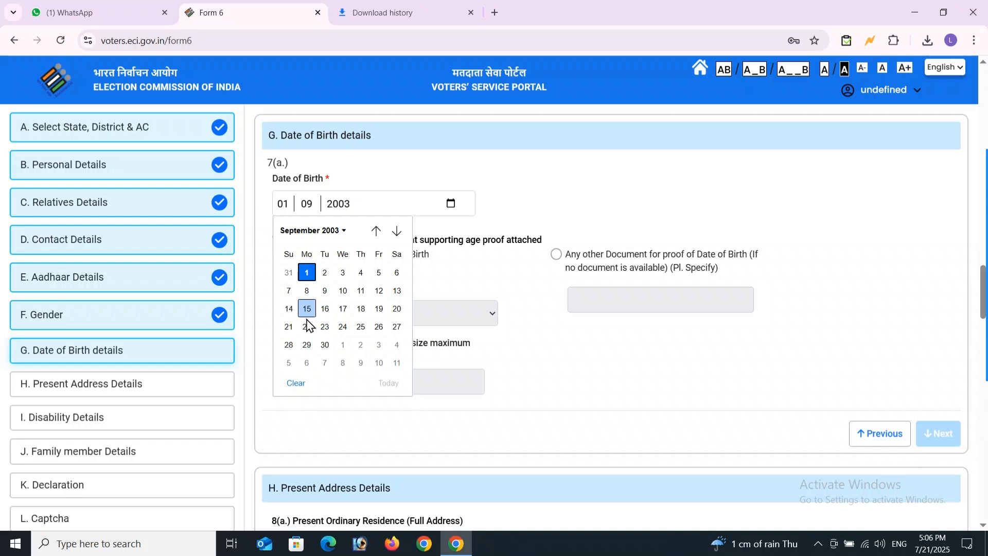
pyautogui.click(308, 310)
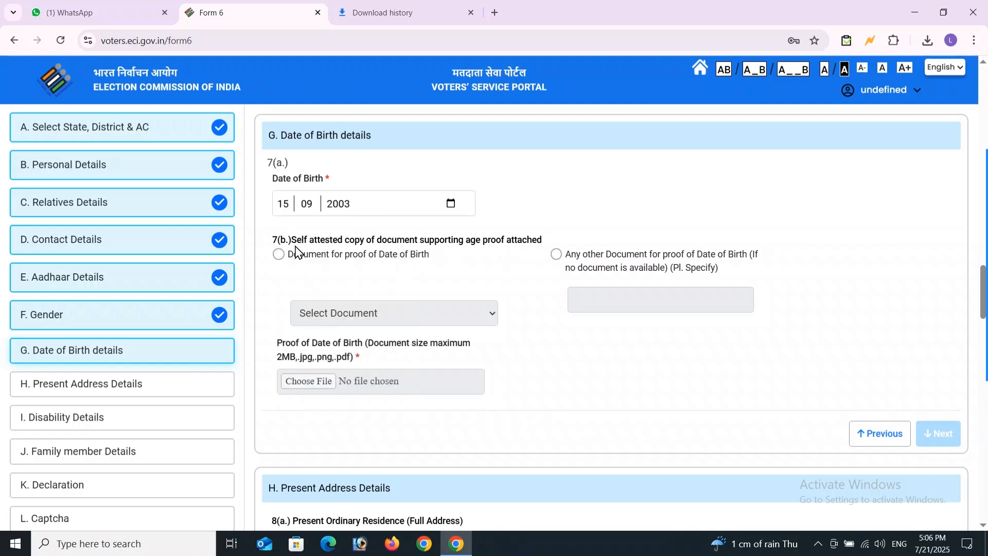
# Choose Document for proof of Date of Birth, select Pan Card, and upload the applicant's PAN card image
pyautogui.scroll(-1, 311, 242)
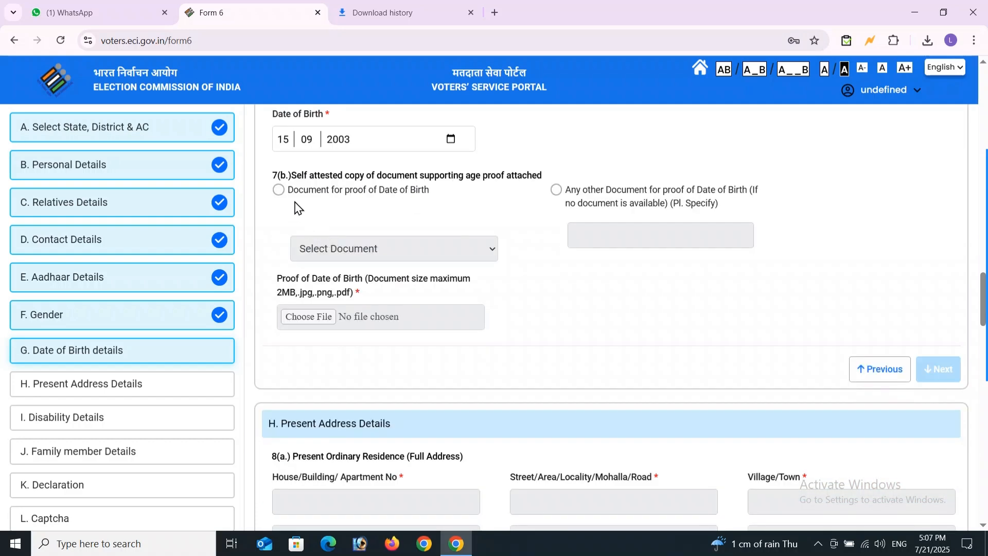
pyautogui.click(279, 189)
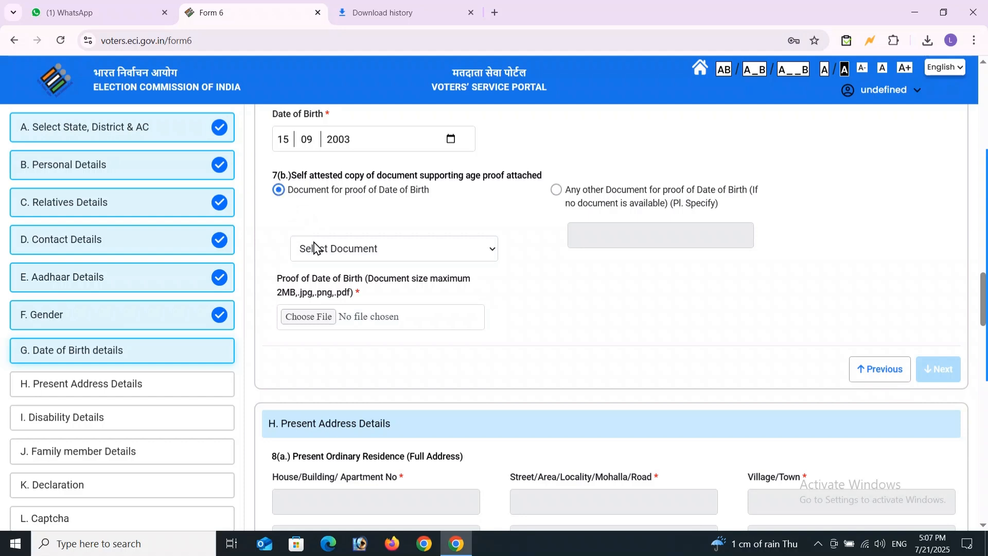
pyautogui.click(350, 251)
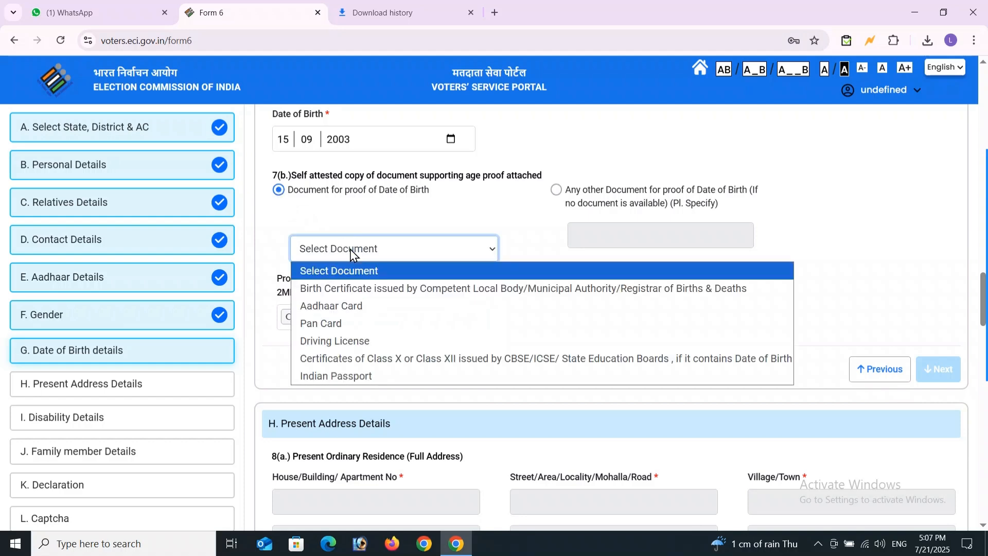
pyautogui.click(334, 325)
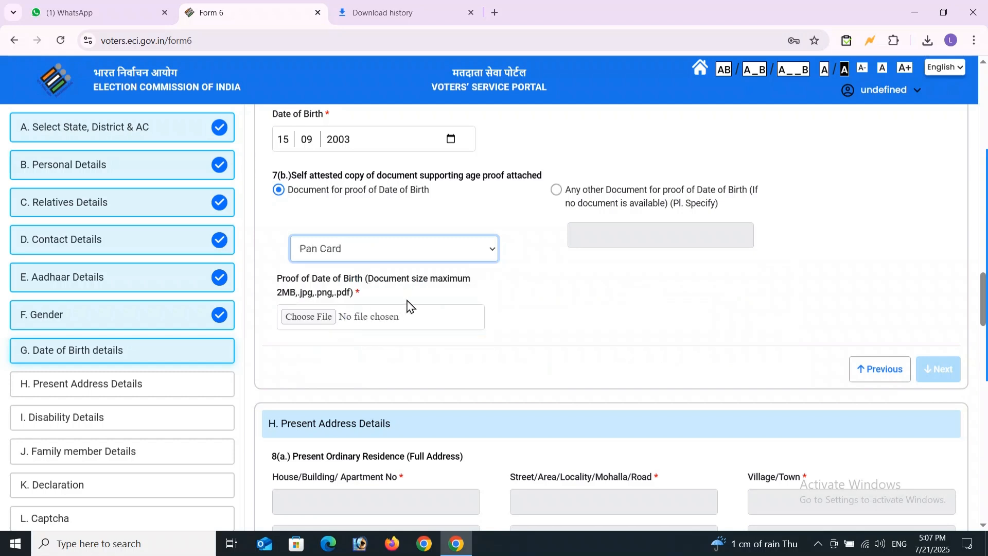
pyautogui.click(318, 317)
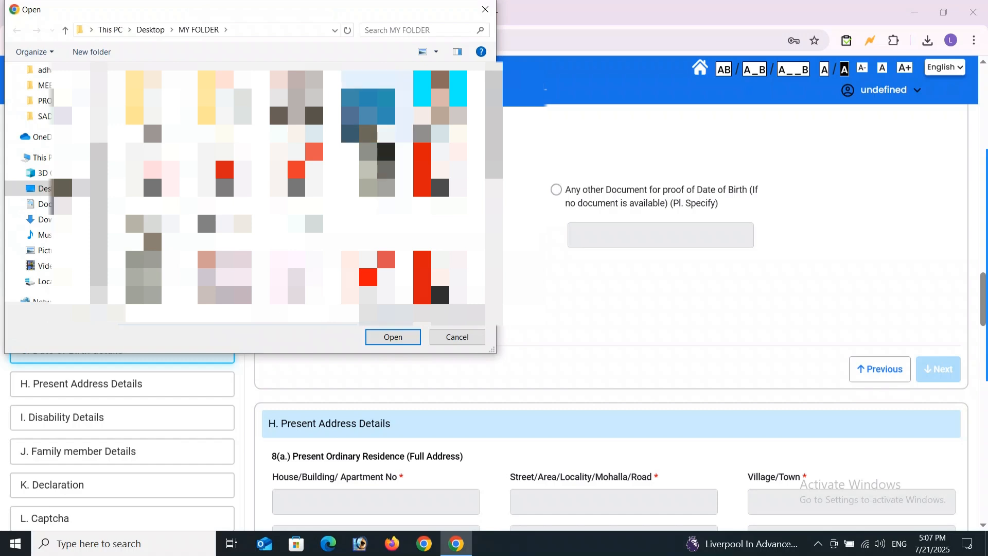
pyautogui.click(395, 339)
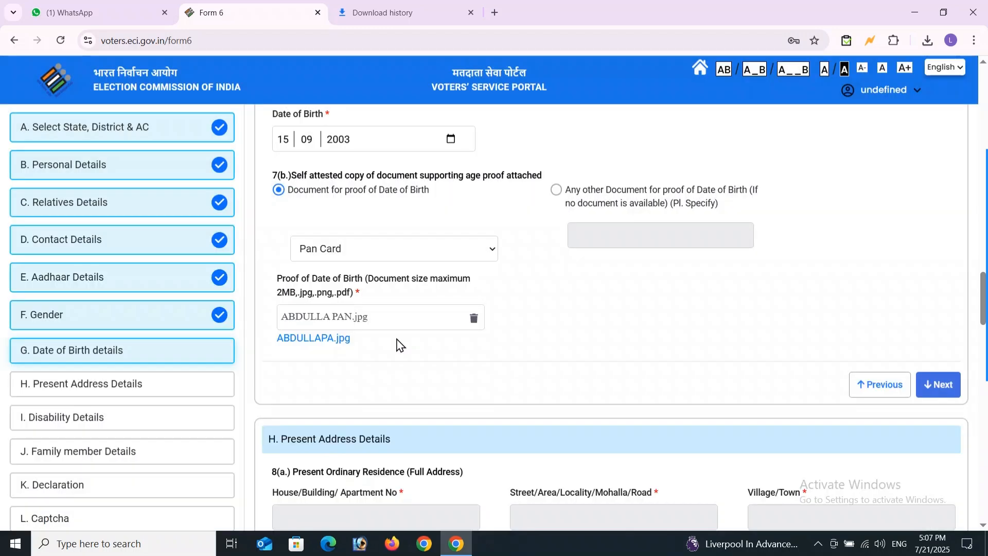
pyautogui.moveTo(961, 270)
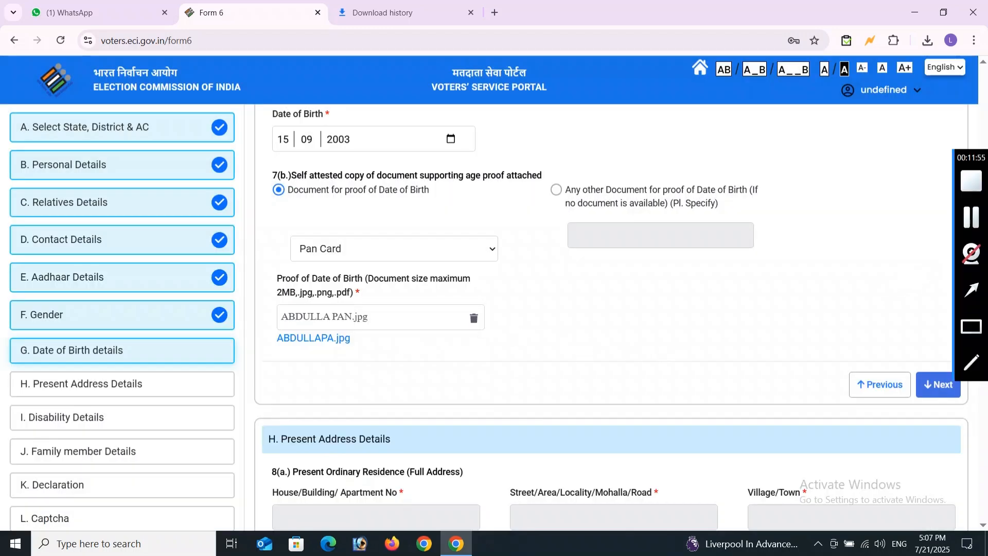
pyautogui.click(971, 325)
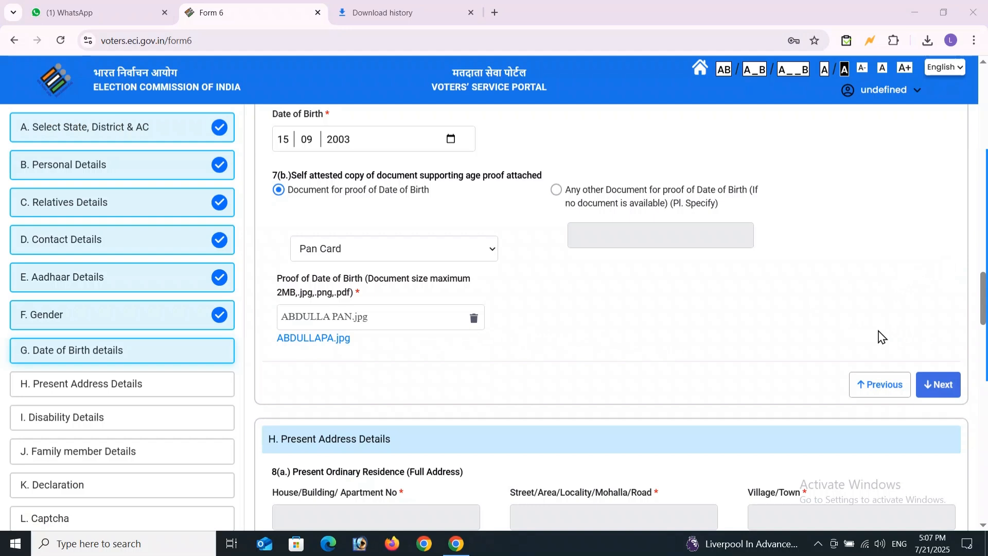
pyautogui.moveTo(825, 338); pyautogui.dragTo(953, 426)
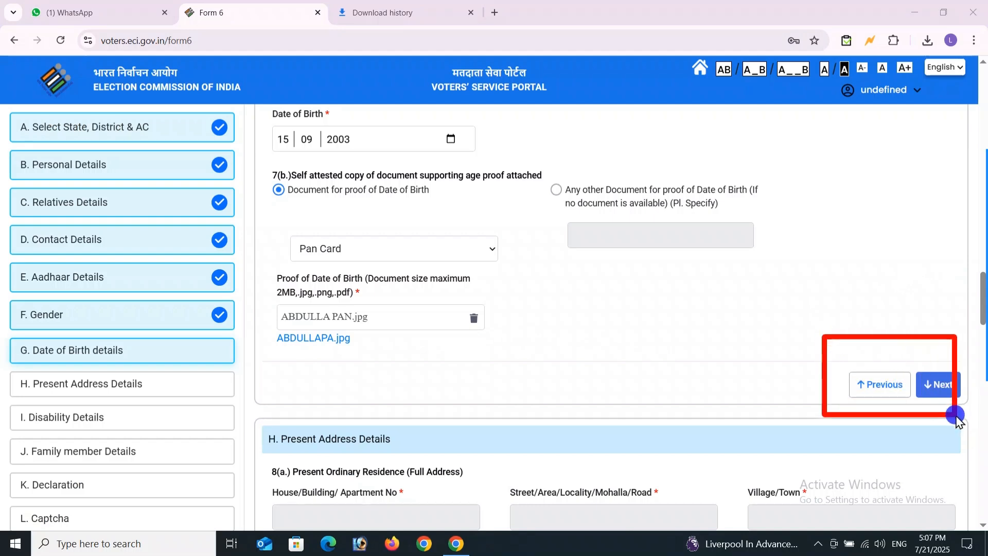
# Proceed to Present Address Details and fill in the applicant's house, building or apartment entry
pyautogui.click(943, 386)
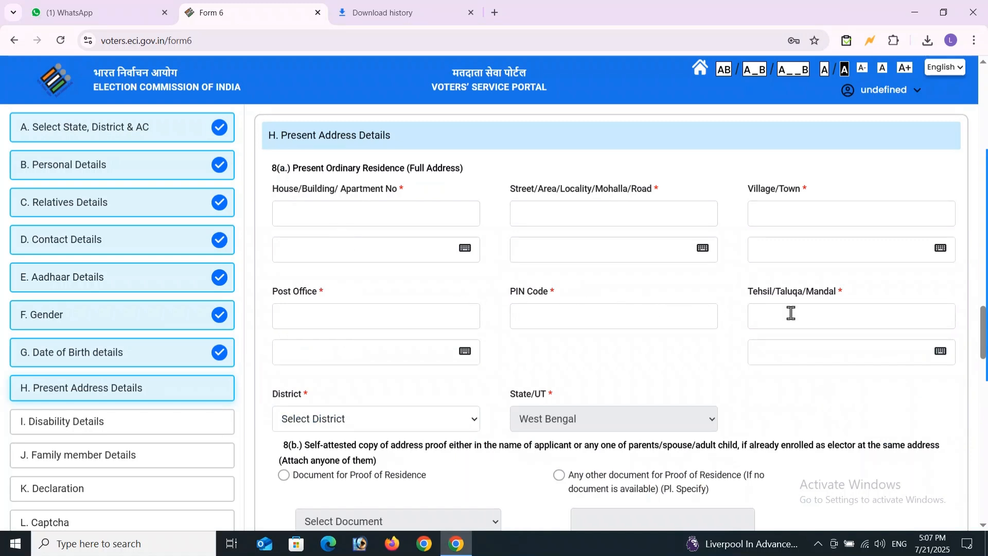
pyautogui.click(390, 211)
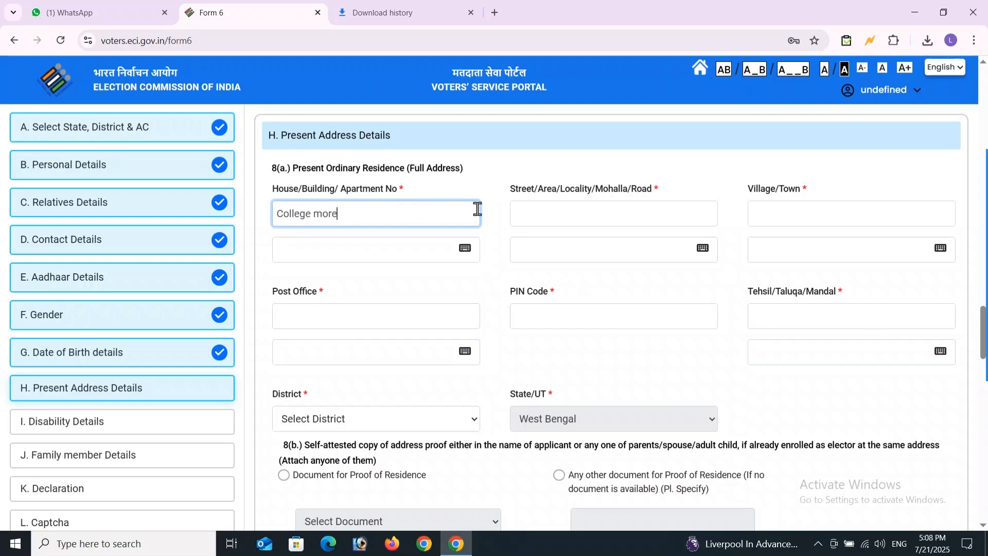
pyautogui.press('Tab')
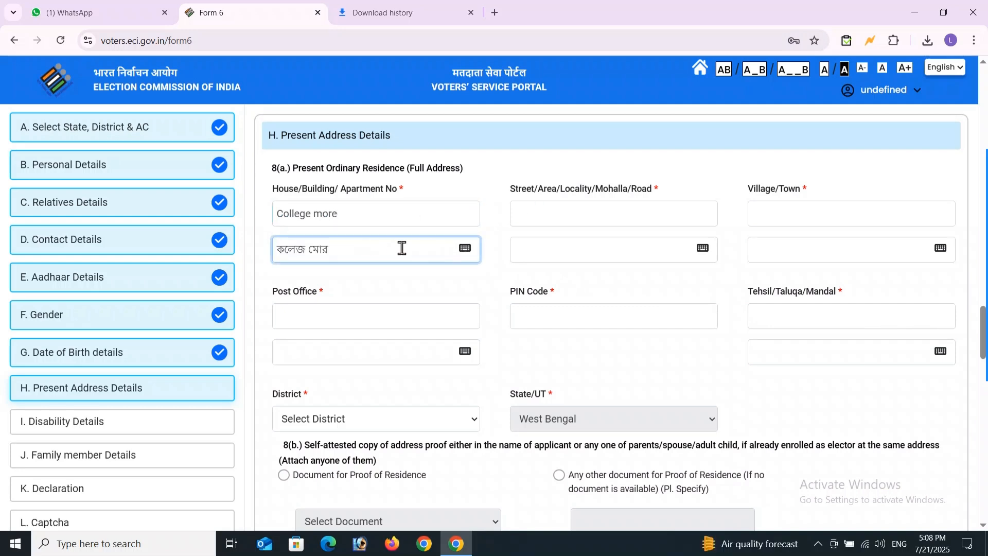
# Fill in the street or locality and the village or town of the applicant's present address
pyautogui.click(553, 214)
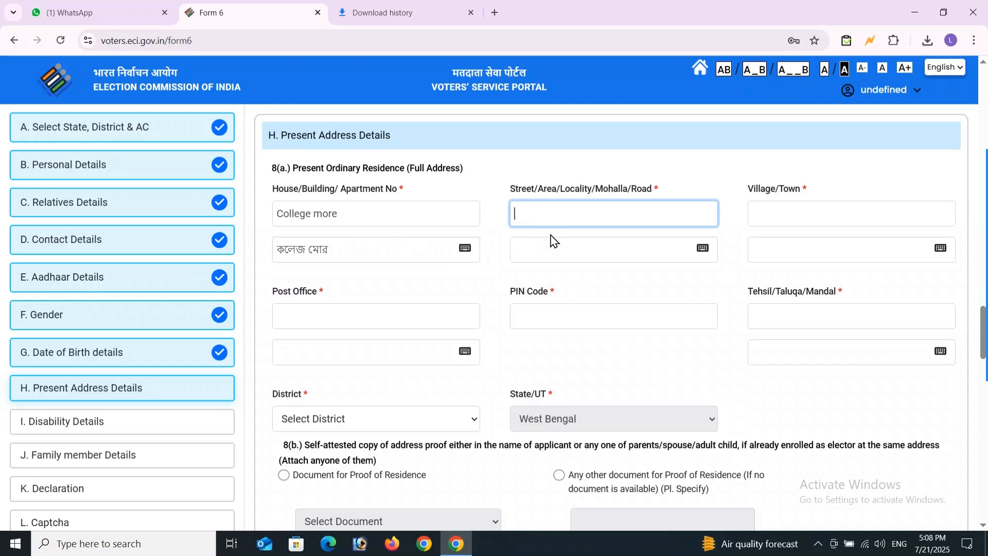
pyautogui.write('sultanganj')
pyautogui.click(553, 241)
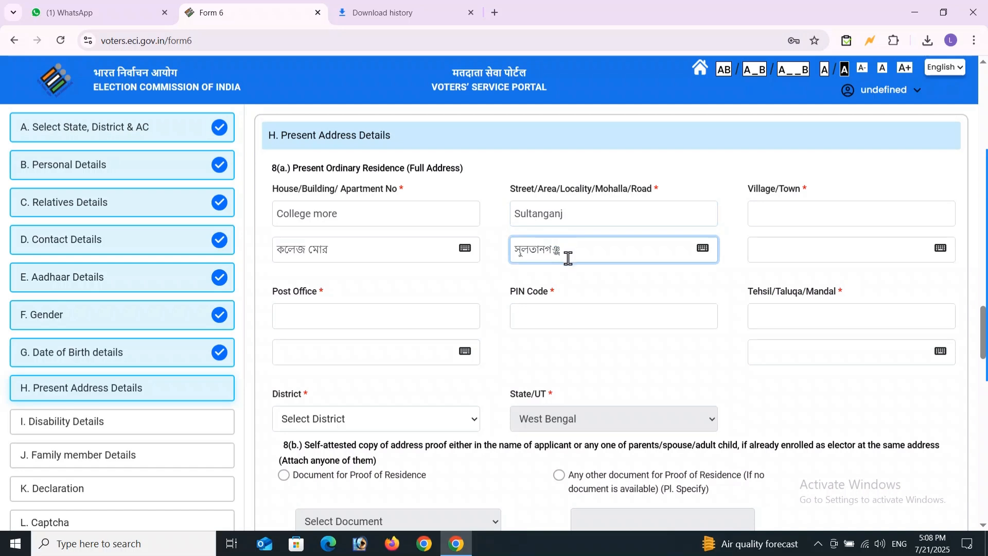
pyautogui.click(770, 212)
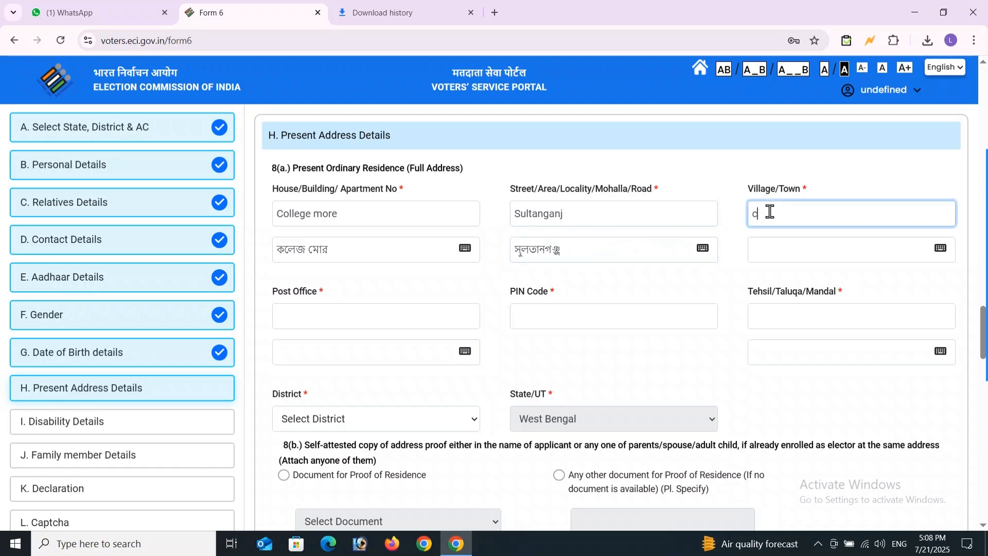
pyautogui.write('college')
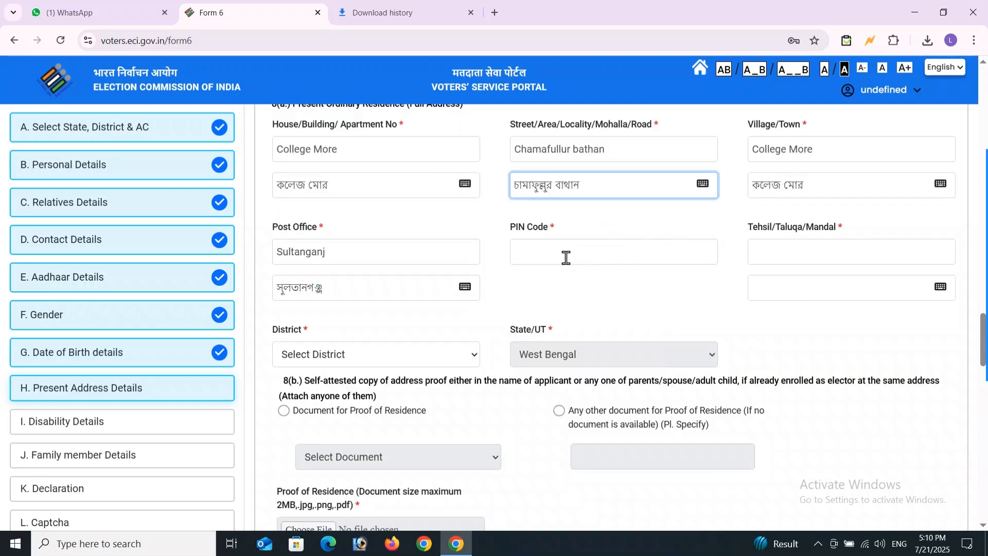
# Enter the postal PIN code and the tehsil of the applicant's present address
pyautogui.click(566, 258)
pyautogui.write('7')
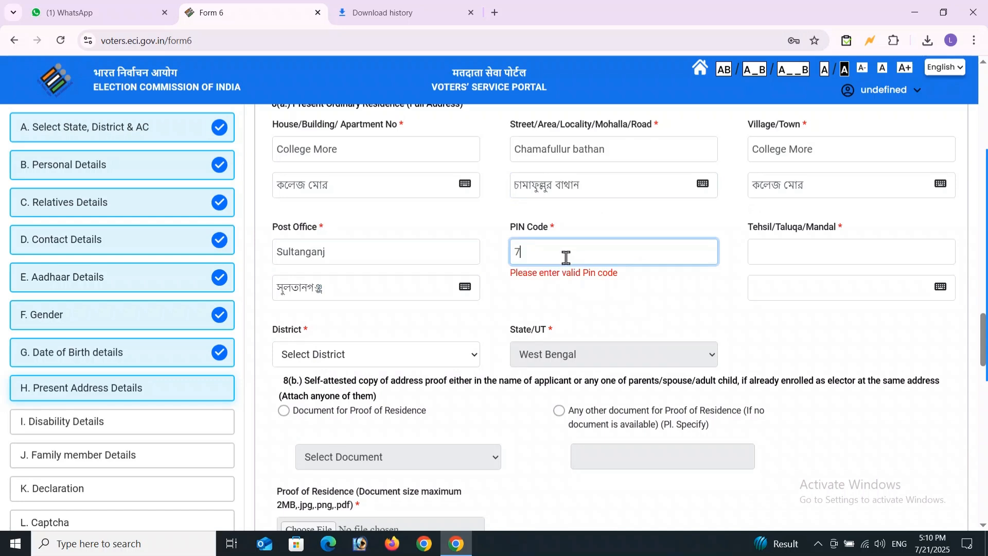
pyautogui.write('32201')
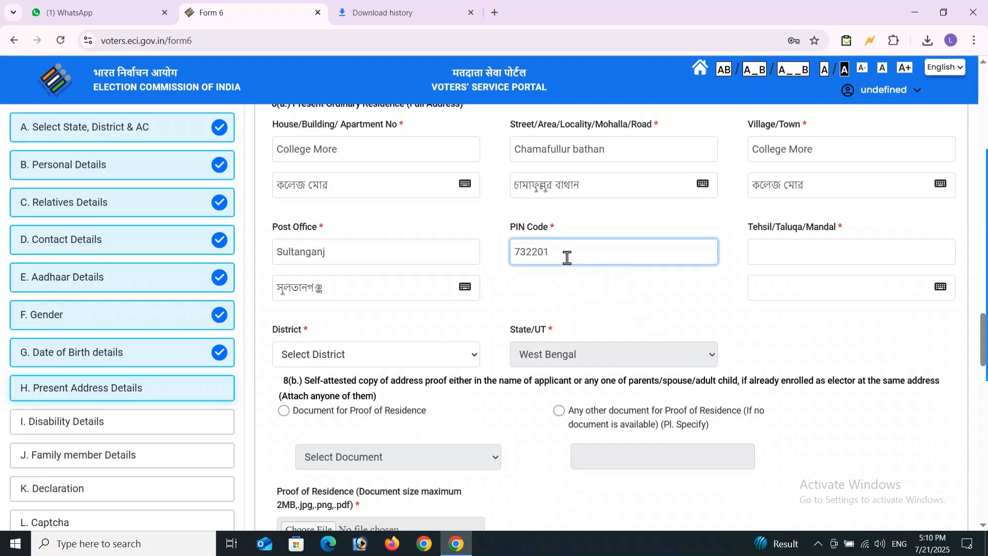
pyautogui.click(780, 254)
pyautogui.write('se')
pyautogui.press('BackSpace')
pyautogui.write('Sekh')
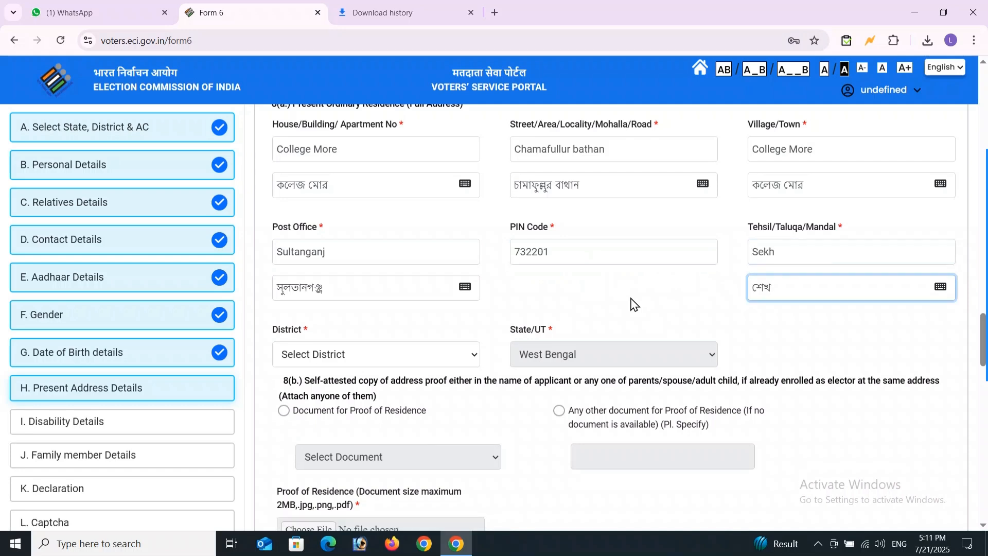
pyautogui.click(596, 302)
# Select the applicant's district for the present address
pyautogui.scroll(-2, 626, 299)
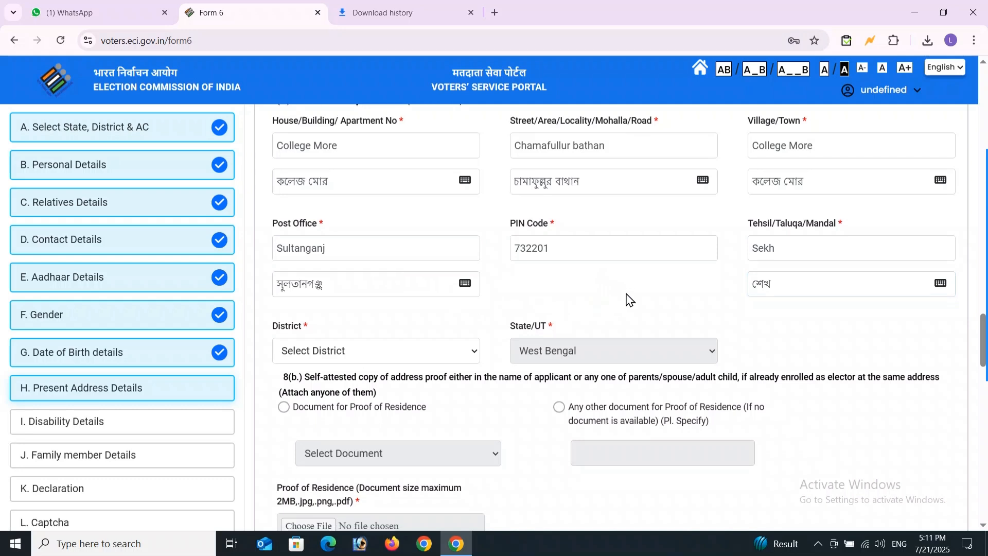
pyautogui.scroll(-1, 626, 299)
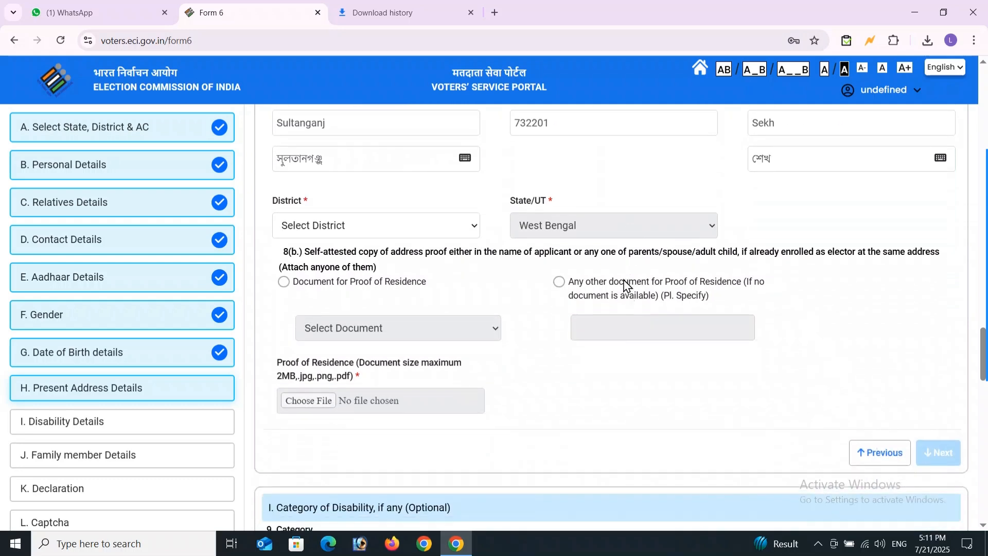
pyautogui.click(364, 228)
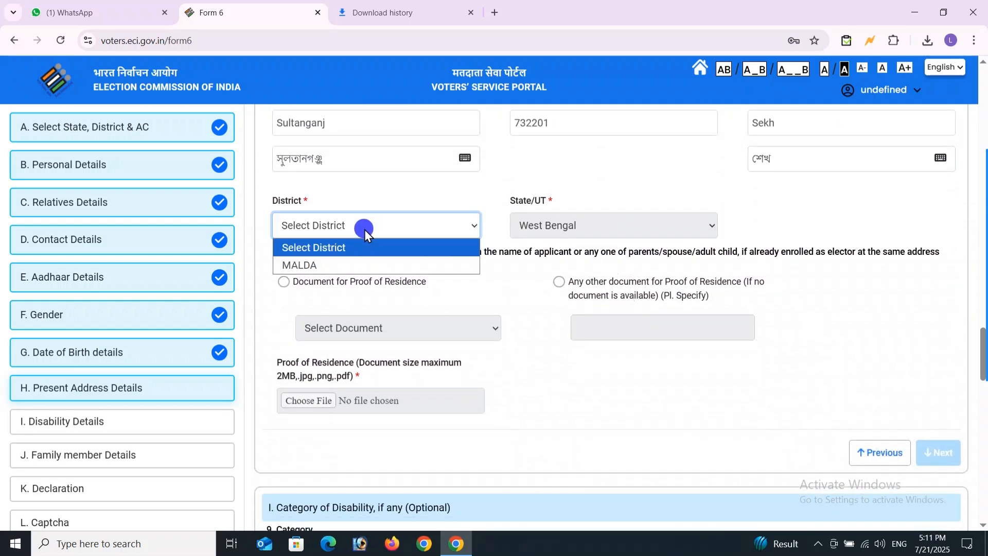
pyautogui.click(318, 265)
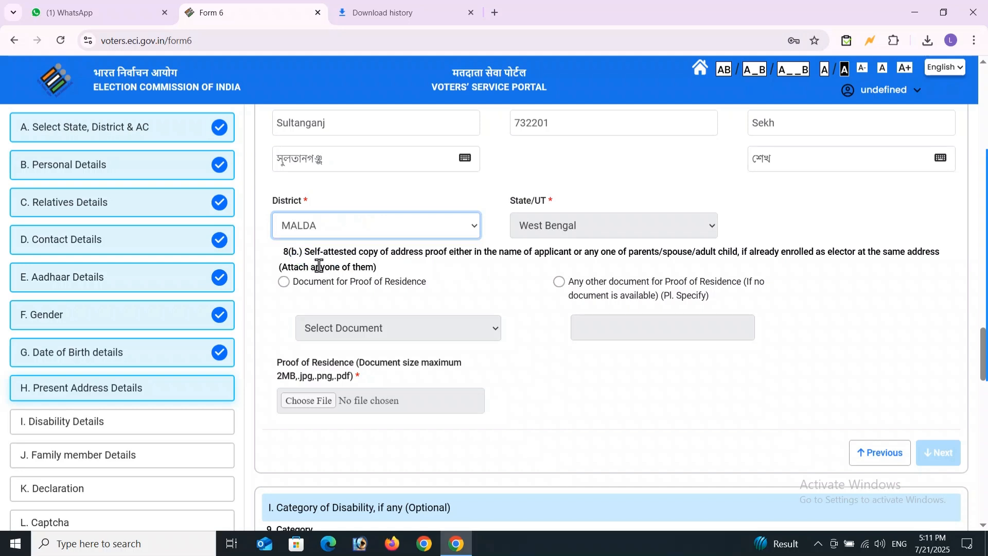
# Choose Aadhaar Card as the document for proof of residence in the present address section
pyautogui.scroll(1, 582, 249)
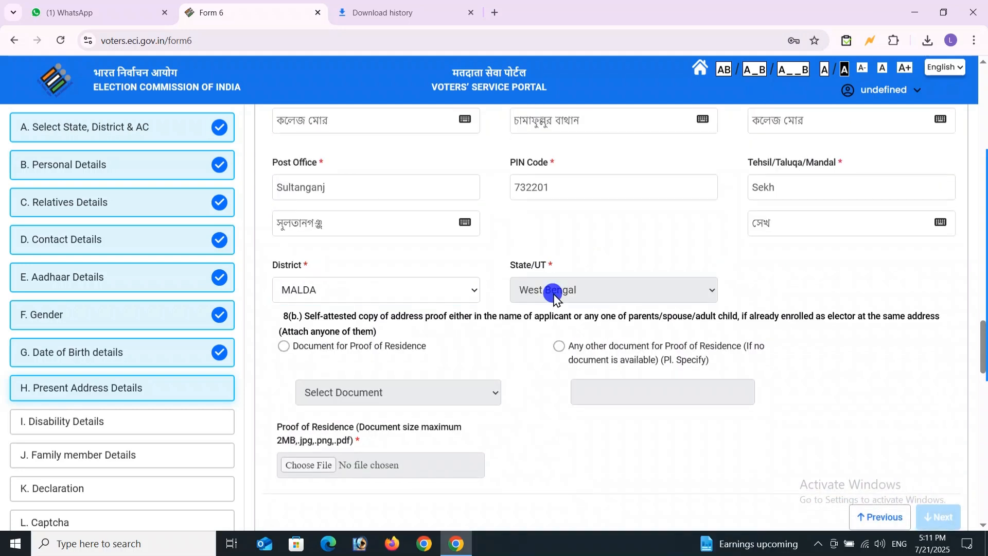
pyautogui.scroll(-1, 596, 282)
pyautogui.scroll(-1, 586, 282)
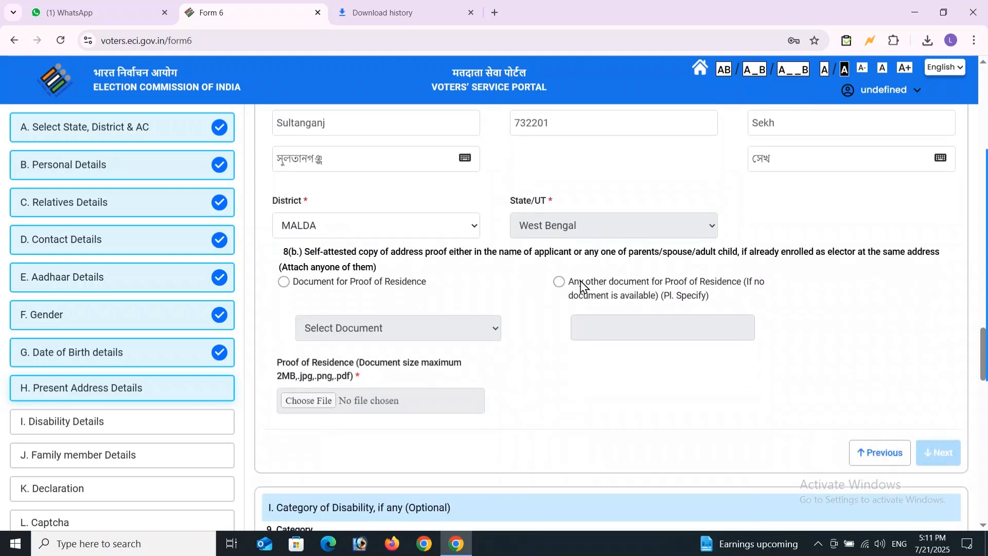
pyautogui.scroll(-1, 578, 278)
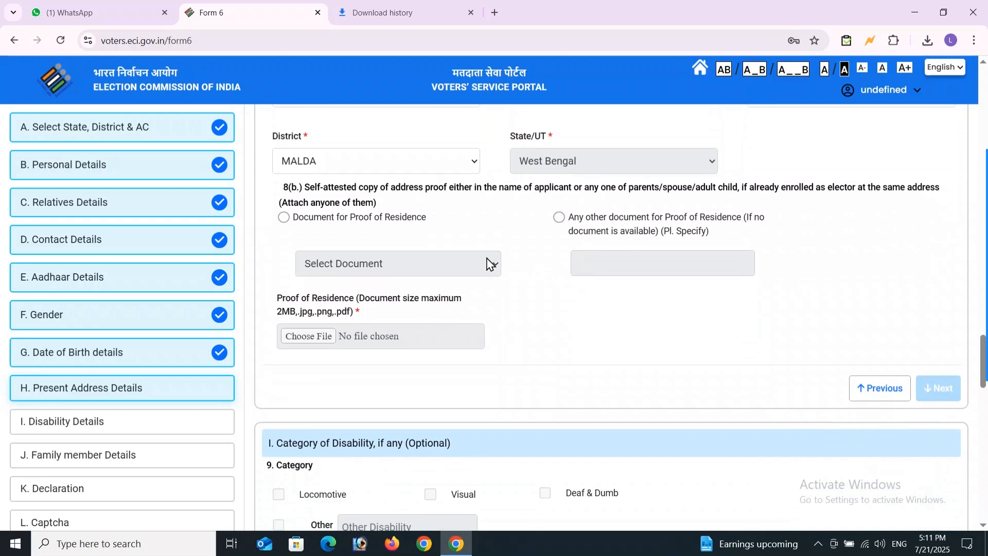
pyautogui.click(284, 218)
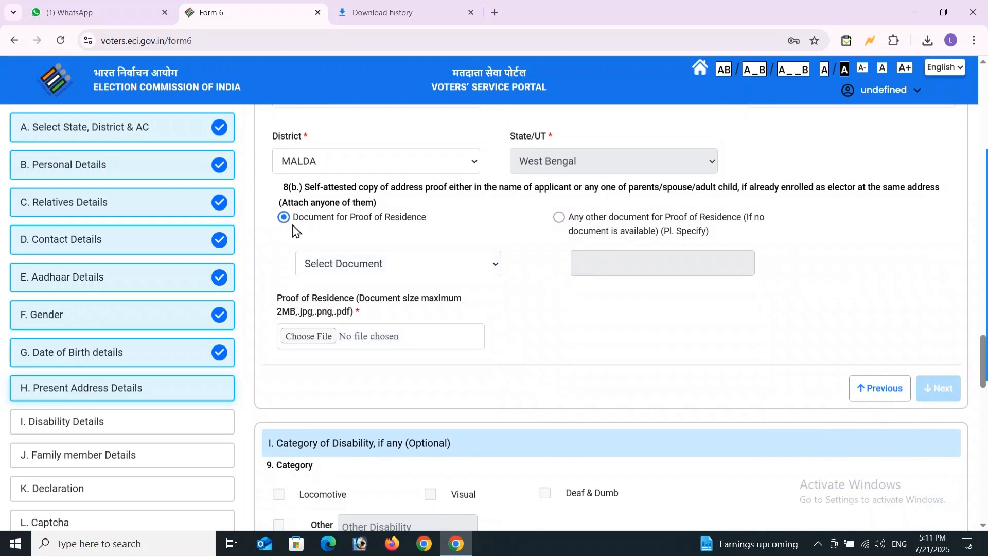
pyautogui.click(331, 266)
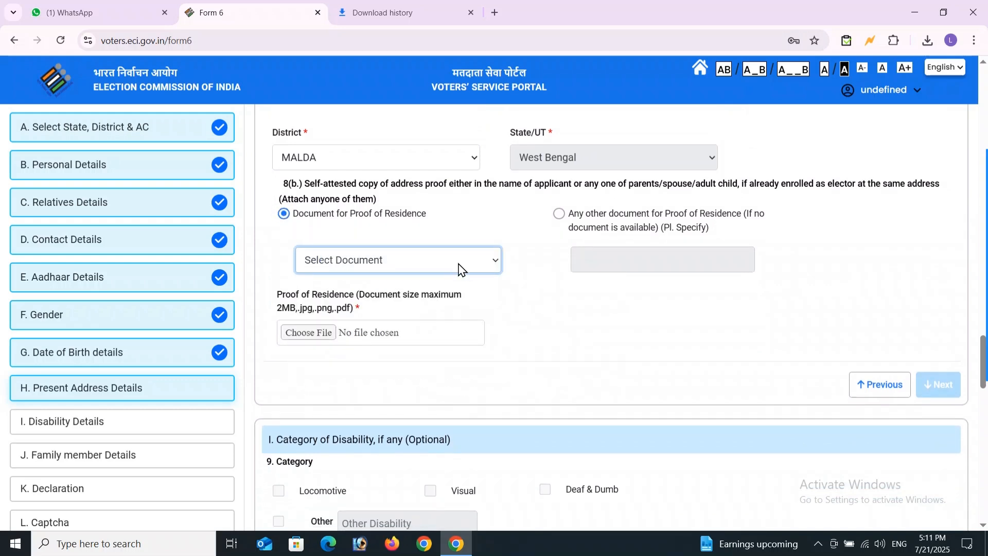
pyautogui.scroll(-1, 459, 272)
pyautogui.click(384, 202)
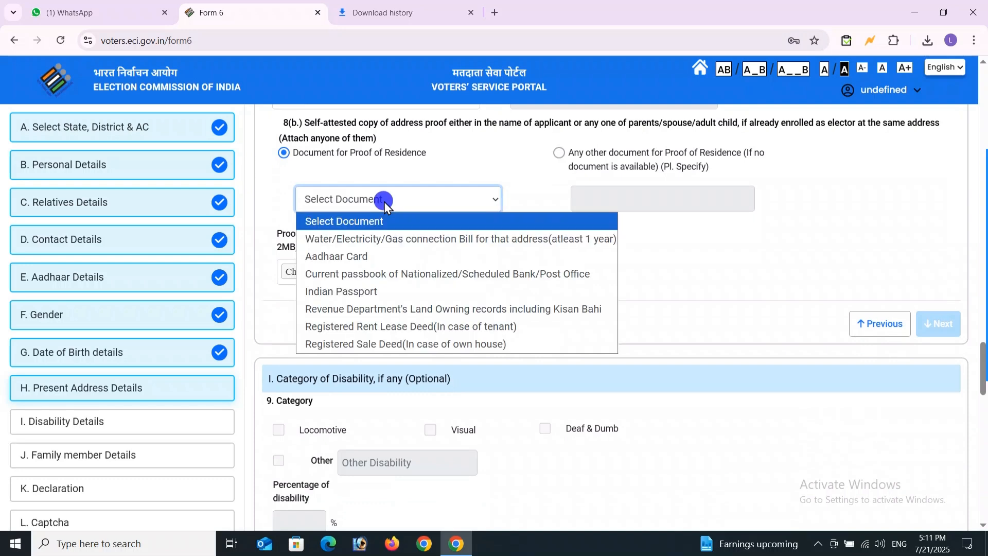
pyautogui.click(368, 257)
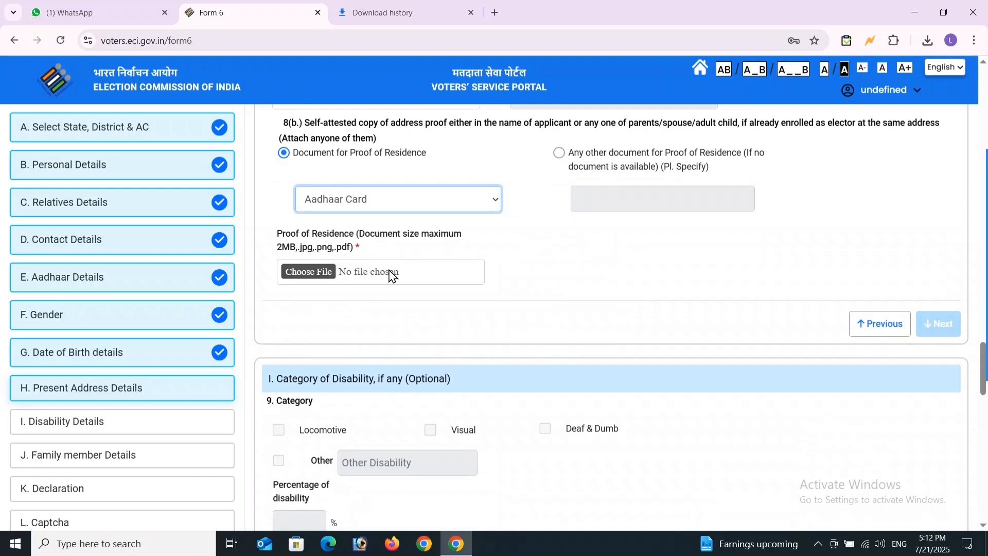
# Upload the applicant's Aadhaar image as the proof of residence and proceed to Disability Details
pyautogui.click(308, 273)
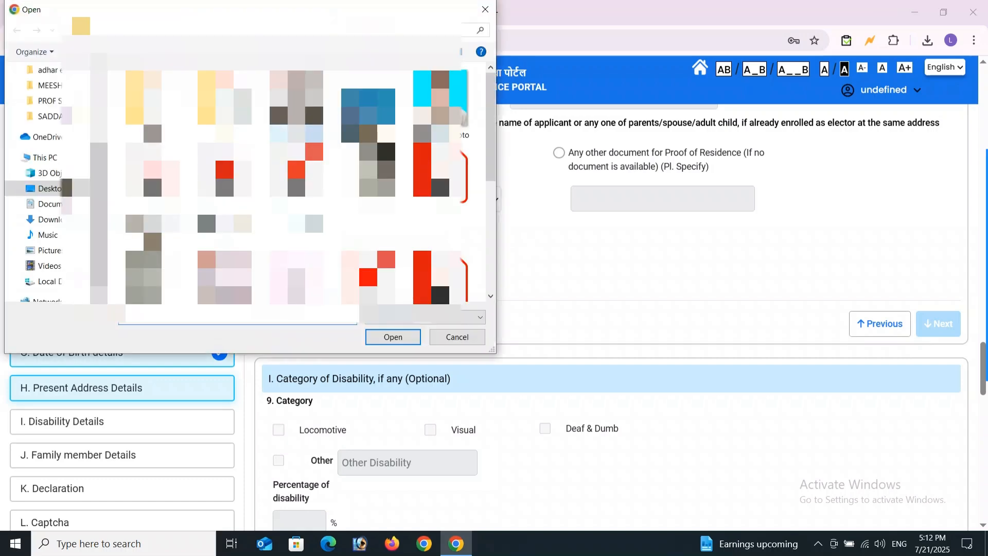
pyautogui.click(296, 116)
pyautogui.click(387, 339)
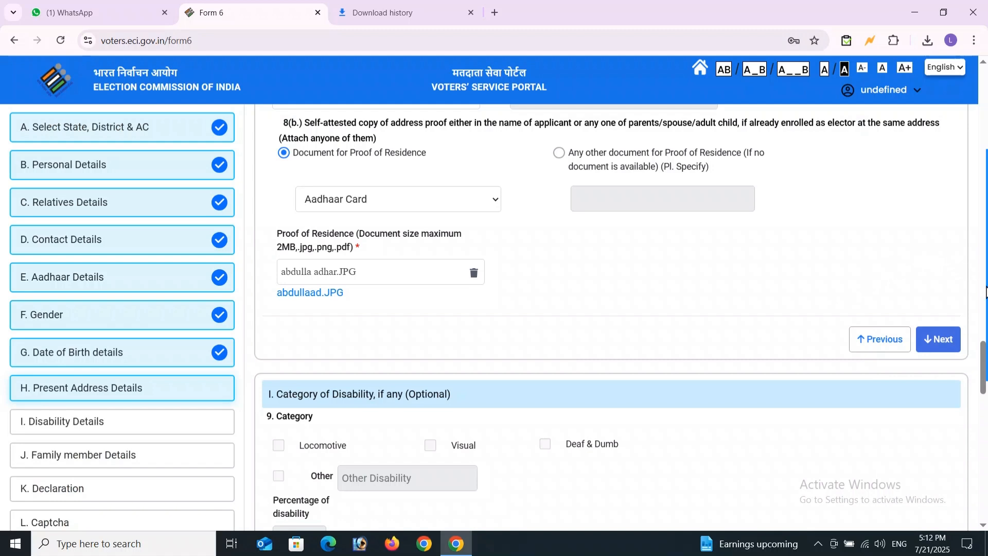
pyautogui.moveTo(985, 288)
pyautogui.click(967, 327)
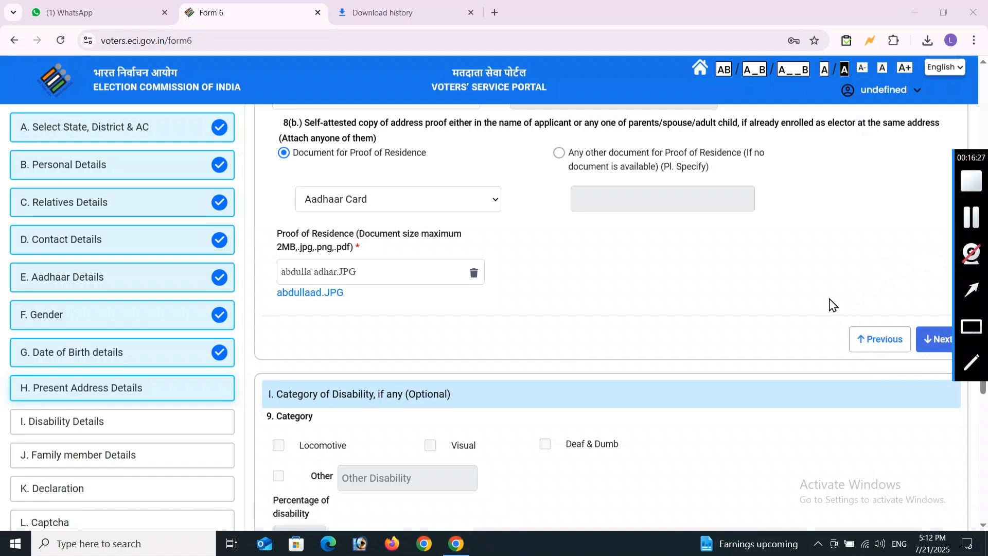
pyautogui.moveTo(822, 292)
pyautogui.mouseDown()
pyautogui.moveTo(885, 337)
pyautogui.moveTo(960, 367)
pyautogui.mouseUp()
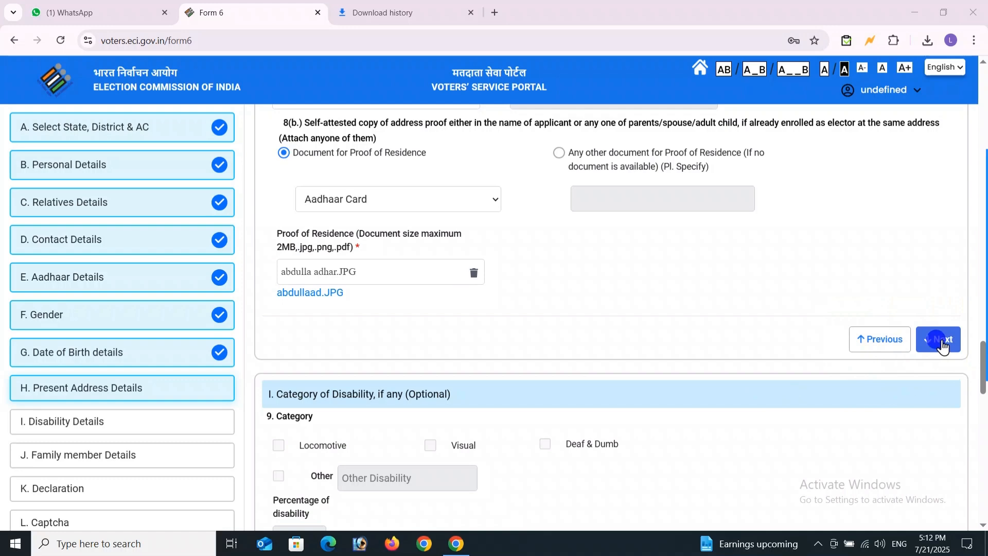
pyautogui.click(937, 339)
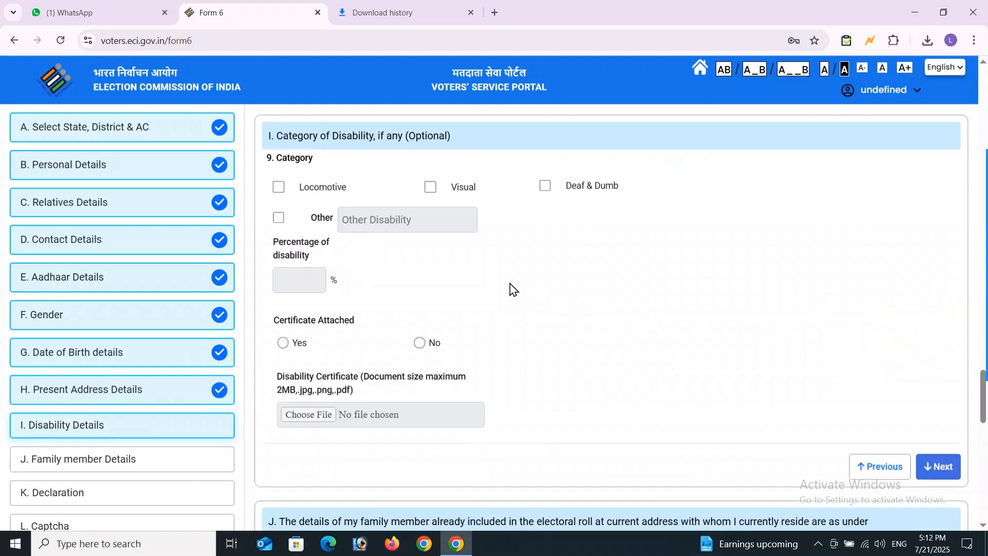
# Leave the optional disability category blank and proceed to Family member Details
pyautogui.scroll(-3, 452, 278)
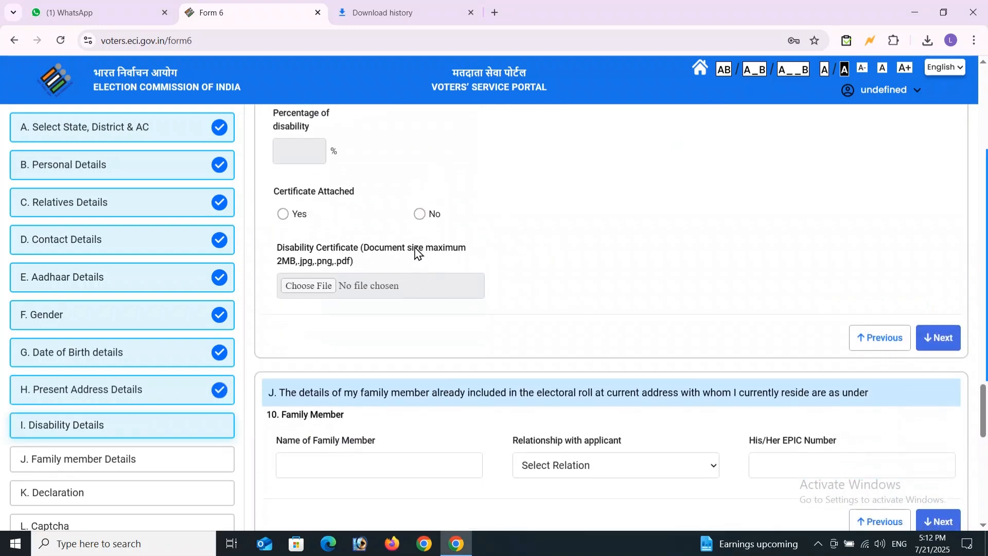
pyautogui.scroll(-1, 571, 256)
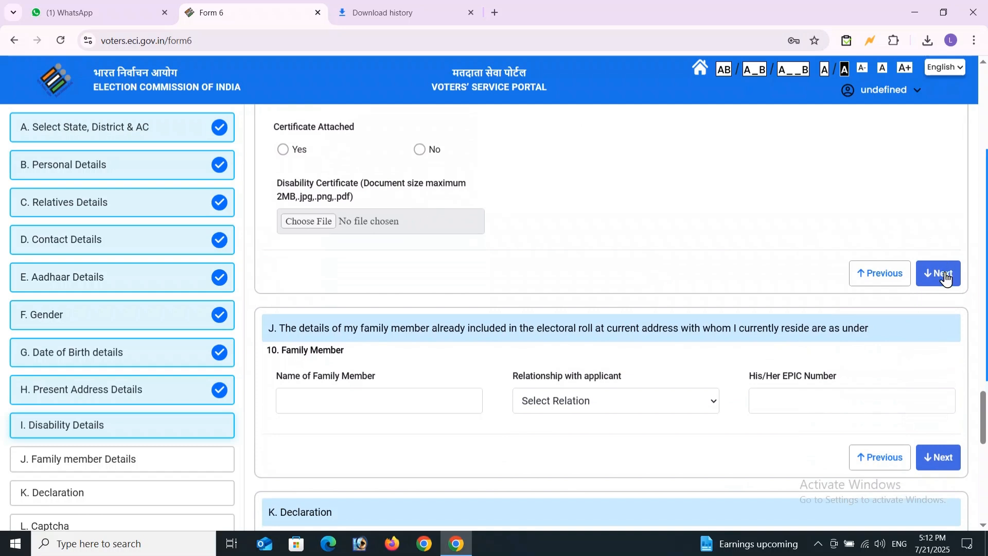
pyautogui.moveTo(986, 288)
pyautogui.click(974, 325)
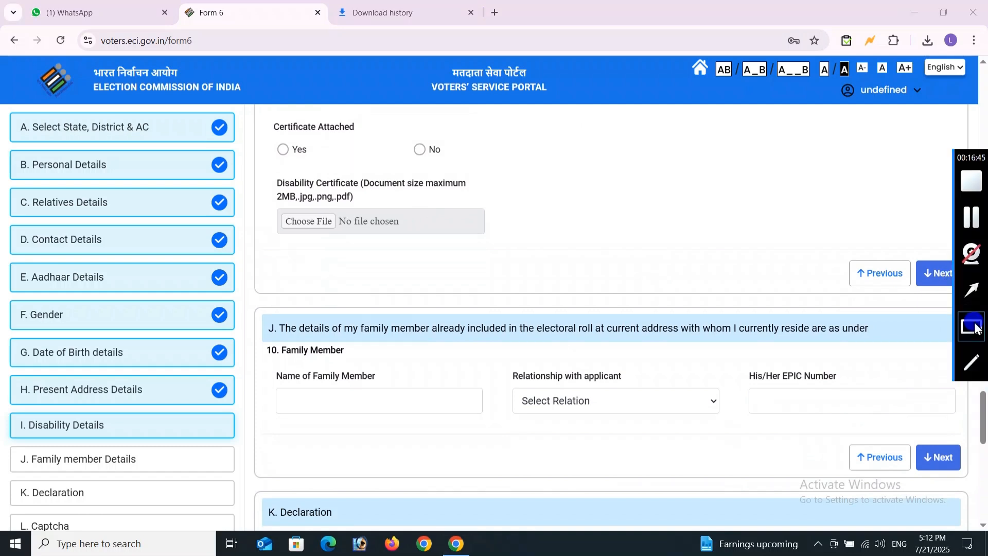
pyautogui.moveTo(847, 245); pyautogui.dragTo(972, 308)
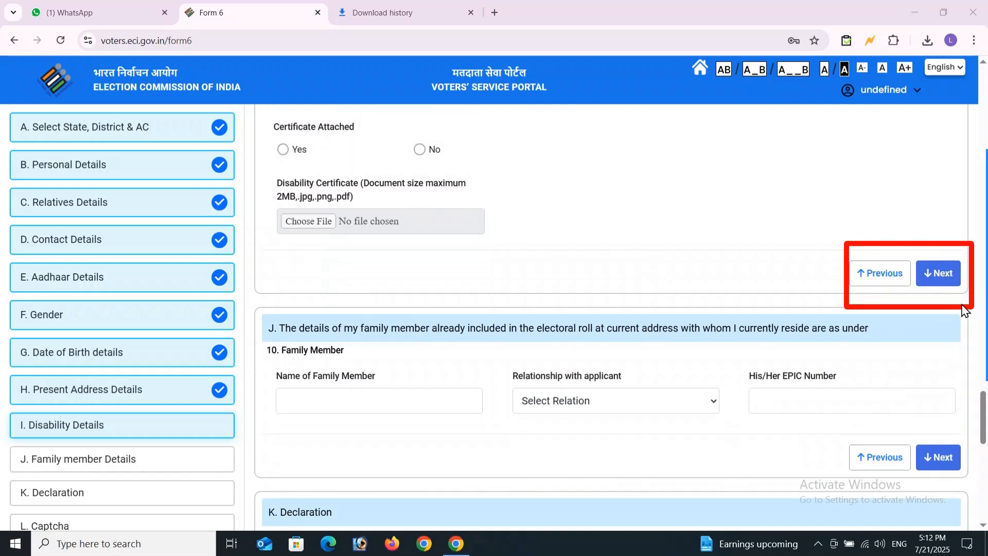
pyautogui.click(939, 278)
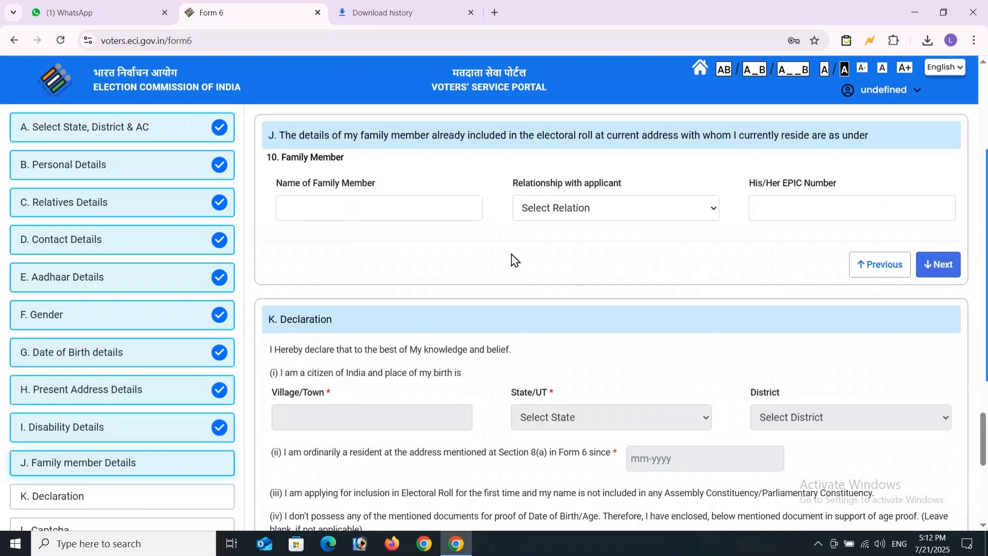
# Enter the family member's name and set the relationship with the applicant to Mother
pyautogui.click(389, 213)
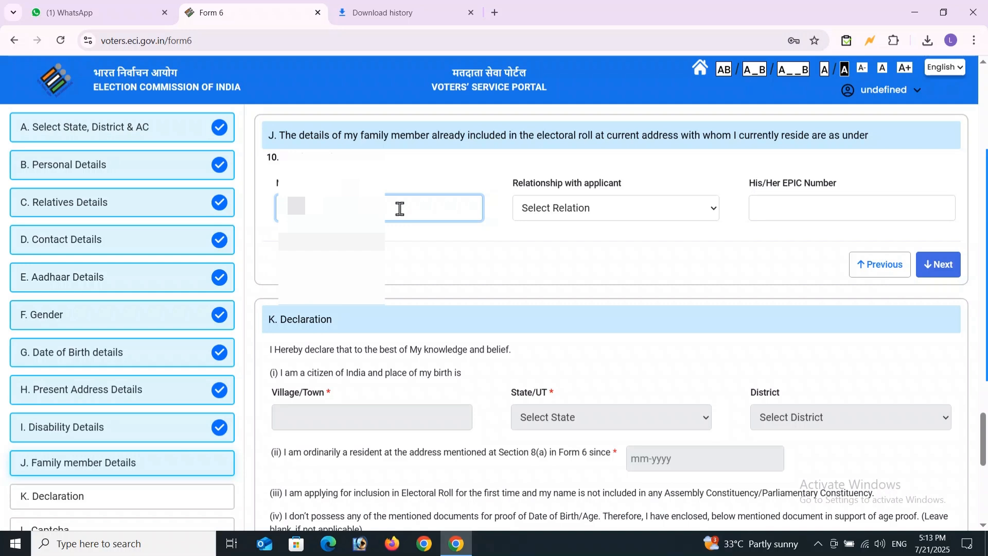
pyautogui.write('??')
pyautogui.press('Tab')
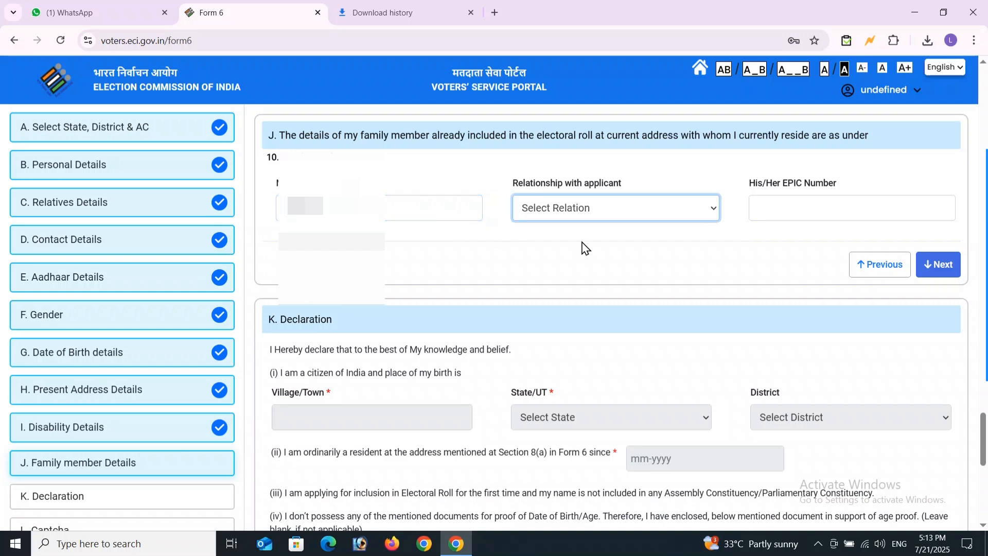
pyautogui.click(596, 211)
pyautogui.click(564, 264)
# Enter the family member's EPIC number and proceed to the Declaration section
pyautogui.click(776, 208)
pyautogui.write('??')
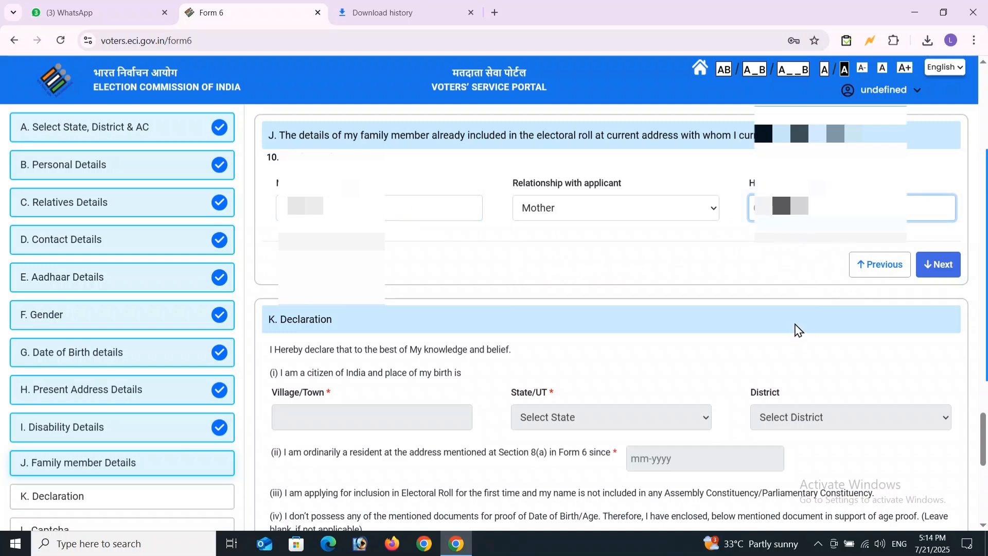
pyautogui.moveTo(817, 235); pyautogui.dragTo(986, 286)
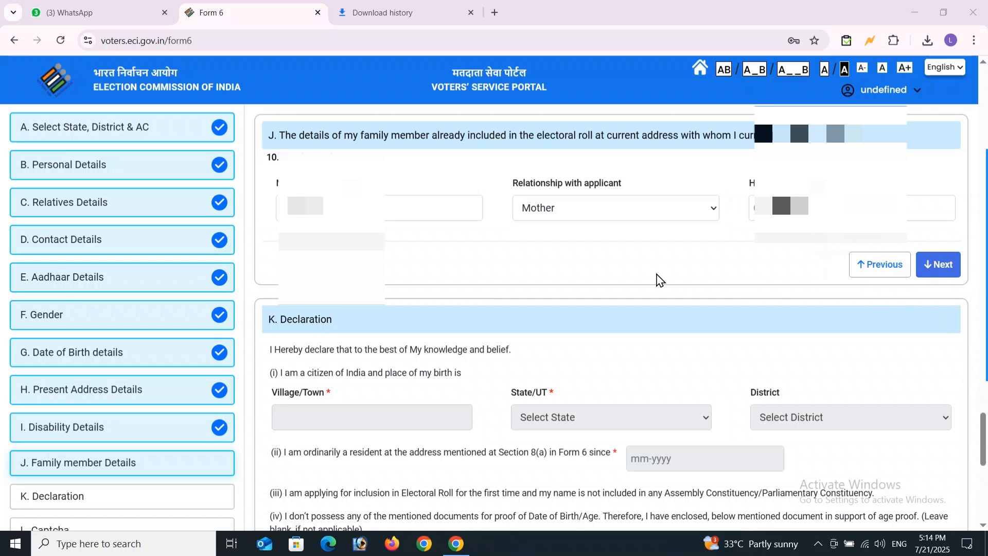
pyautogui.click(937, 271)
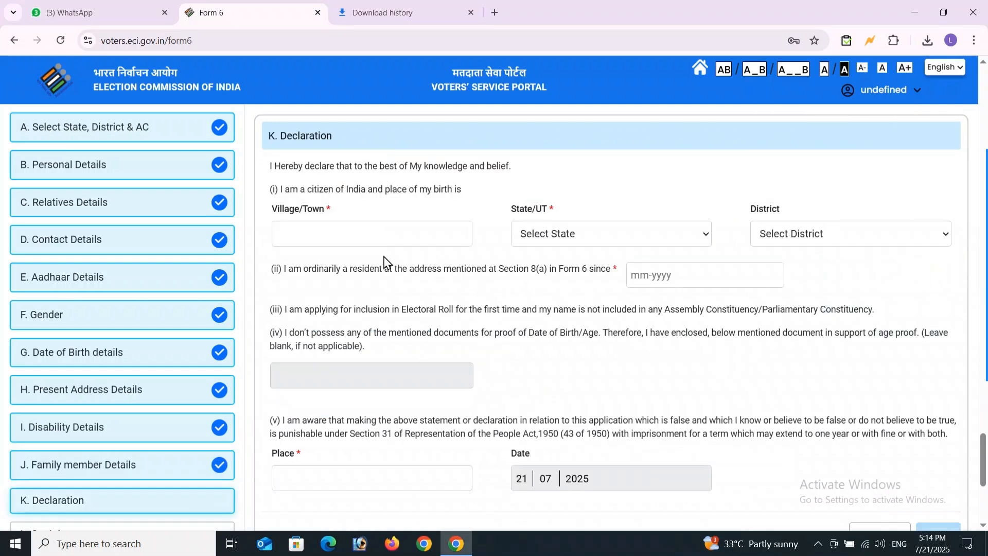
# Declare the place of birth with village or town Kaliachak, state West Bengal and district MALDA
pyautogui.click(352, 233)
pyautogui.write('Kaliachak')
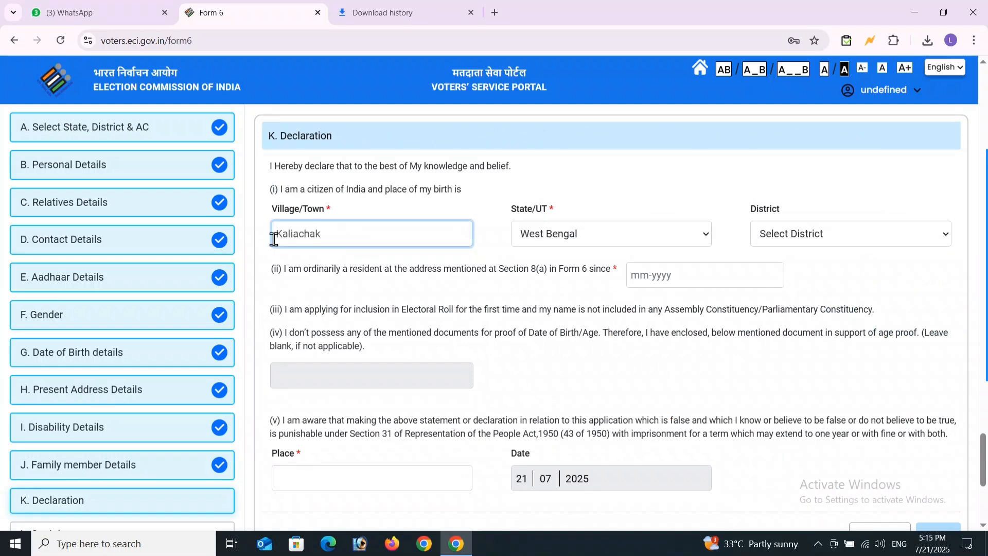
pyautogui.press('Tab')
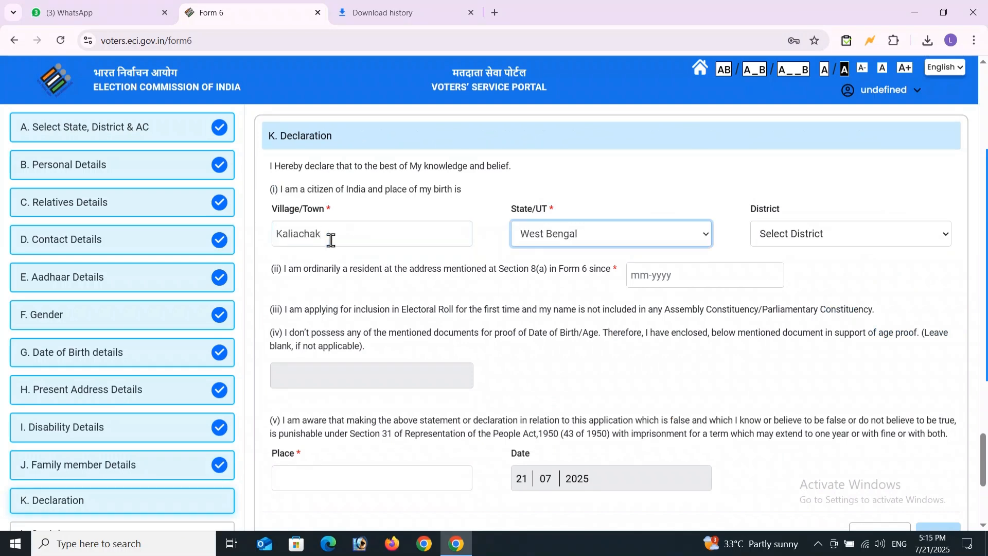
pyautogui.click(560, 234)
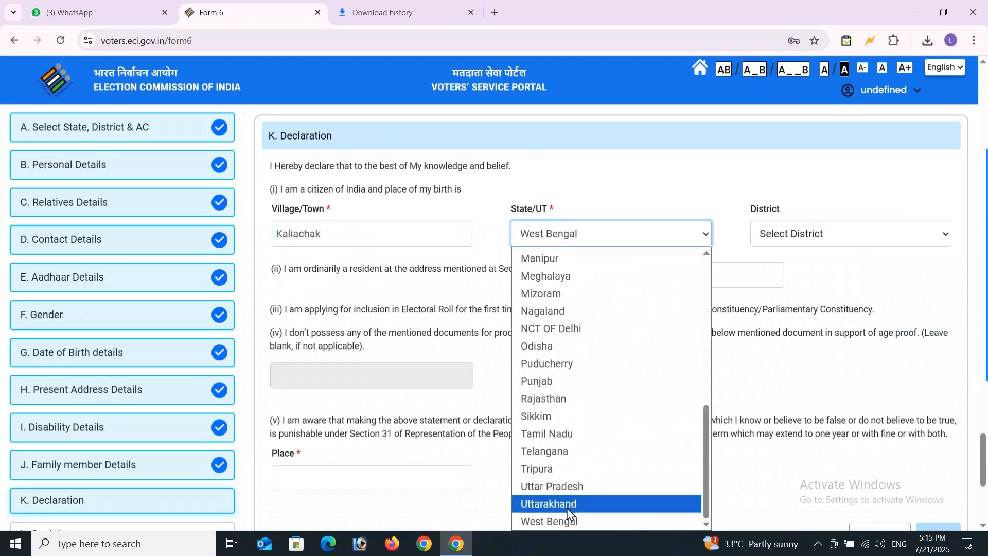
pyautogui.click(551, 520)
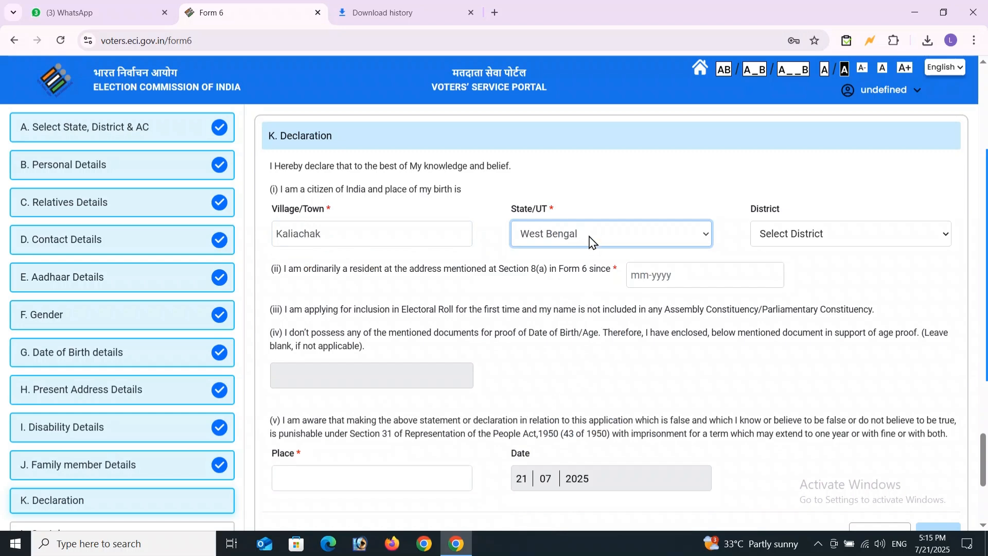
pyautogui.click(807, 236)
pyautogui.press('m')
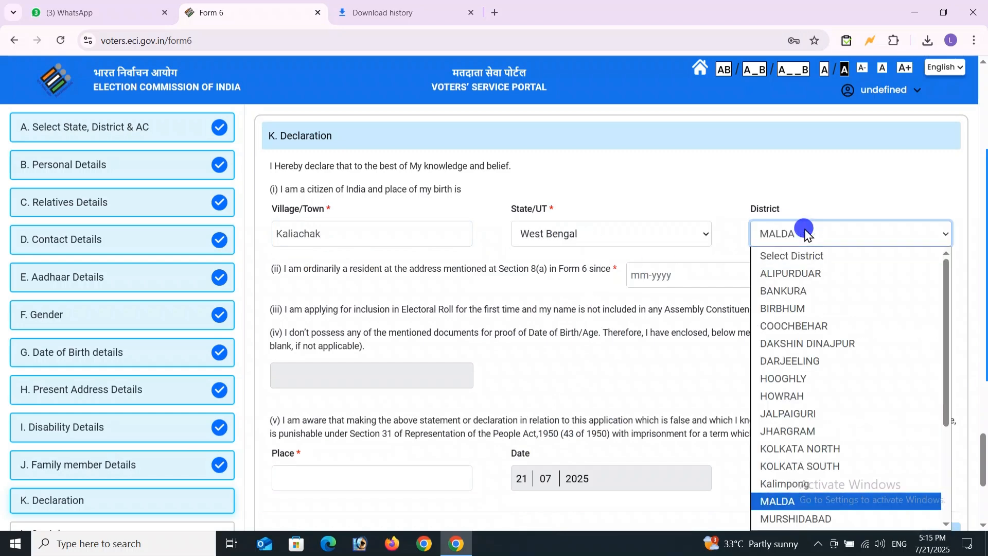
pyautogui.click(806, 234)
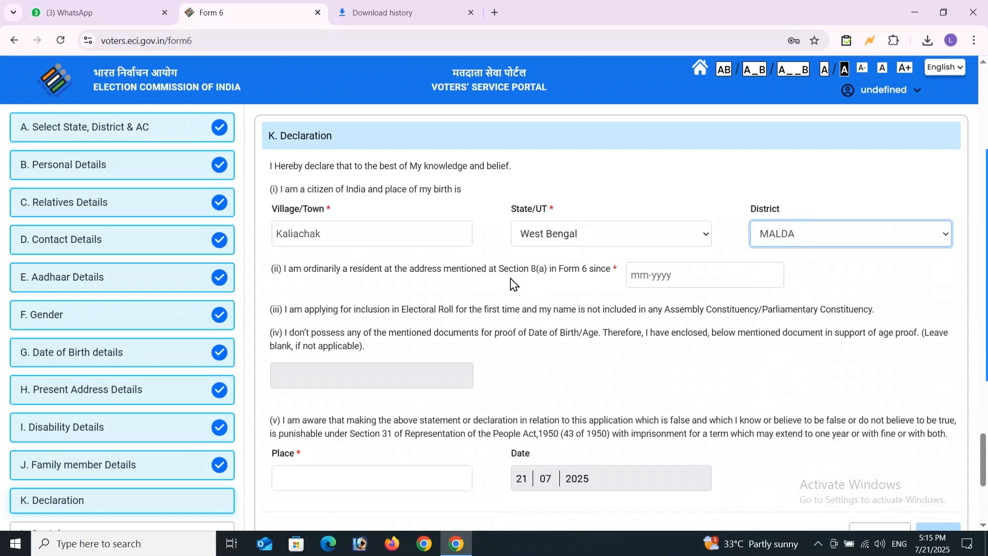
# Set the month since which the applicant has ordinarily lived at the stated address to 09-2003
pyautogui.click(639, 281)
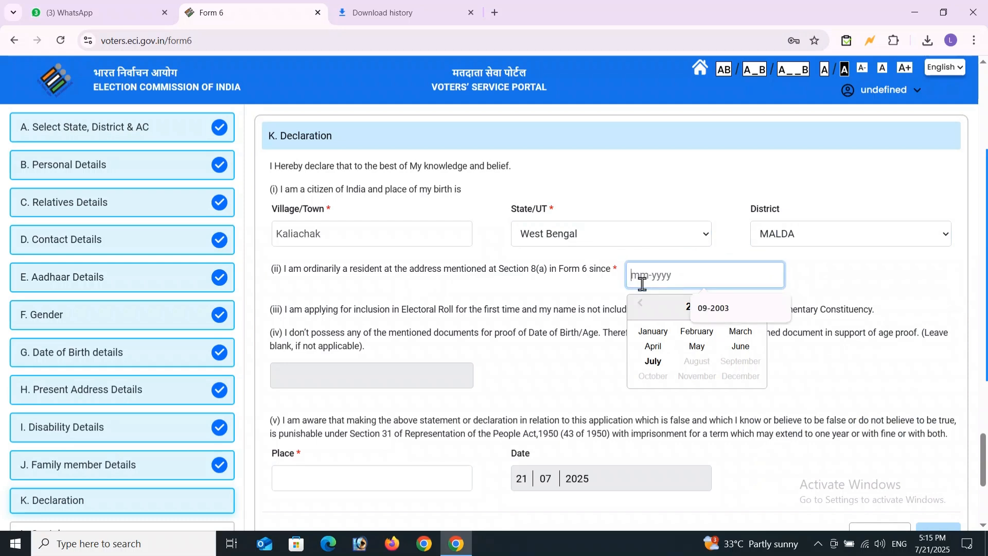
pyautogui.click(703, 306)
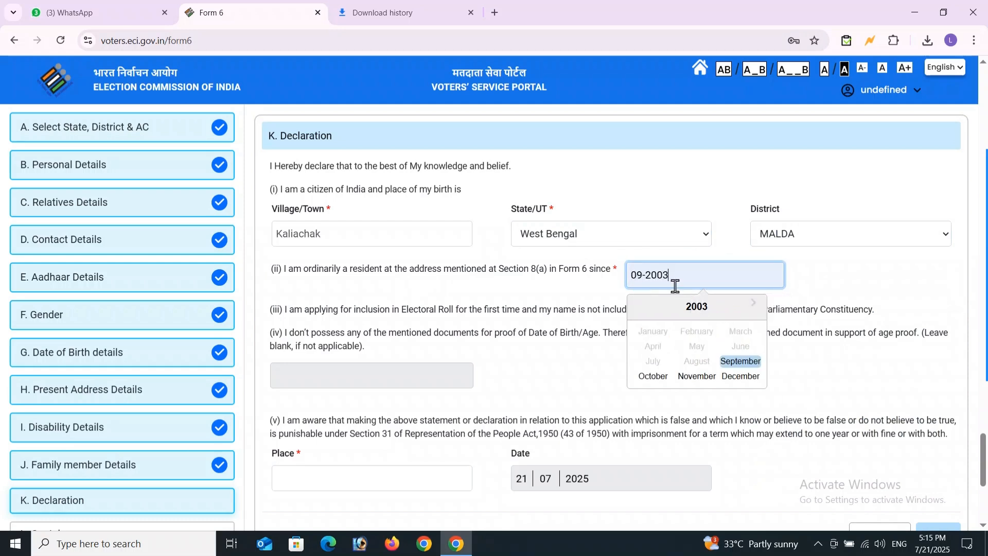
pyautogui.click(747, 362)
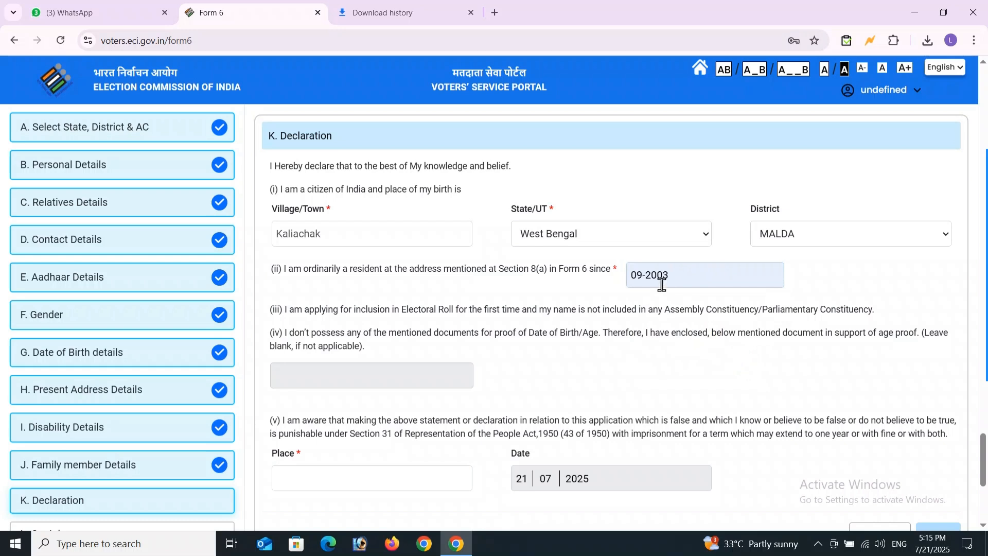
pyautogui.click(629, 263)
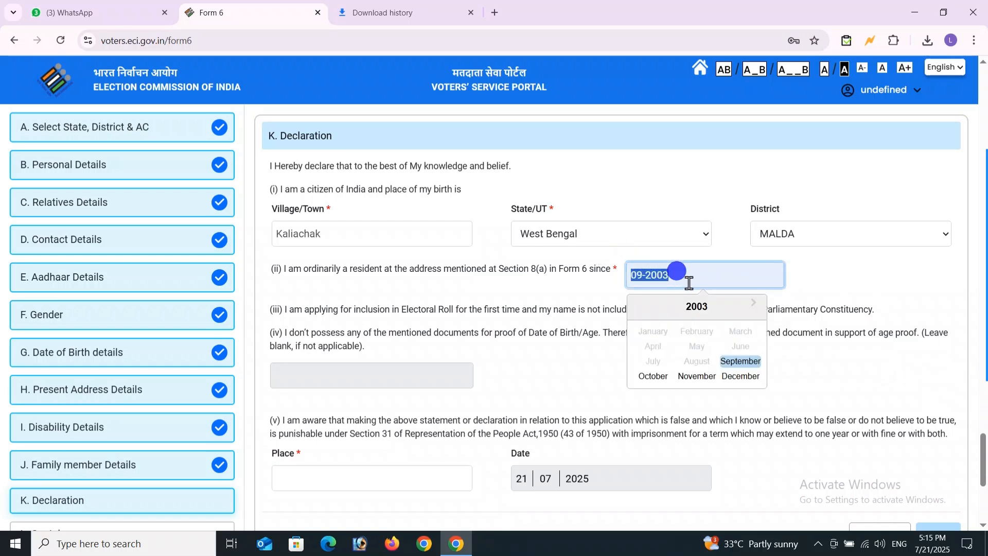
pyautogui.click(742, 361)
# Enter Kaliachak as the place of the declaration and proceed to the Captcha section
pyautogui.scroll(-1, 505, 312)
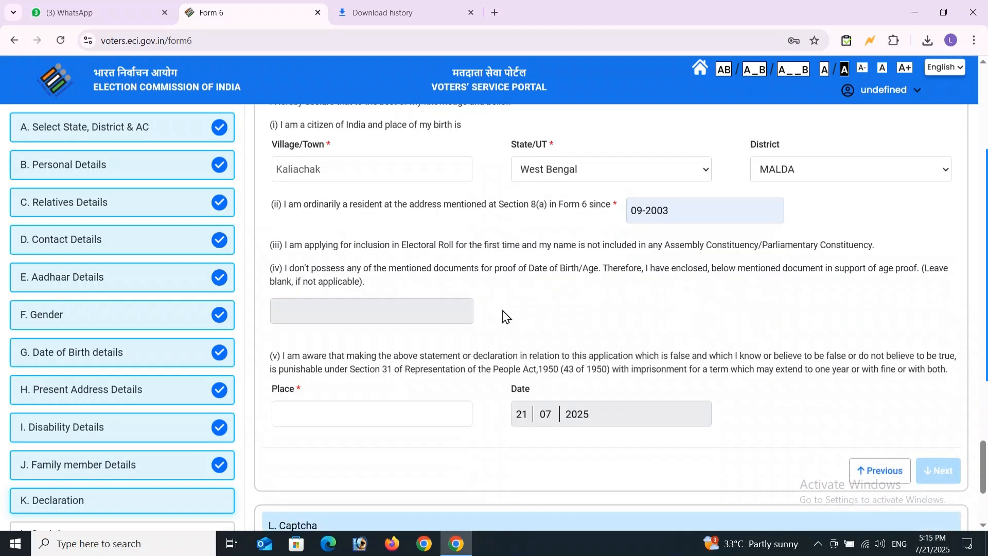
pyautogui.click(364, 314)
pyautogui.scroll(-3, 579, 317)
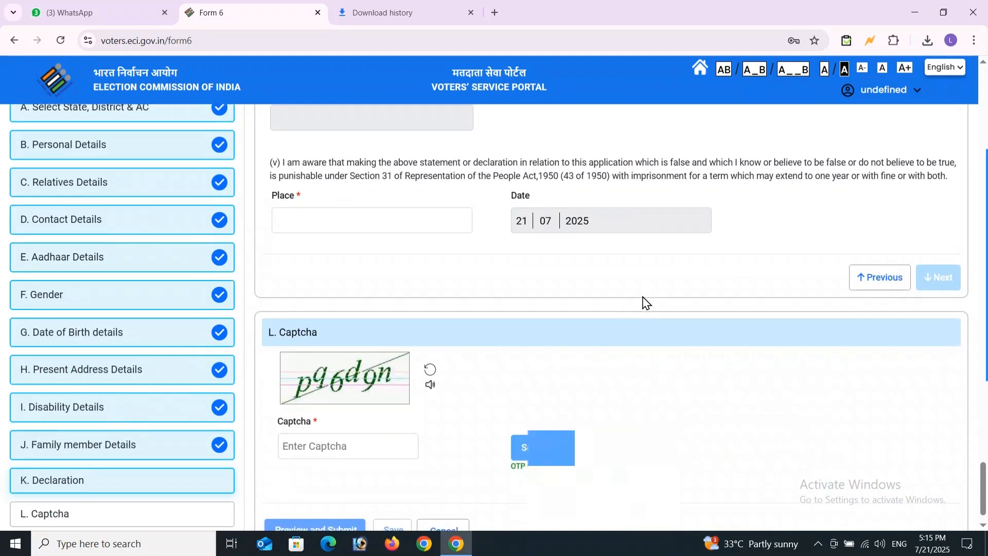
pyautogui.click(434, 219)
pyautogui.write('k')
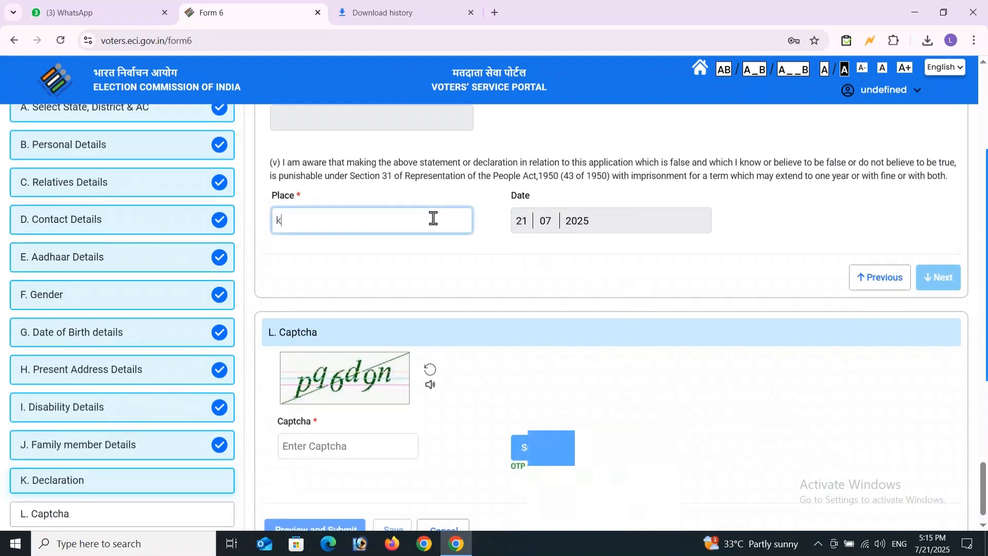
pyautogui.press('BackSpace')
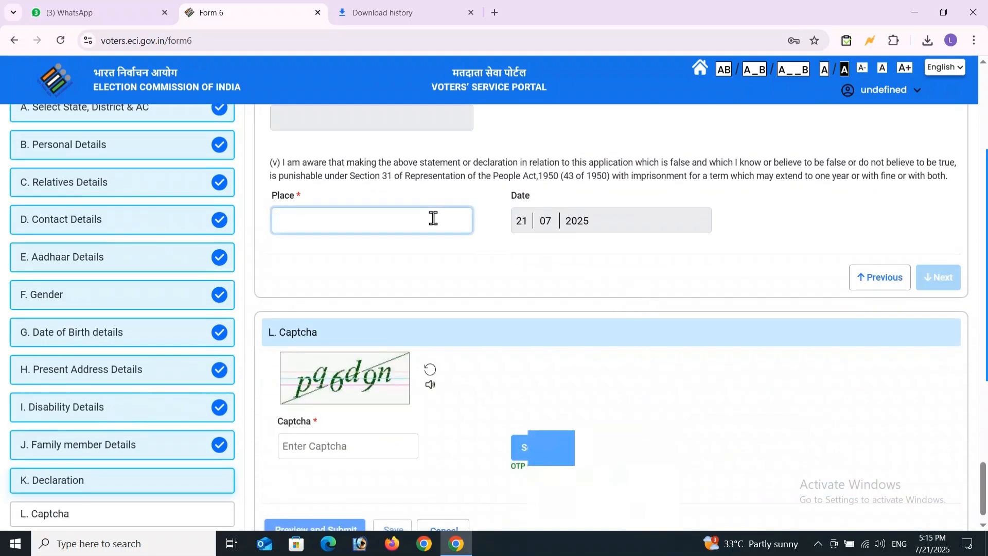
pyautogui.write('Kaliachak')
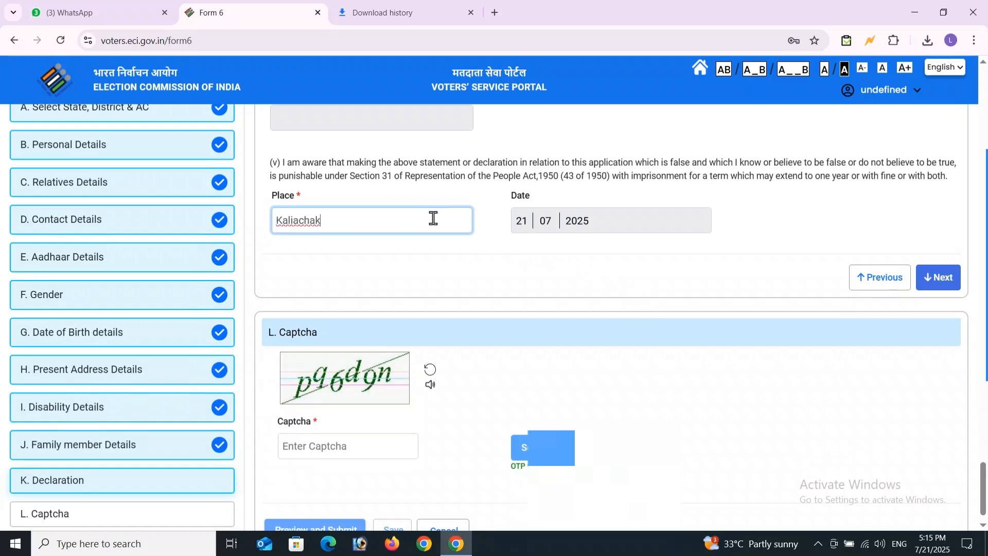
pyautogui.moveTo(983, 304)
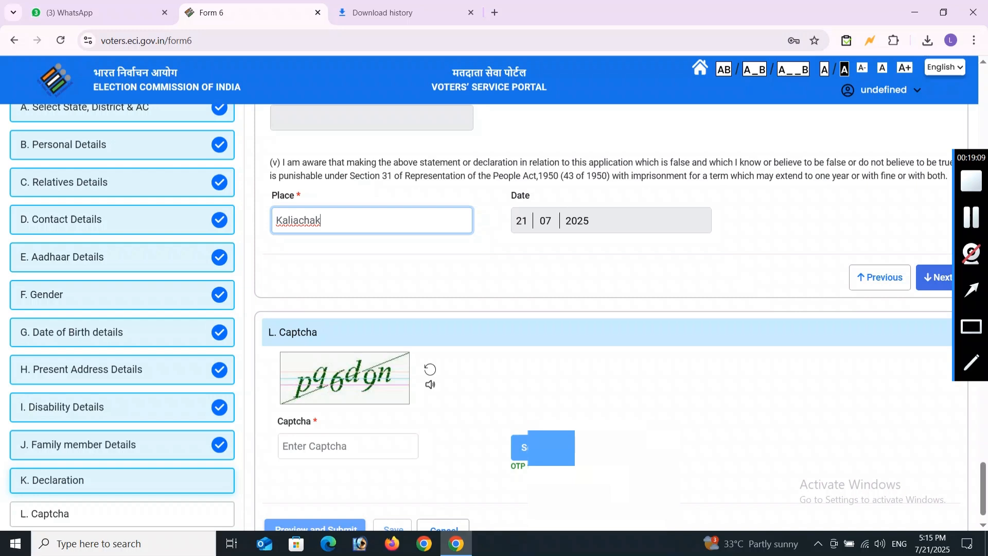
pyautogui.click(977, 343)
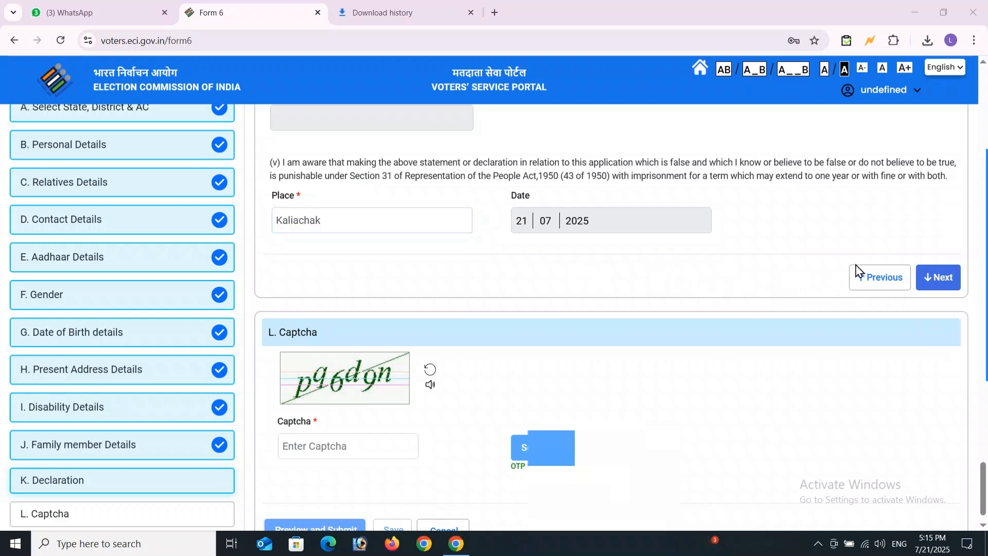
pyautogui.moveTo(824, 240); pyautogui.dragTo(968, 305)
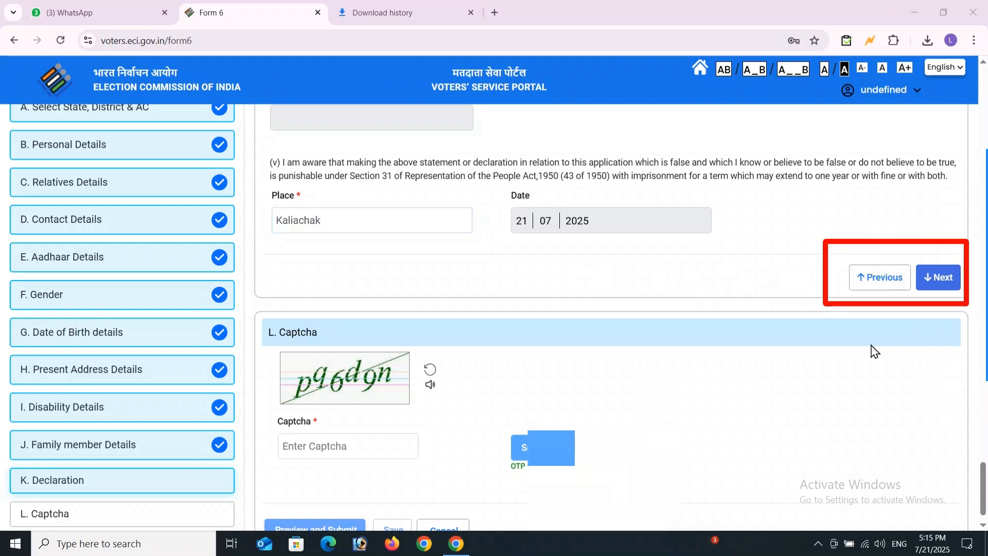
pyautogui.click(936, 280)
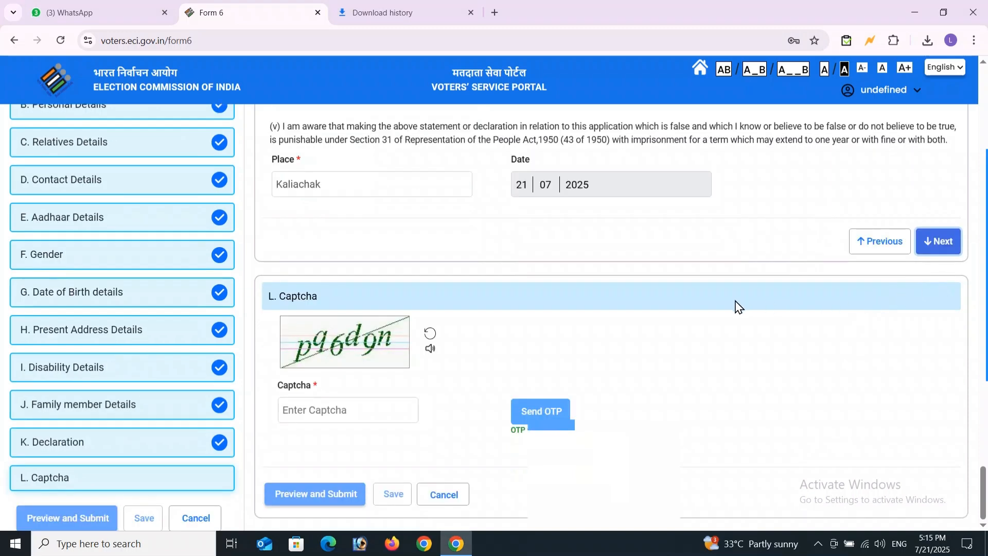
# Fill in the captcha characters shown in the image and request an OTP
pyautogui.click(344, 409)
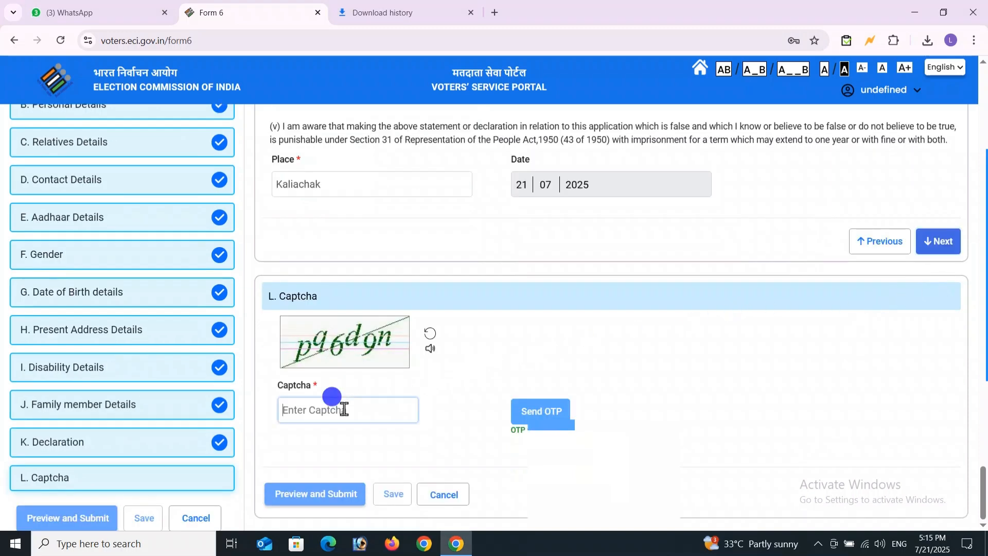
pyautogui.write('6zkkn8')
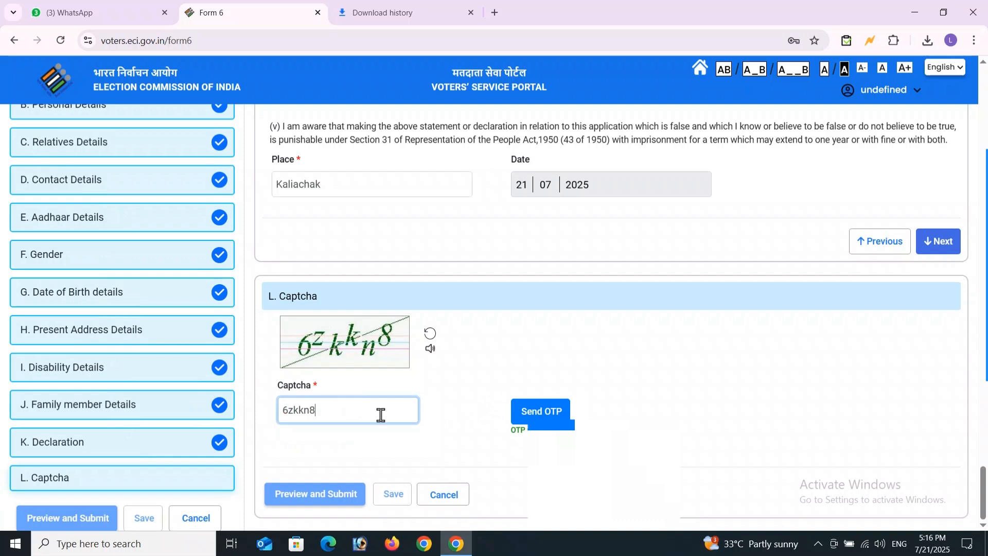
pyautogui.click(551, 410)
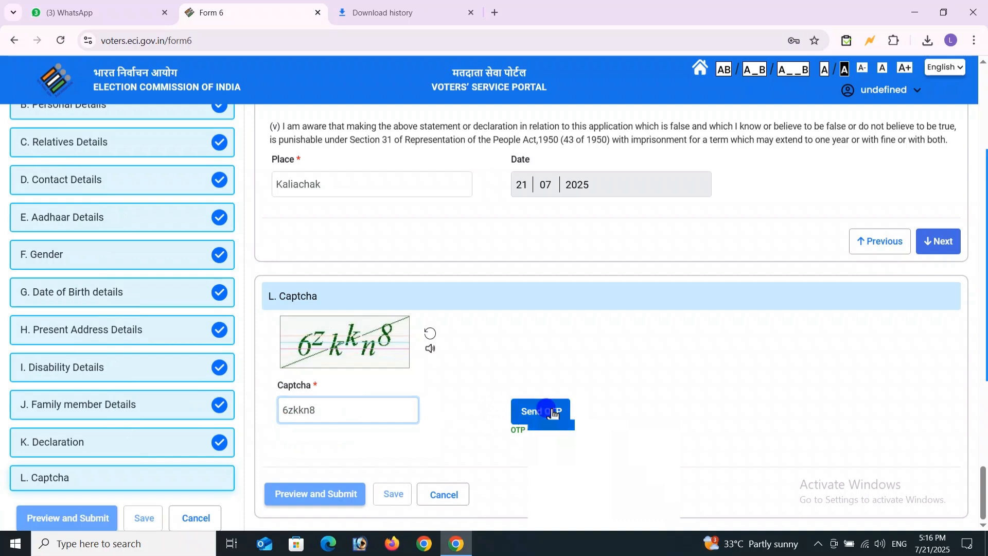
# Enter the received OTP and open the preview of the completed Form 6
pyautogui.click(316, 445)
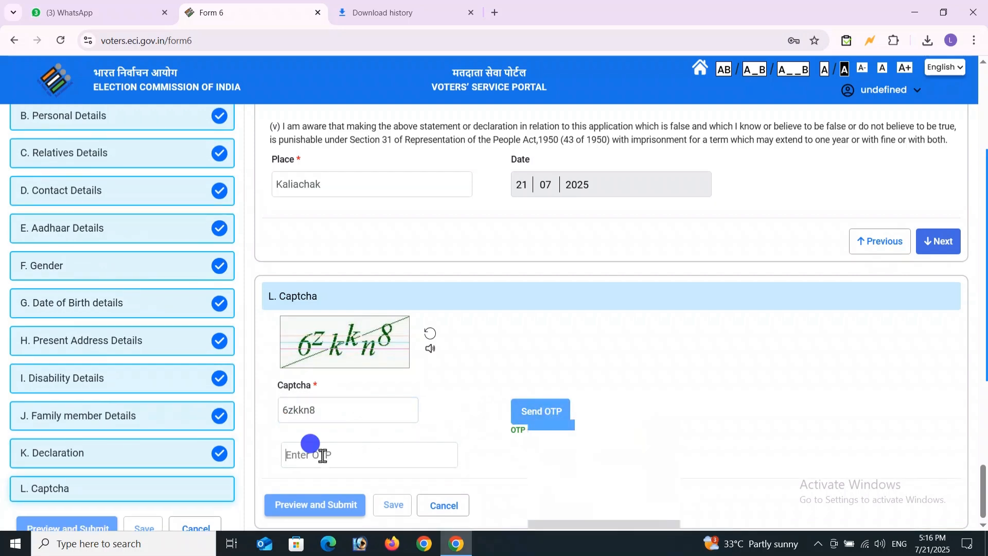
pyautogui.scroll(-1, 632, 363)
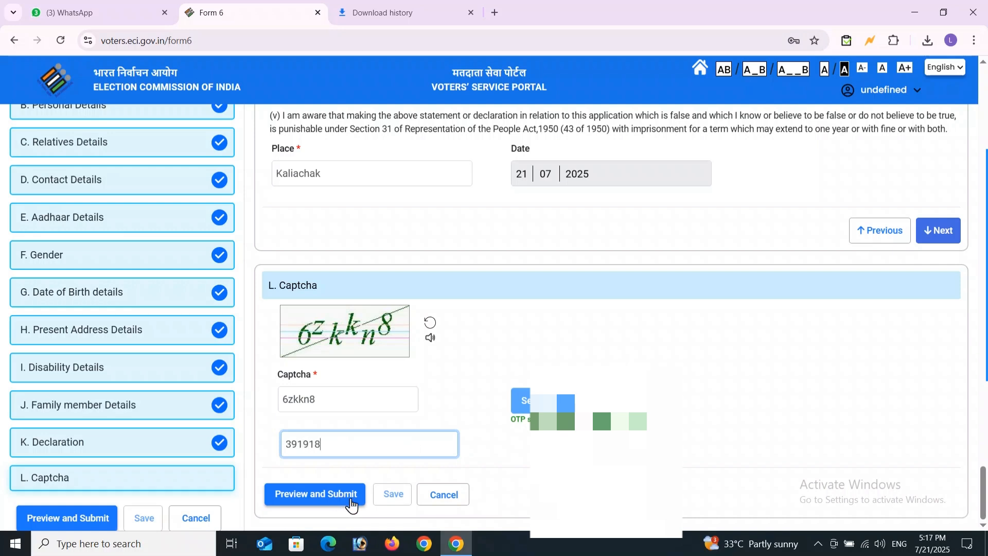
pyautogui.click(333, 495)
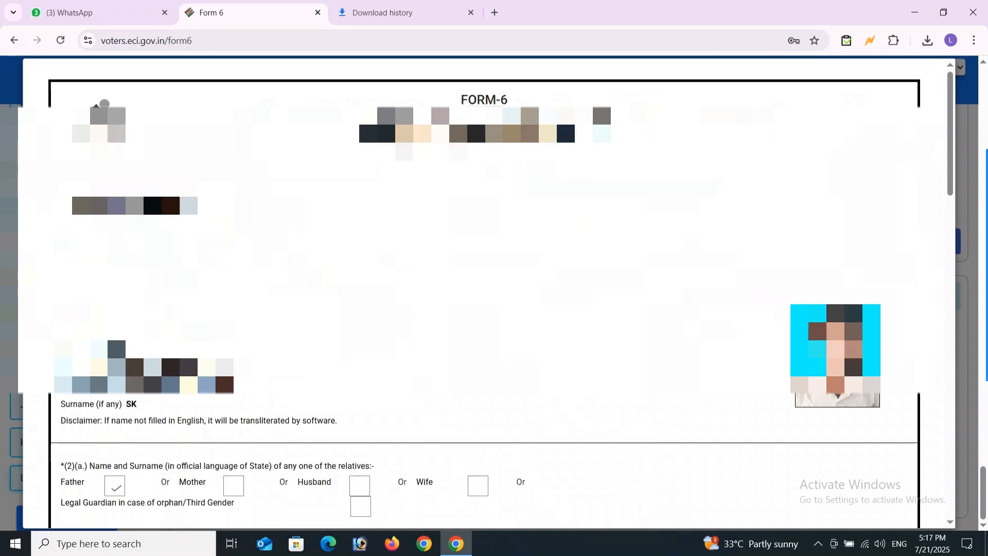
# Go through the Form 6 preview to its end, submit the application and confirm the submission
pyautogui.scroll(-4, 484, 293)
pyautogui.scroll(-15, 483, 294)
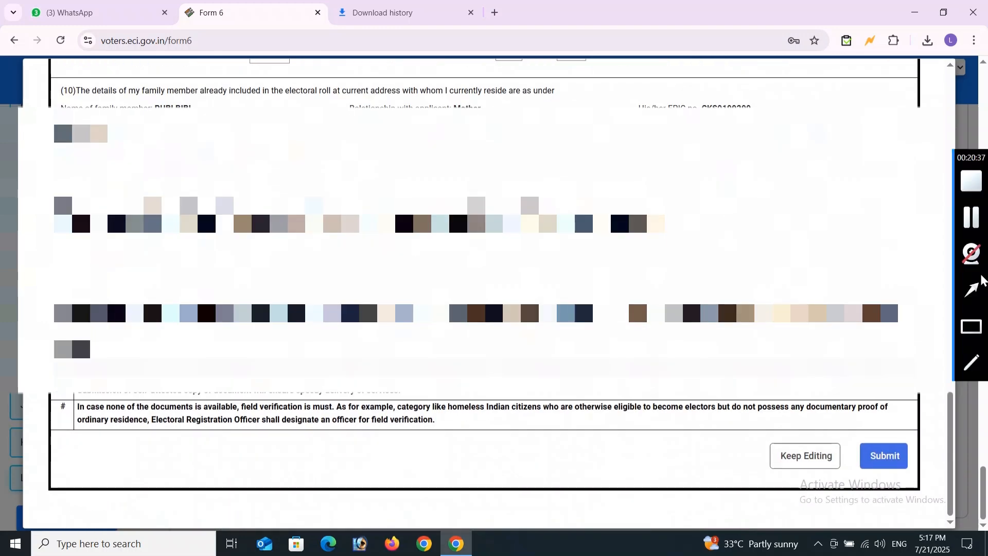
pyautogui.click(971, 326)
pyautogui.moveTo(849, 427); pyautogui.dragTo(918, 479)
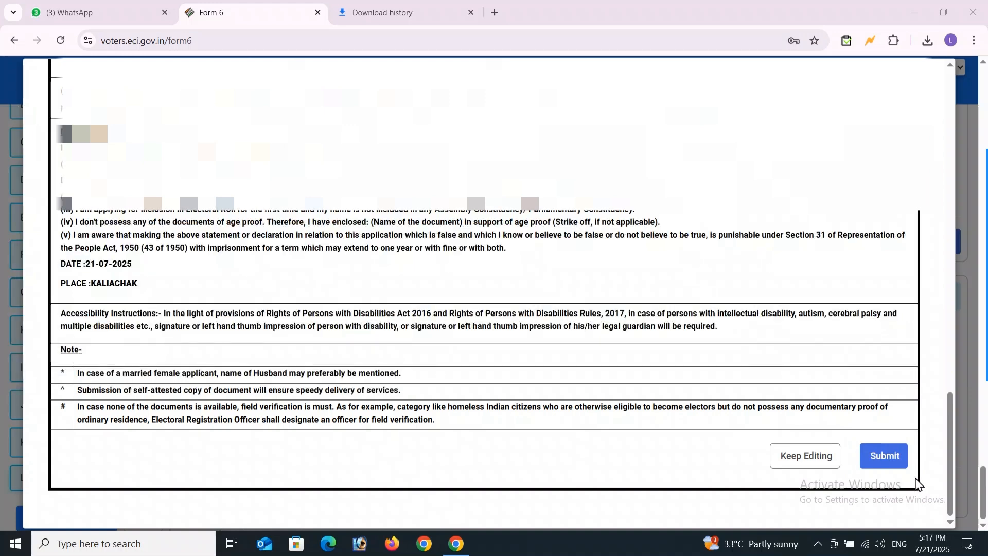
pyautogui.click(887, 457)
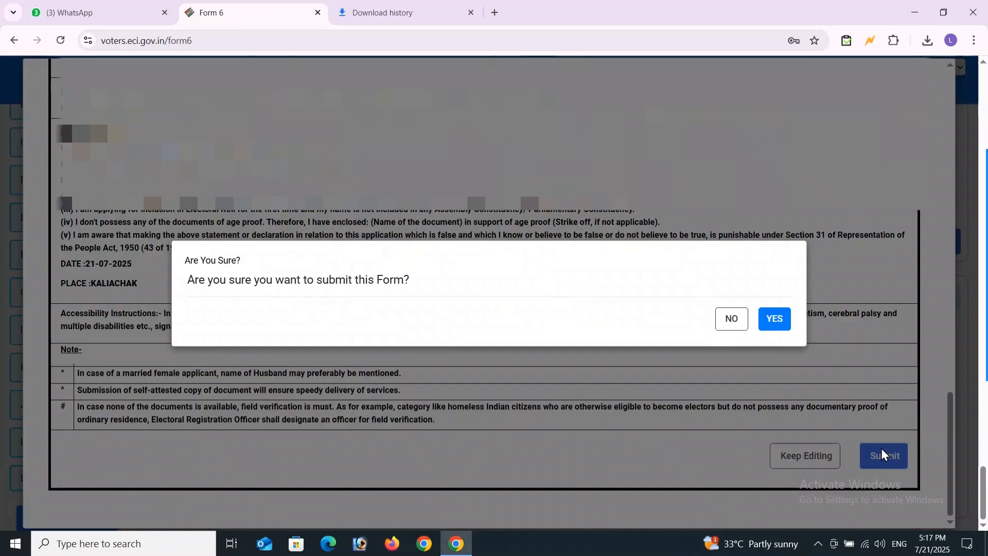
pyautogui.click(771, 322)
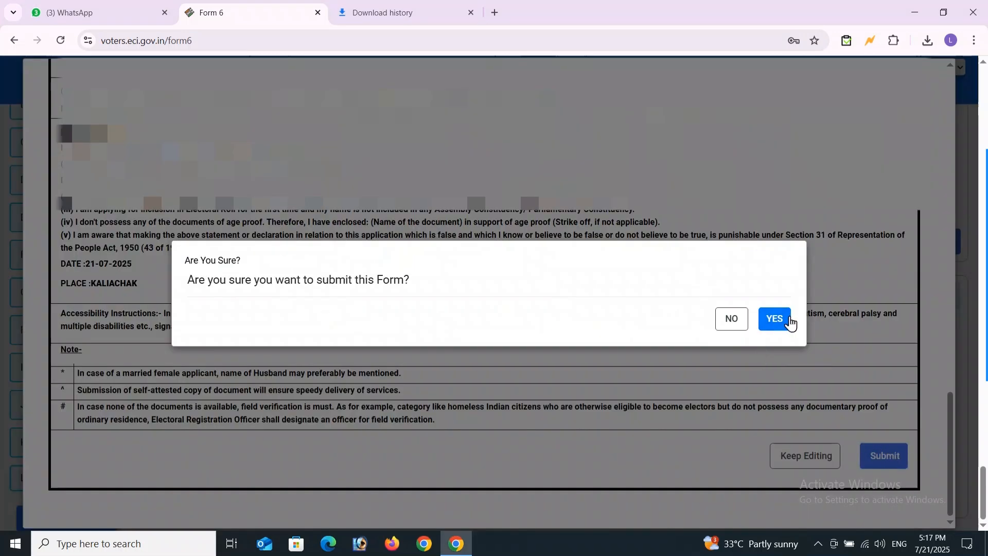
pyautogui.click(187, 280)
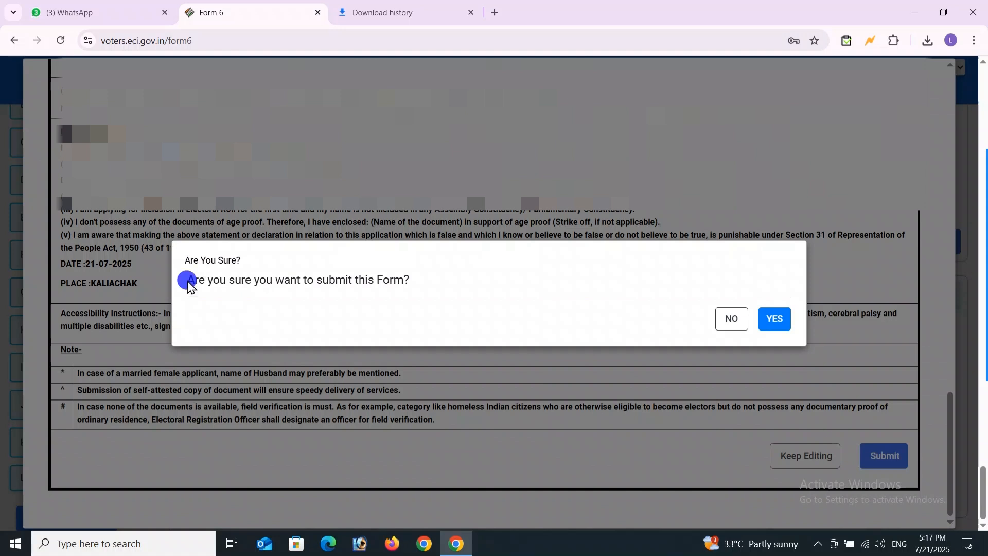
pyautogui.moveTo(188, 281); pyautogui.dragTo(412, 282)
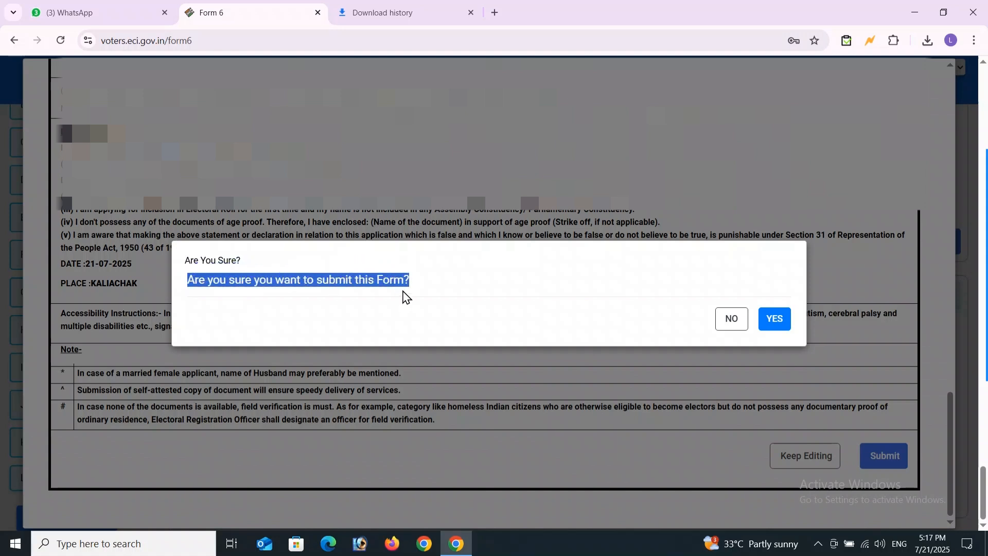
pyautogui.click(776, 320)
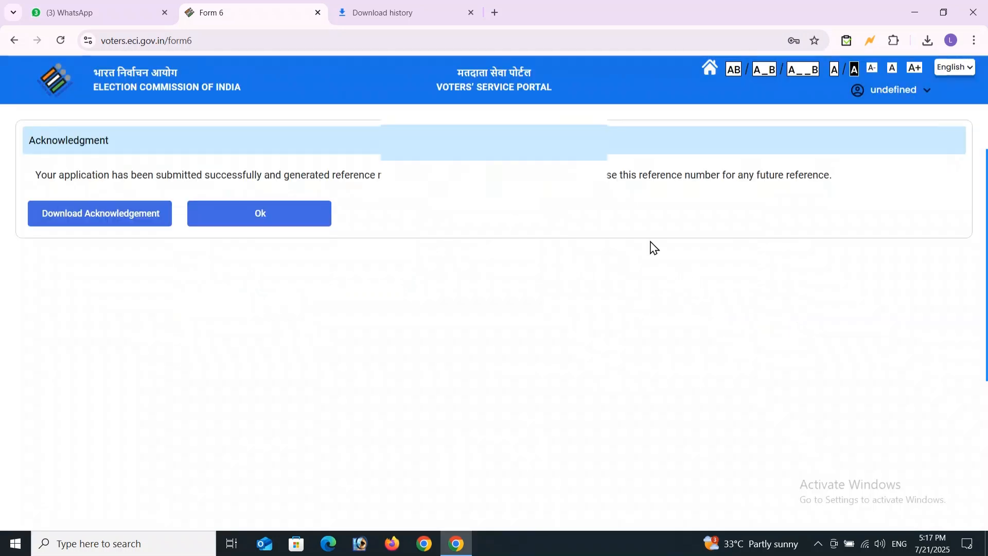
# Download the acknowledgement of the submitted application
pyautogui.moveTo(983, 253)
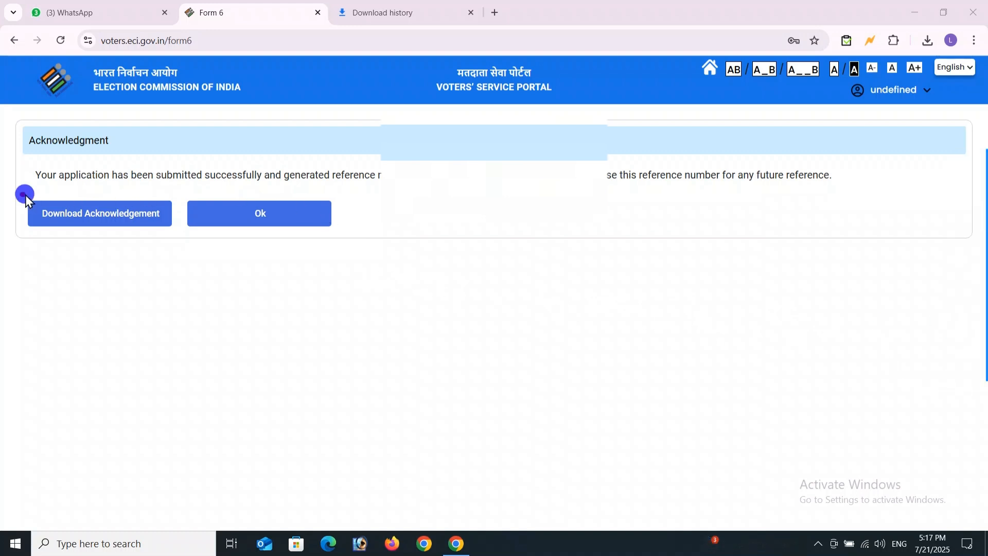
pyautogui.moveTo(21, 193); pyautogui.dragTo(195, 239)
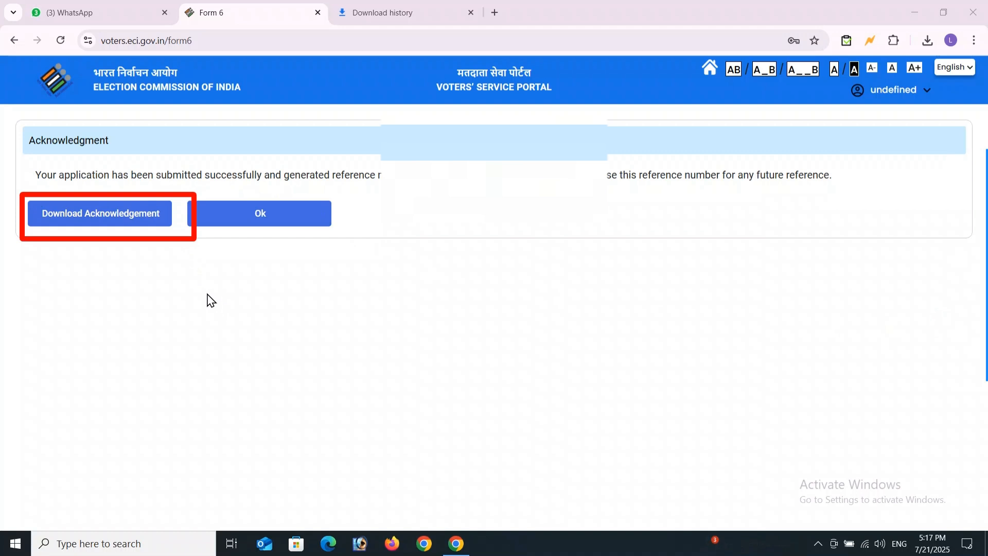
pyautogui.click(102, 221)
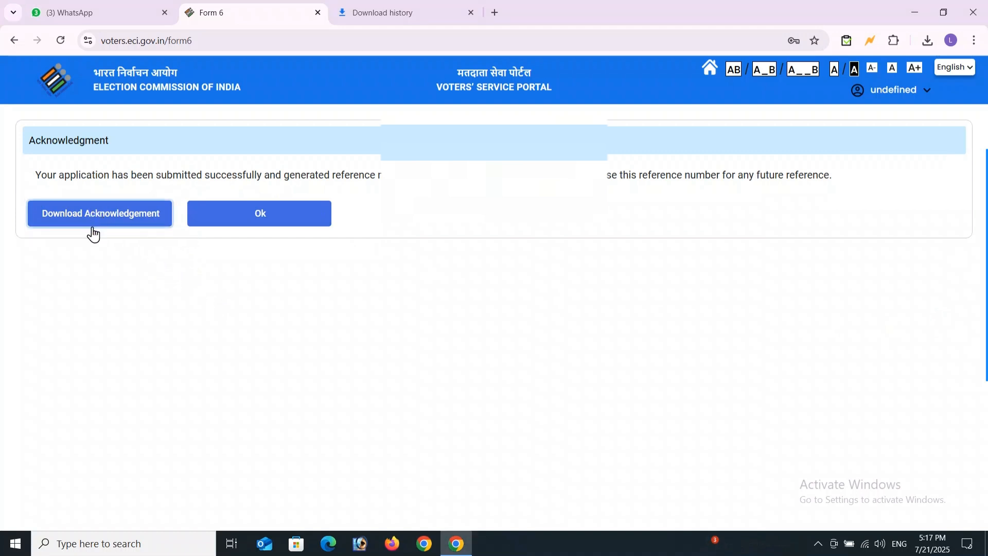
pyautogui.click(104, 220)
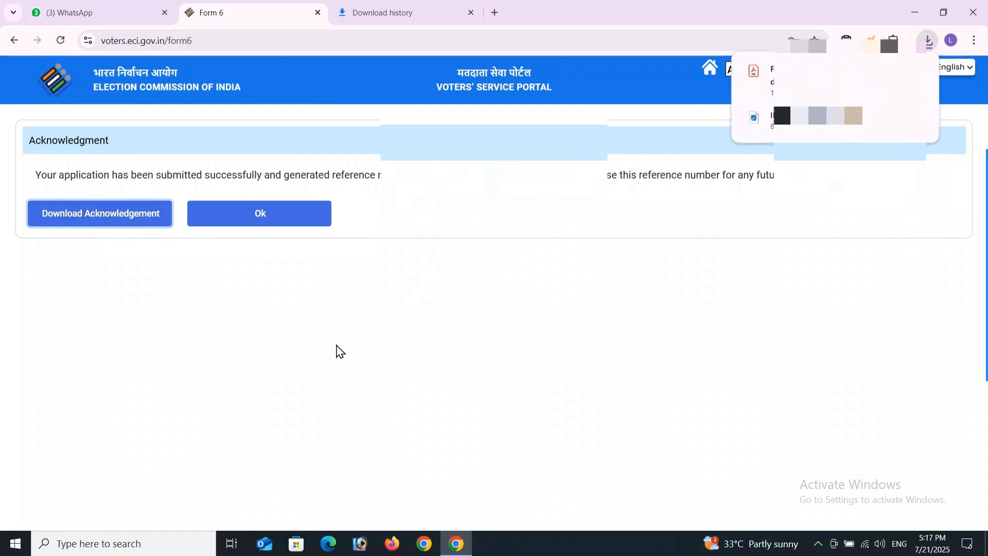
# Close the acknowledgement page and return to the portal's home page
pyautogui.moveTo(987, 376)
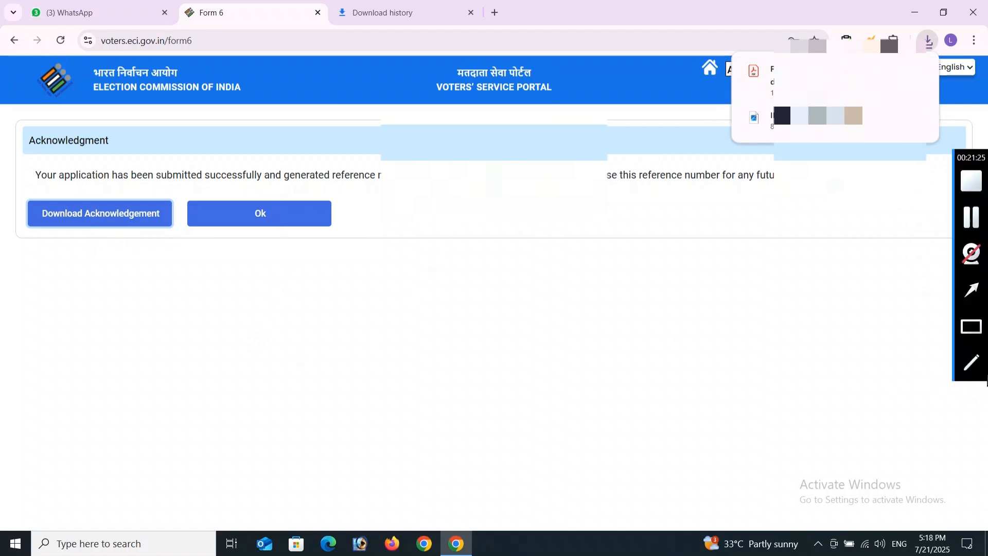
pyautogui.click(969, 330)
pyautogui.moveTo(182, 186)
pyautogui.mouseDown()
pyautogui.moveTo(304, 242)
pyautogui.moveTo(335, 243)
pyautogui.mouseUp()
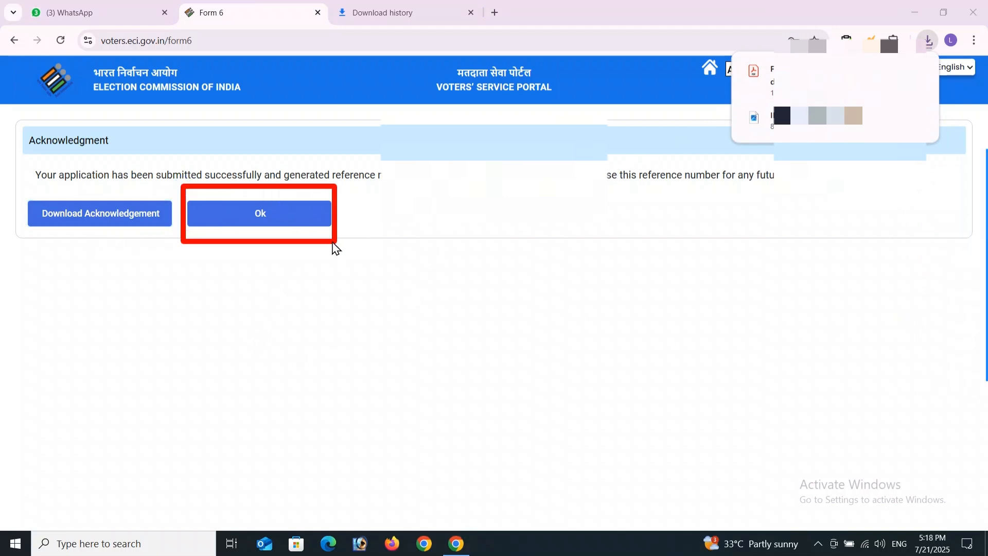
pyautogui.click(263, 217)
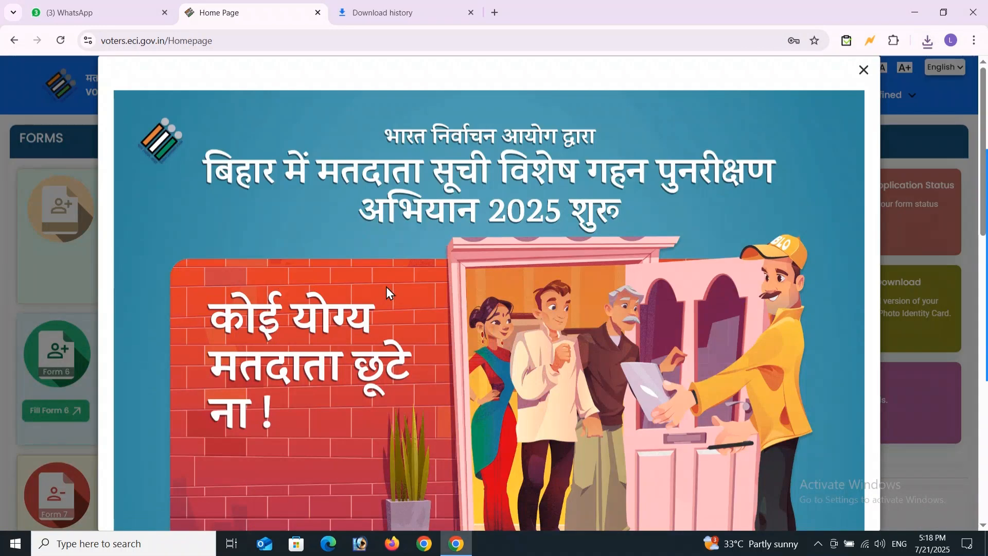